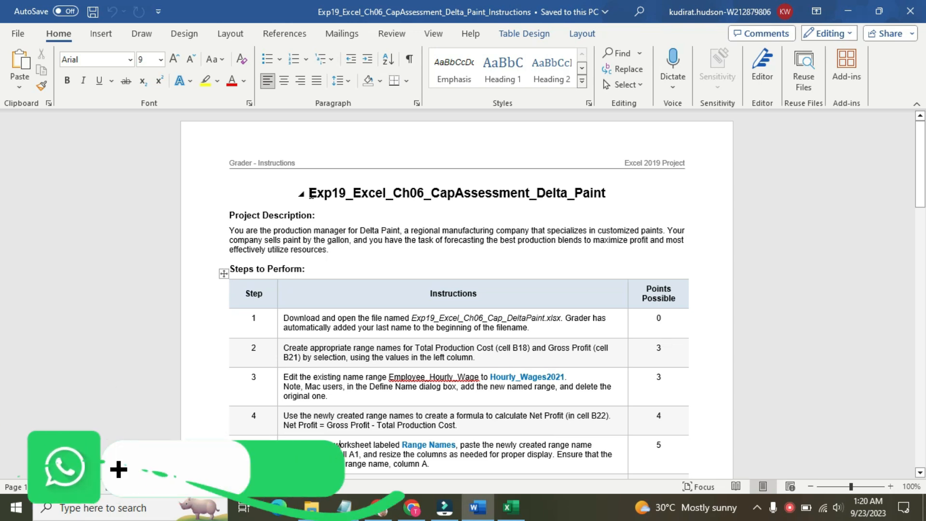
Highlight the instructions document's title in yellow, and glance at the Delta Paint workbook in Excel before returning to Word.
drag(311, 193, 610, 193)
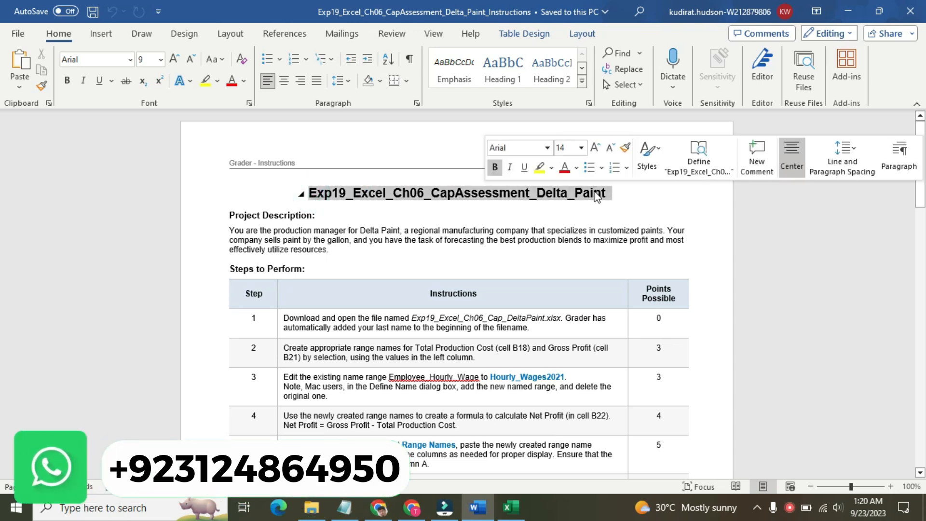
click(539, 167)
click(318, 192)
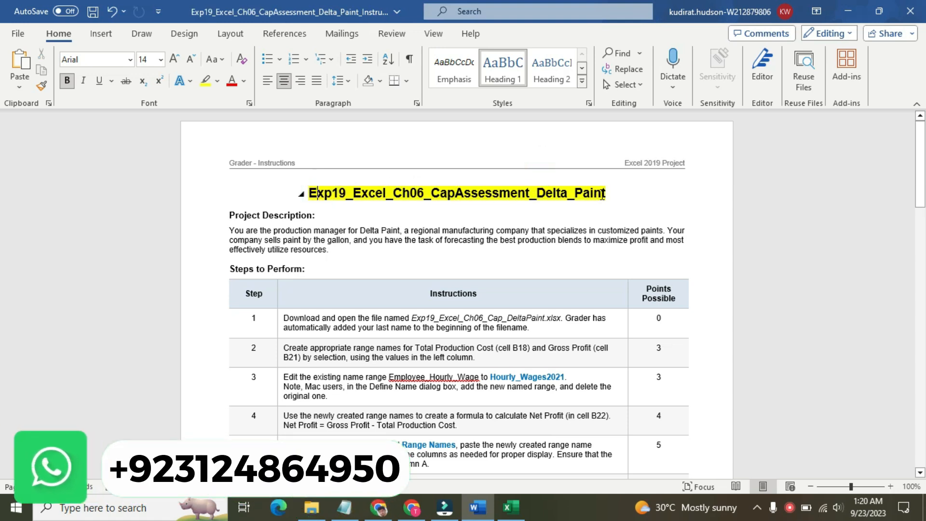
click(511, 506)
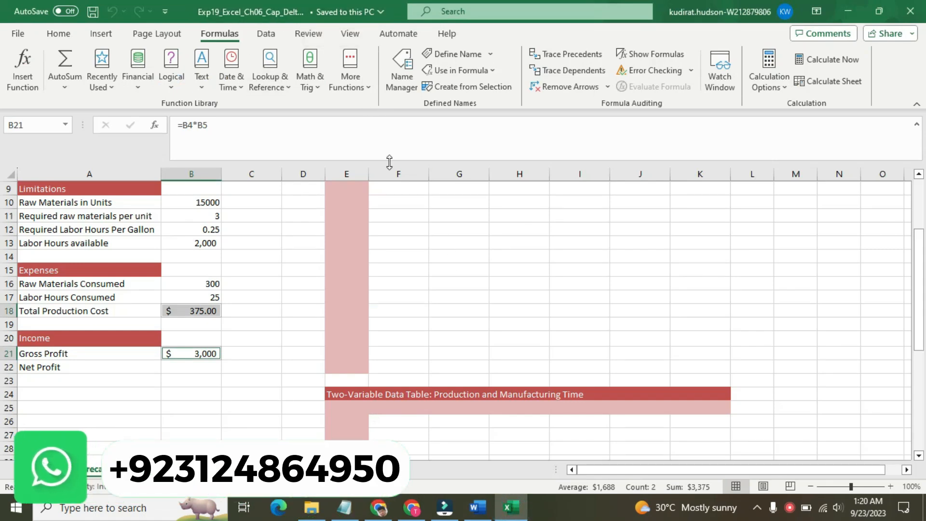
click(476, 507)
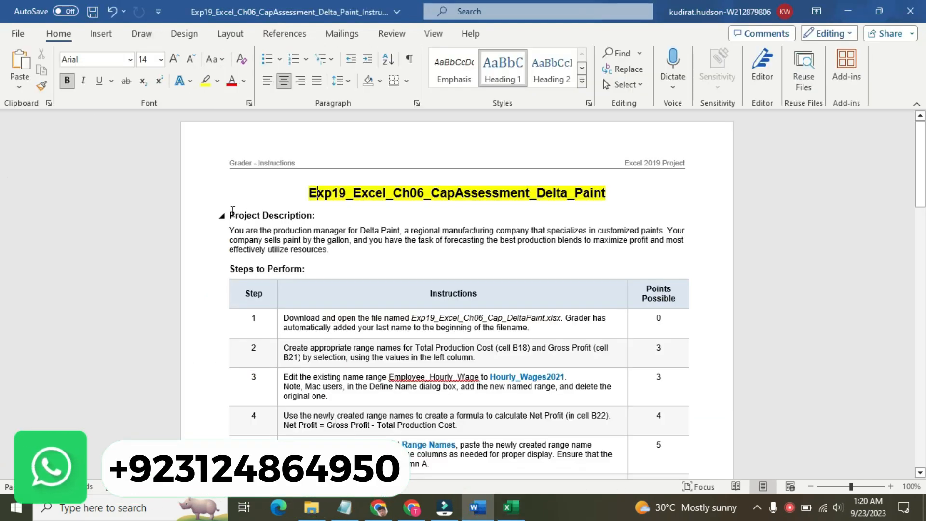
Highlight the Project Description heading and its paragraph in yellow.
drag(230, 215, 332, 249)
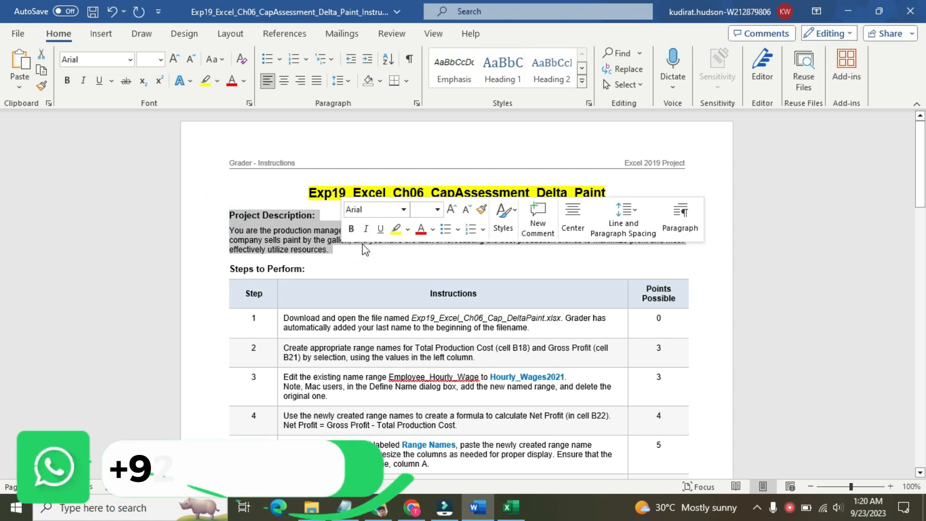
click(395, 229)
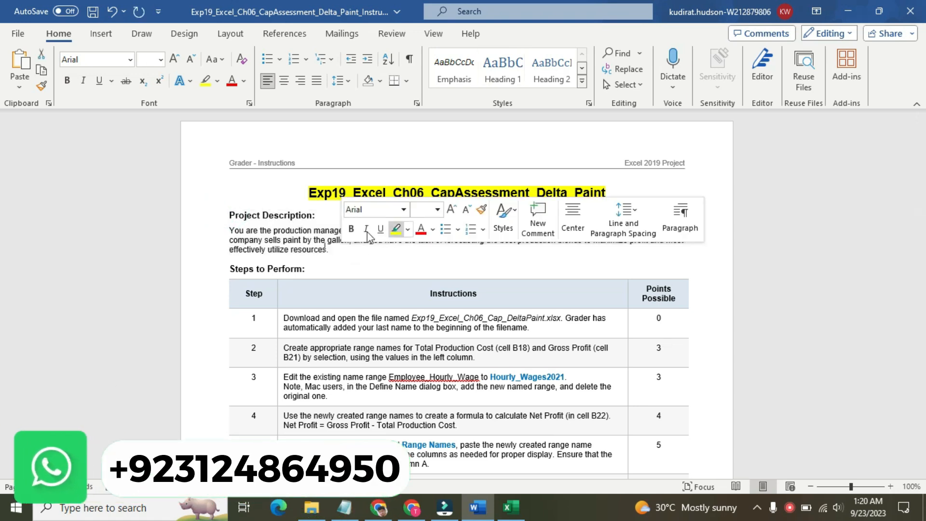
click(239, 216)
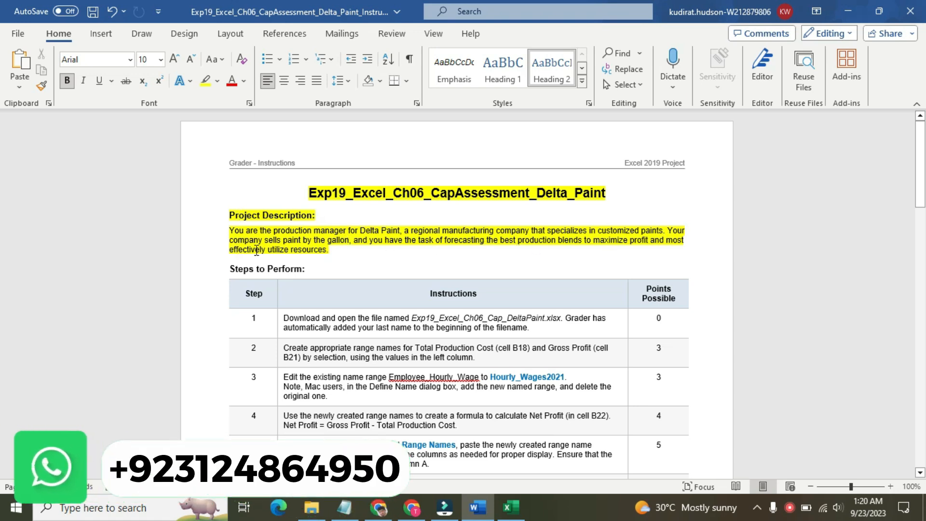
Remove the highlighting from the document title and the Project Description section.
triple_click(336, 250)
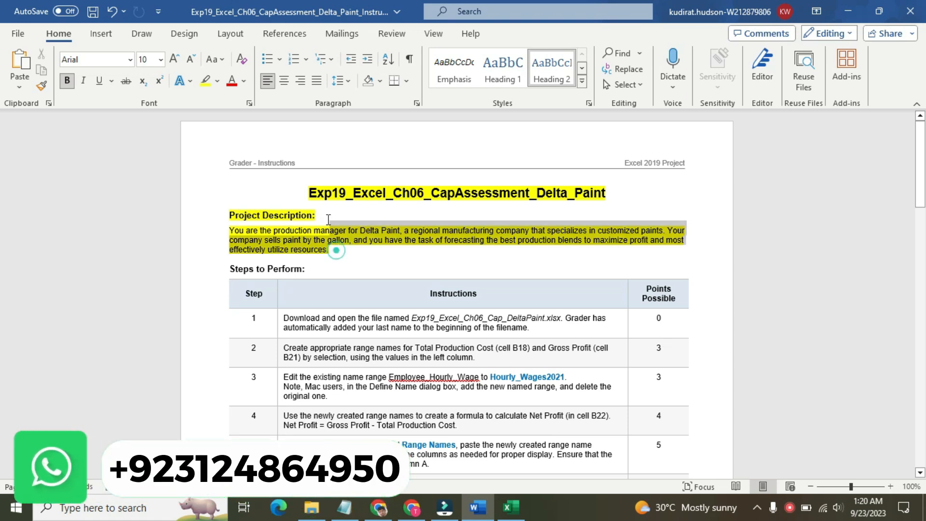
drag(329, 219, 337, 192)
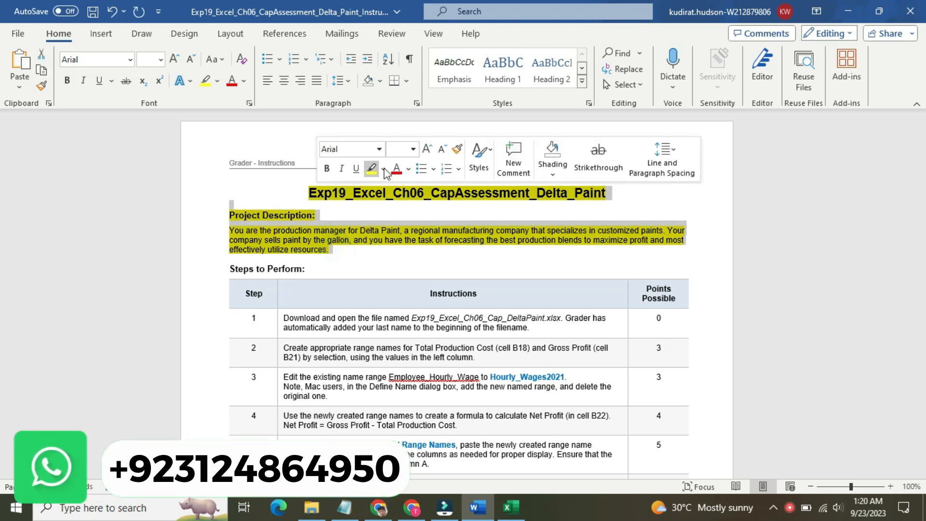
click(385, 171)
click(400, 250)
click(437, 257)
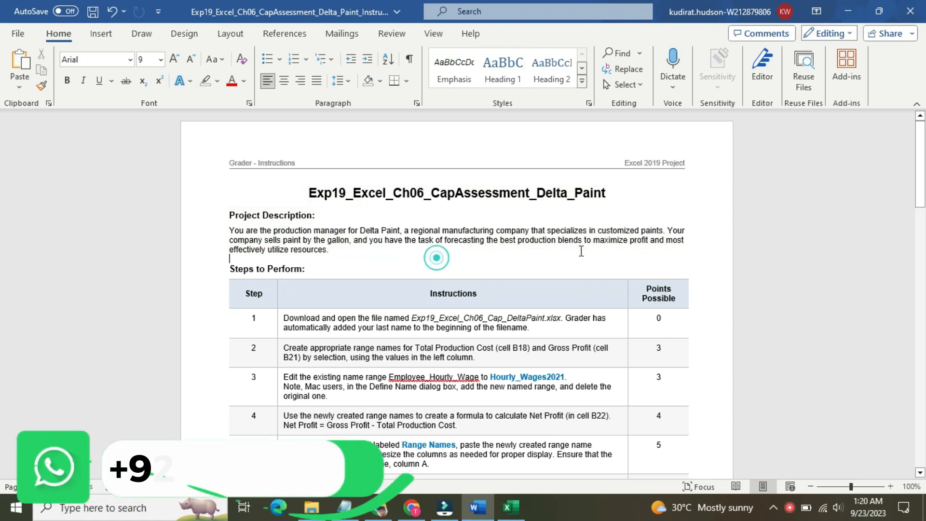
Enlarge the Step 1 instruction text to font size 16 and highlight it in yellow.
drag(920, 172, 921, 212)
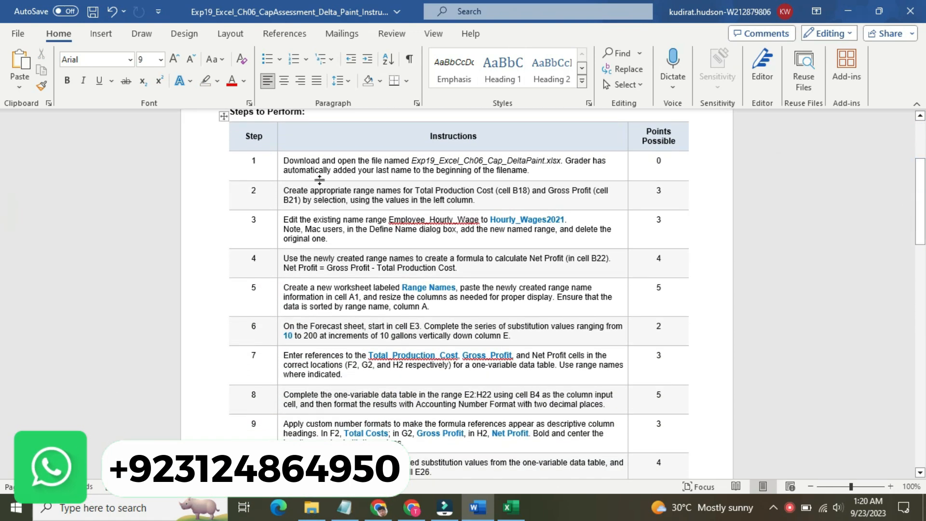
click(281, 162)
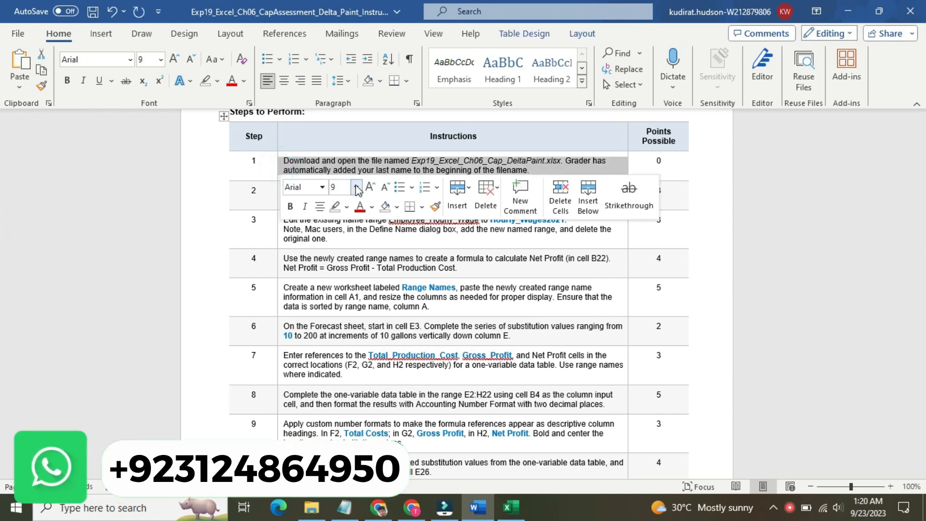
click(356, 188)
click(343, 300)
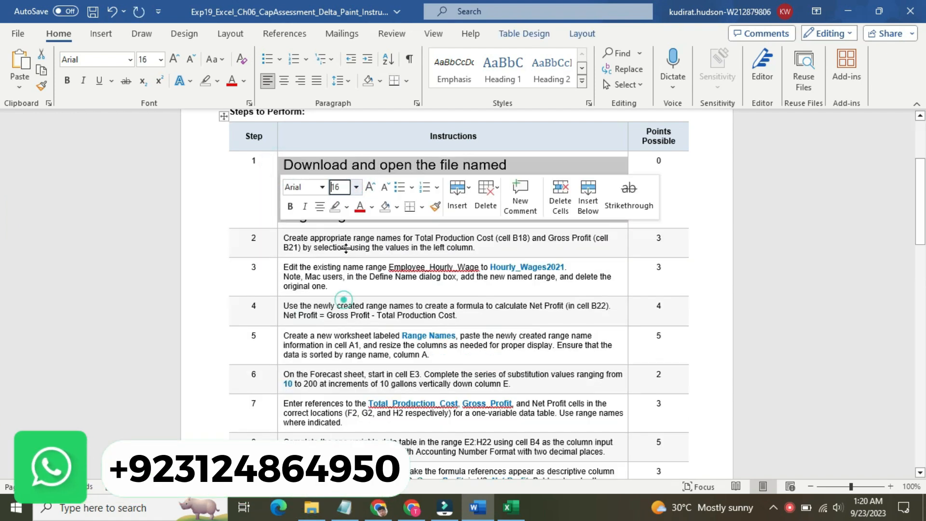
click(346, 206)
click(327, 226)
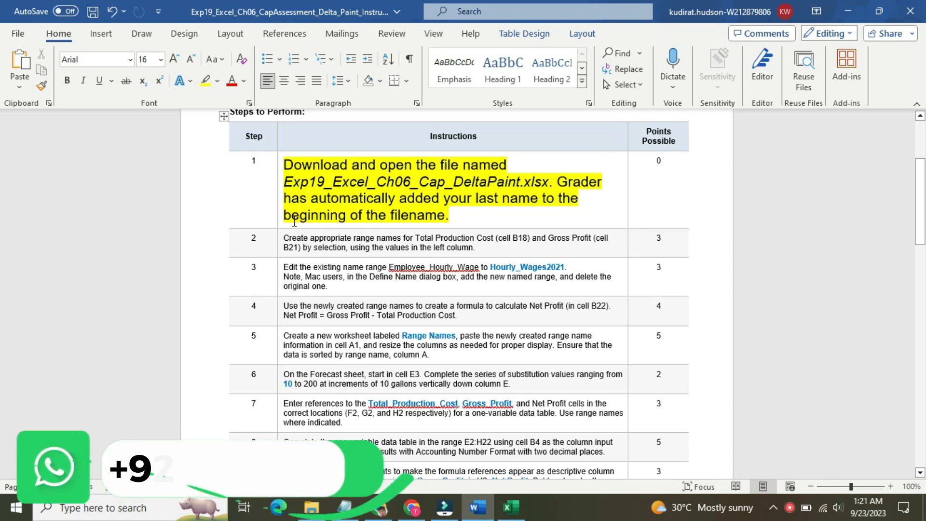
Switch to the Delta Paint workbook in Excel, review its input, expense and income rows, and return to the Word instructions.
click(511, 507)
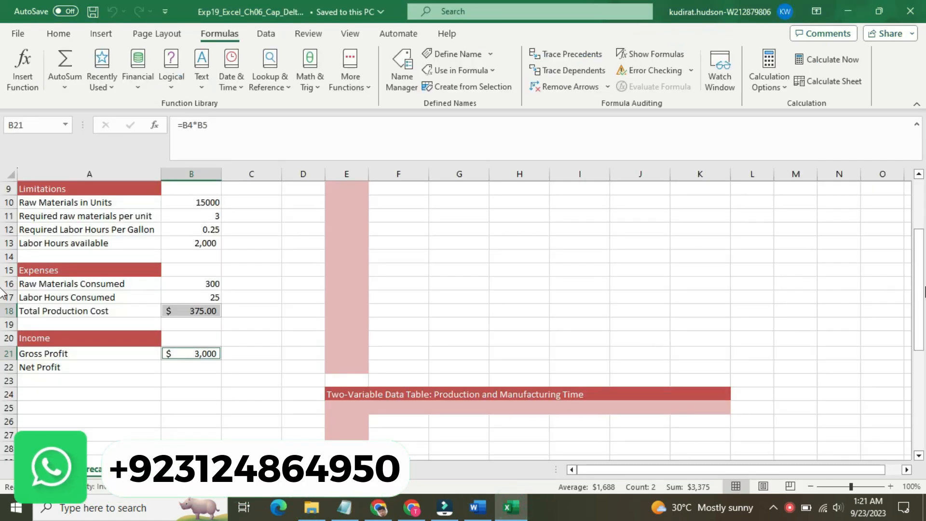
drag(918, 289, 924, 254)
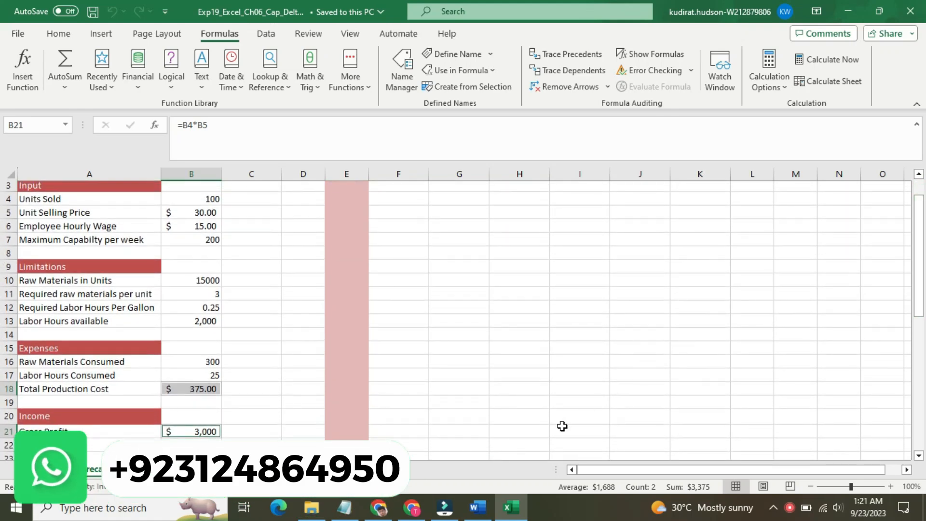
click(477, 507)
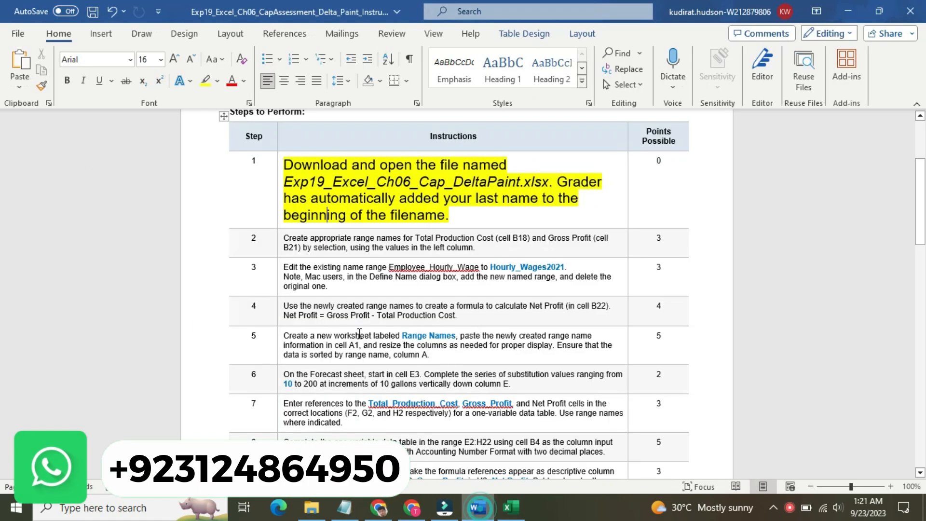
Set the Step 1 instruction text back to font size 9 and remove its highlighting.
click(280, 190)
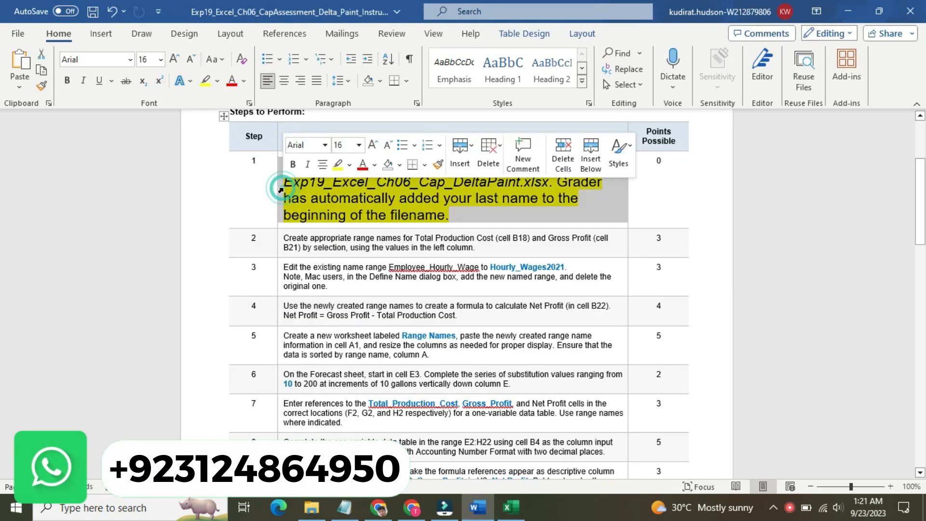
click(359, 150)
click(349, 182)
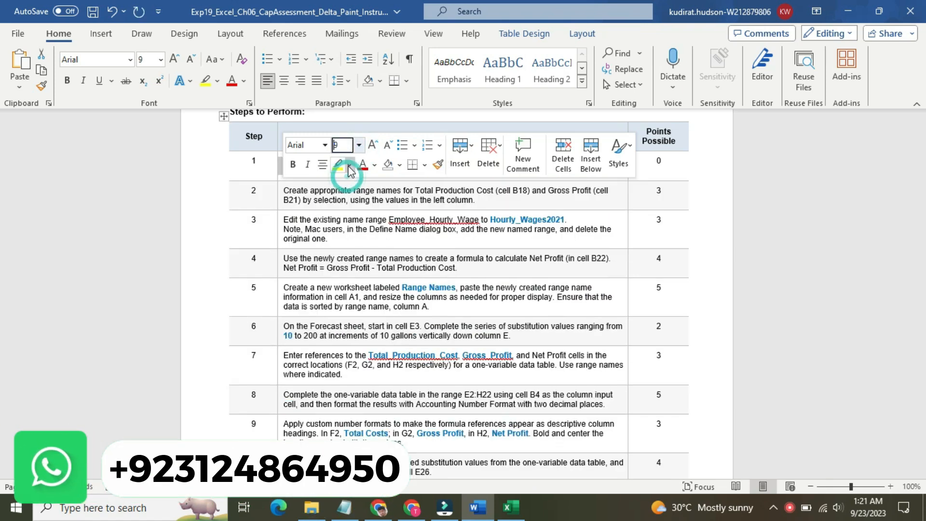
click(349, 164)
click(347, 242)
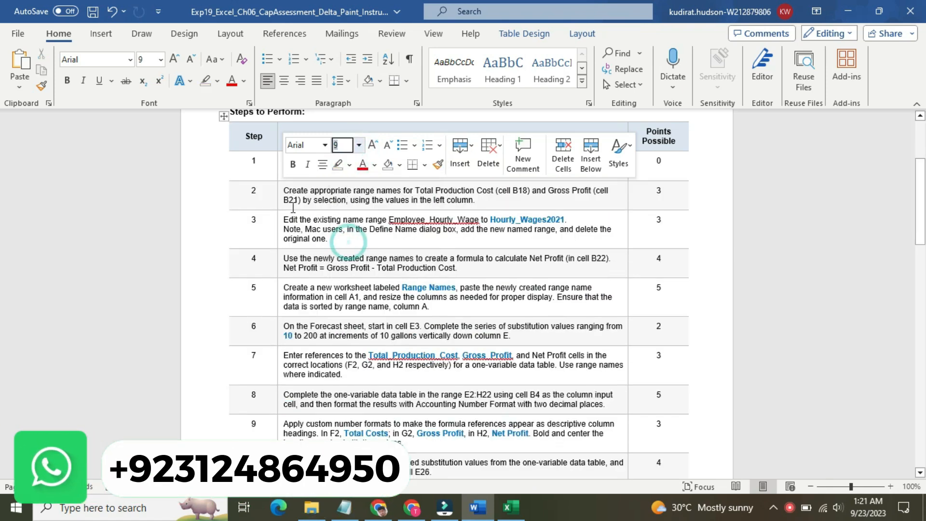
Enlarge the Step 2 instruction text to font size 16 and highlight it in yellow.
click(279, 190)
click(355, 150)
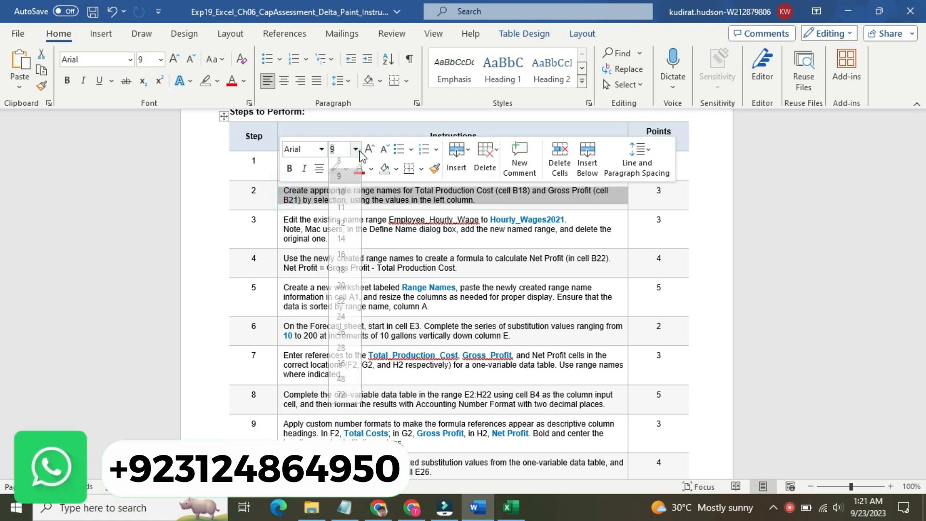
click(341, 260)
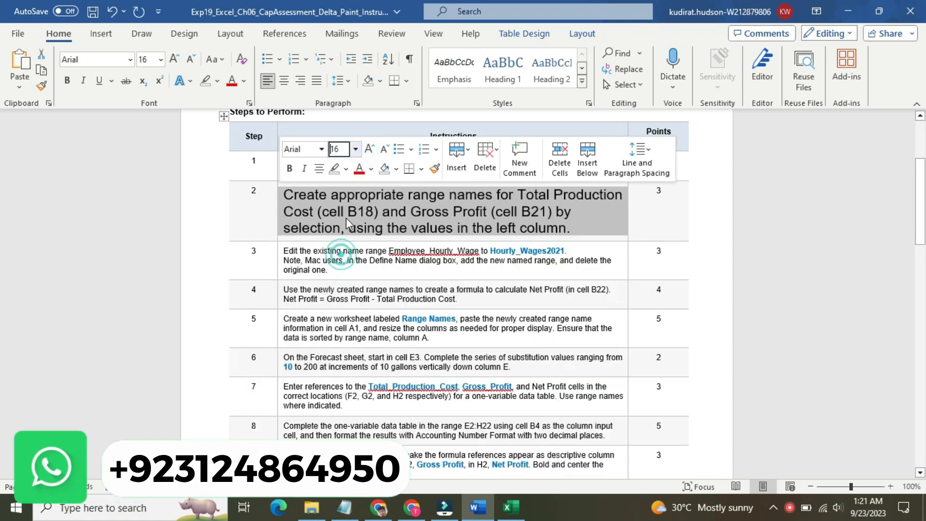
click(347, 168)
click(355, 193)
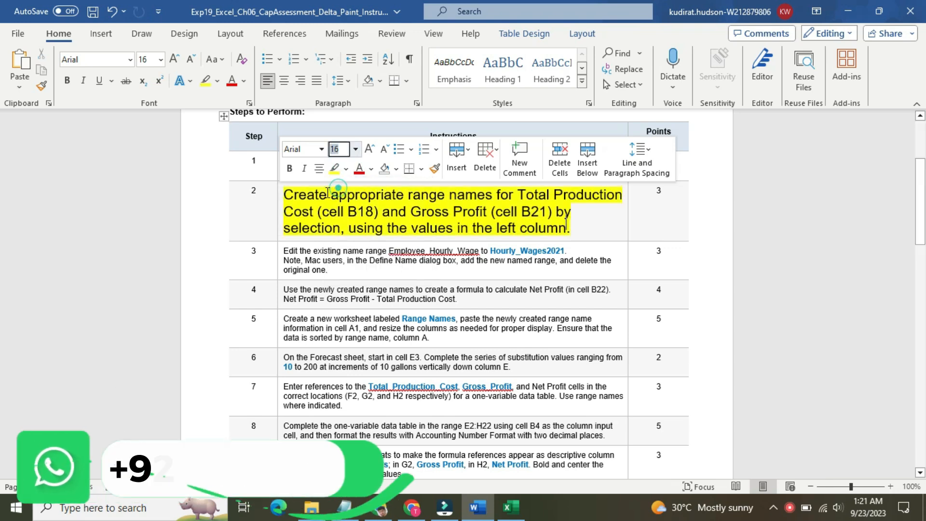
click(302, 194)
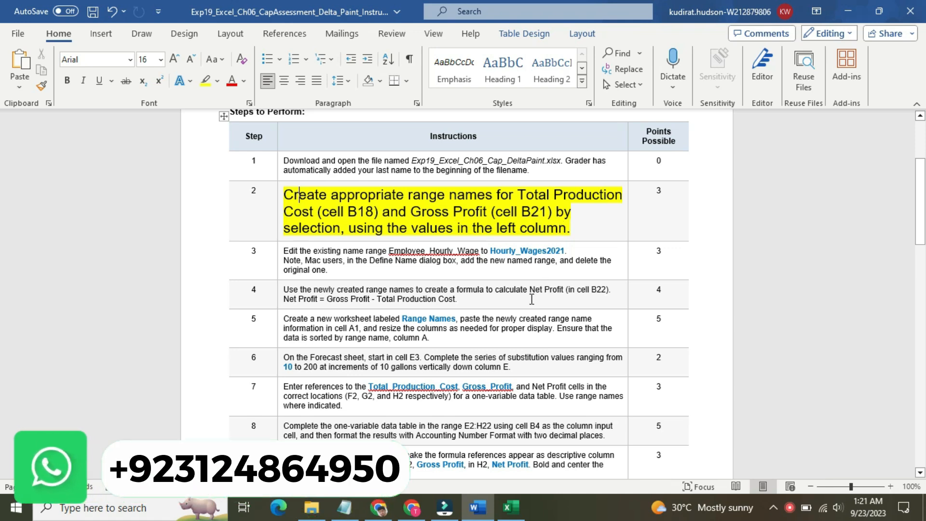
Switch to the Excel workbook and try to create range names for cells B18 and B21 from the left column values.
click(510, 507)
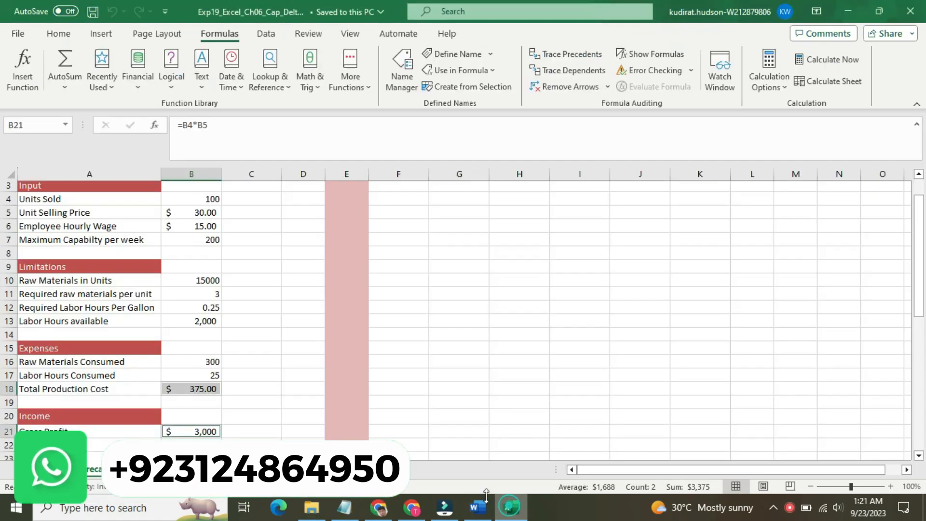
click(205, 388)
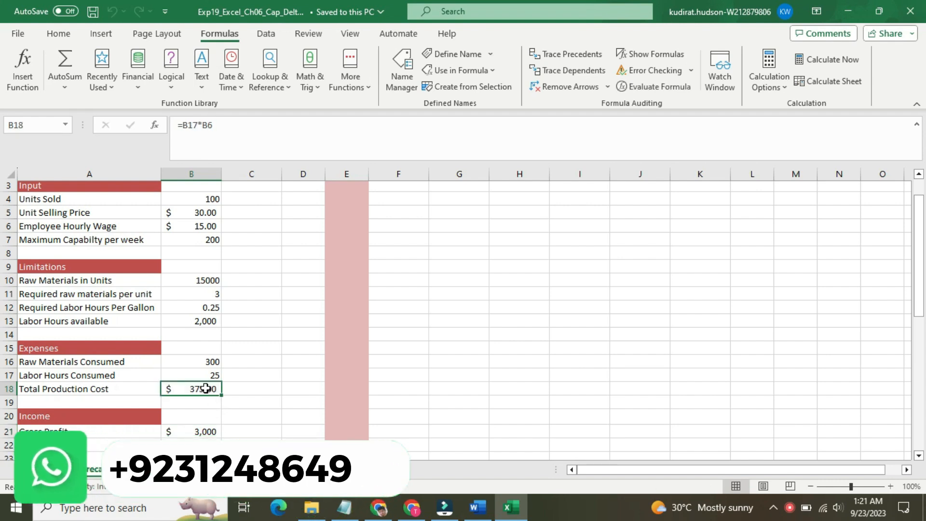
ctrl+click(202, 431)
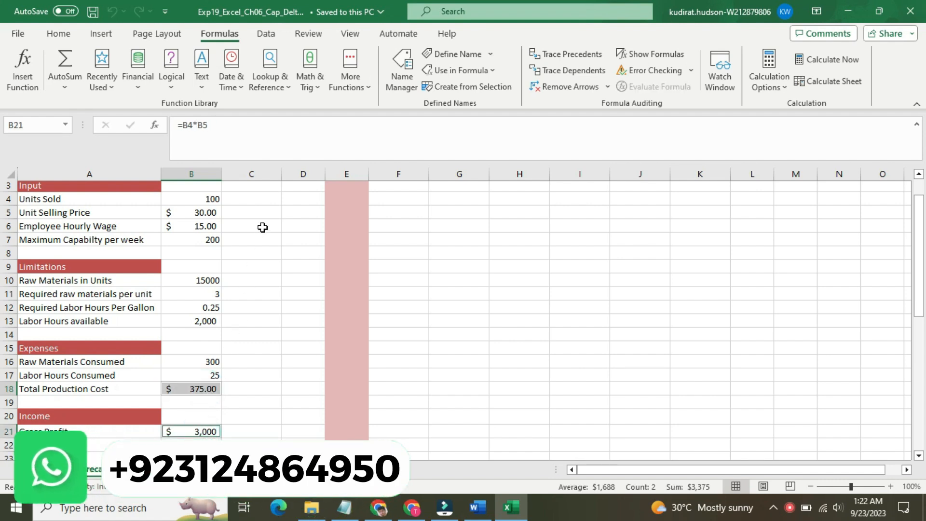
click(477, 91)
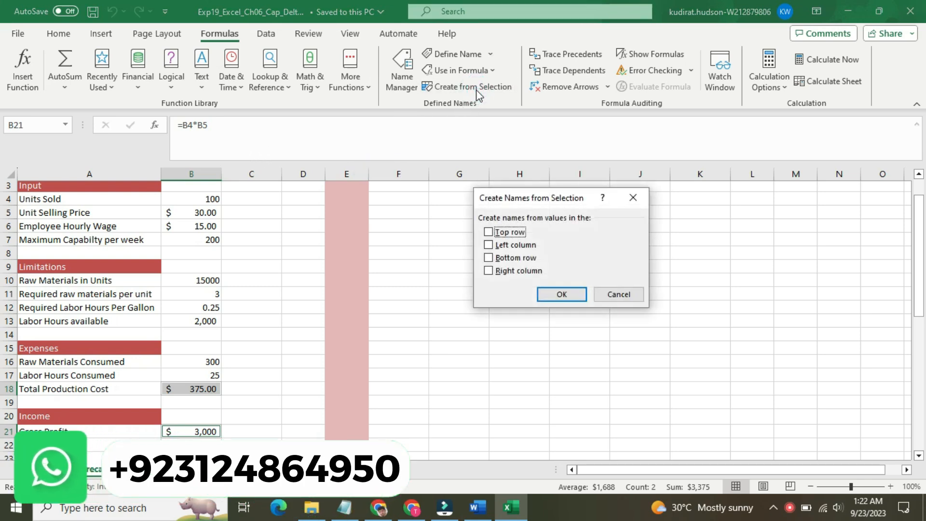
click(489, 245)
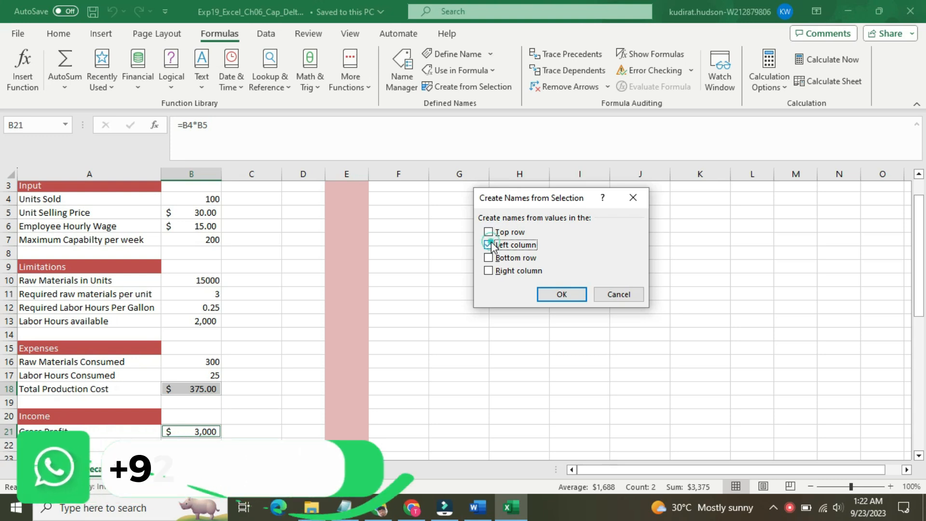
click(562, 294)
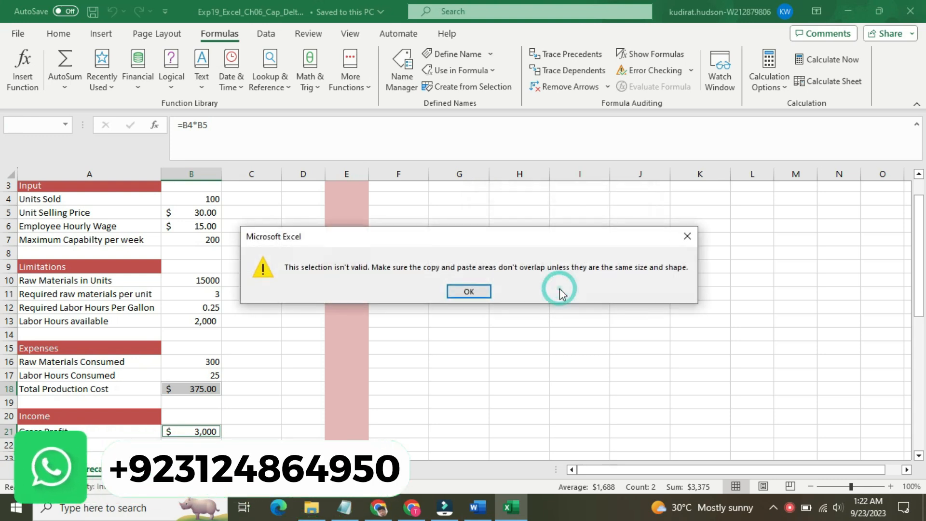
click(469, 292)
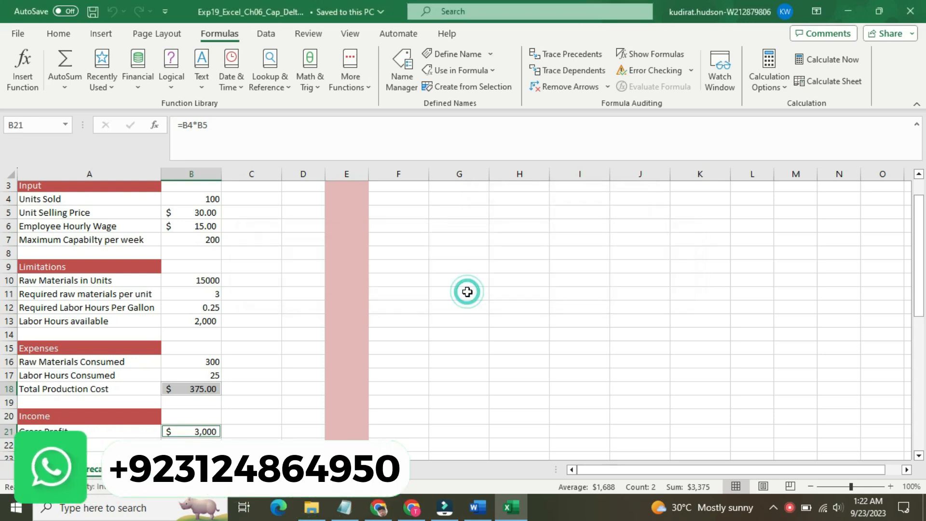
click(480, 88)
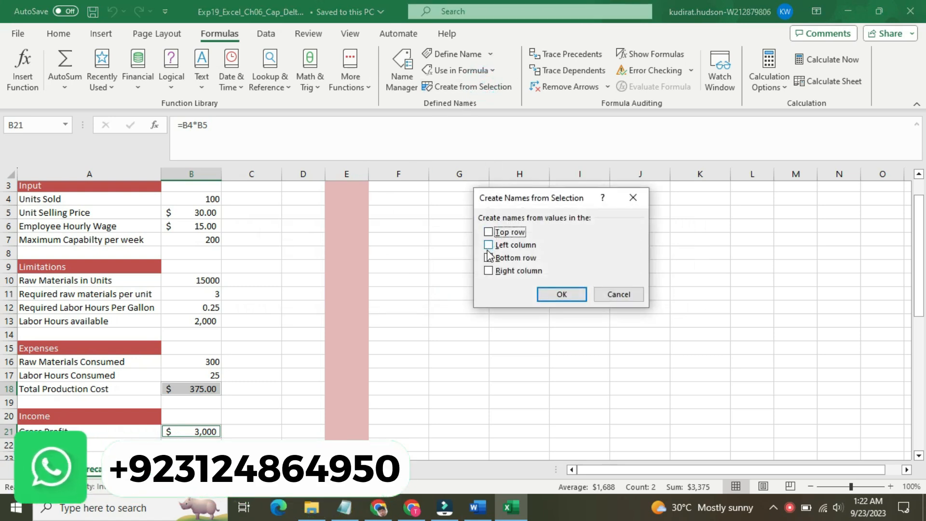
click(489, 246)
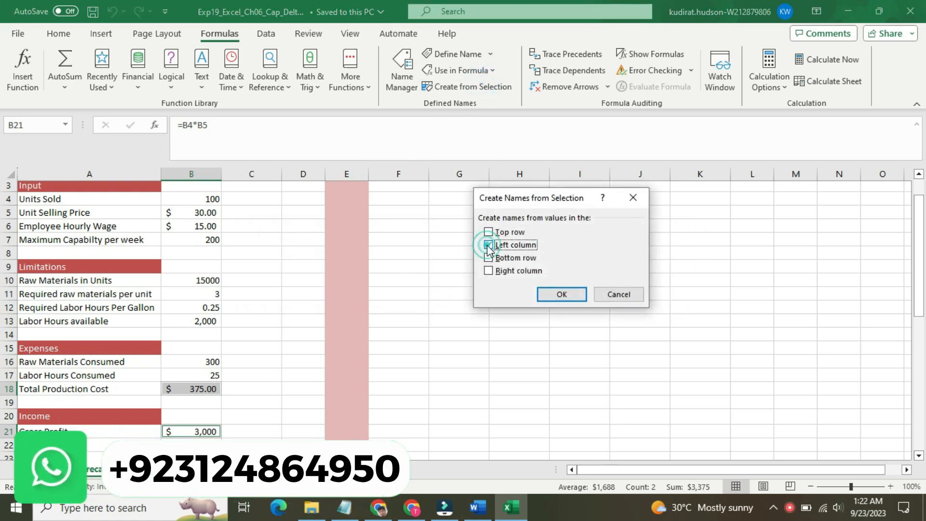
click(551, 295)
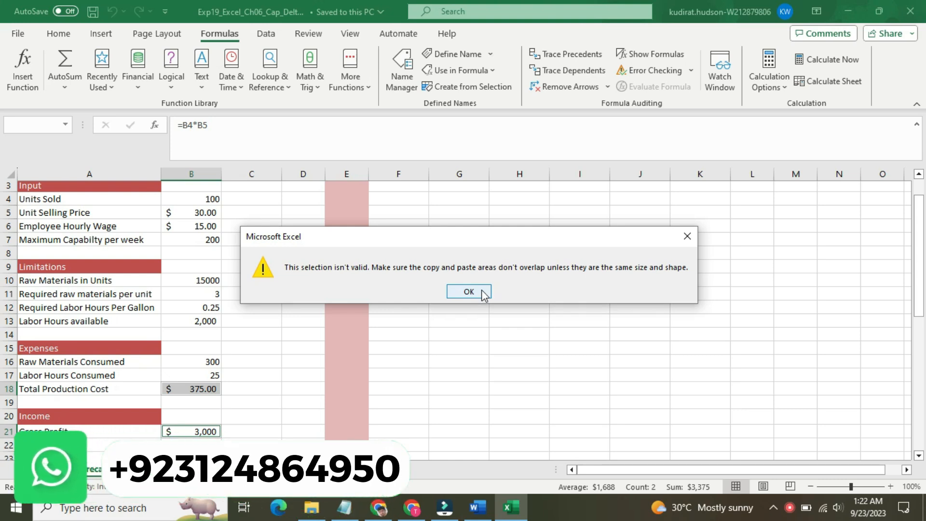
click(469, 292)
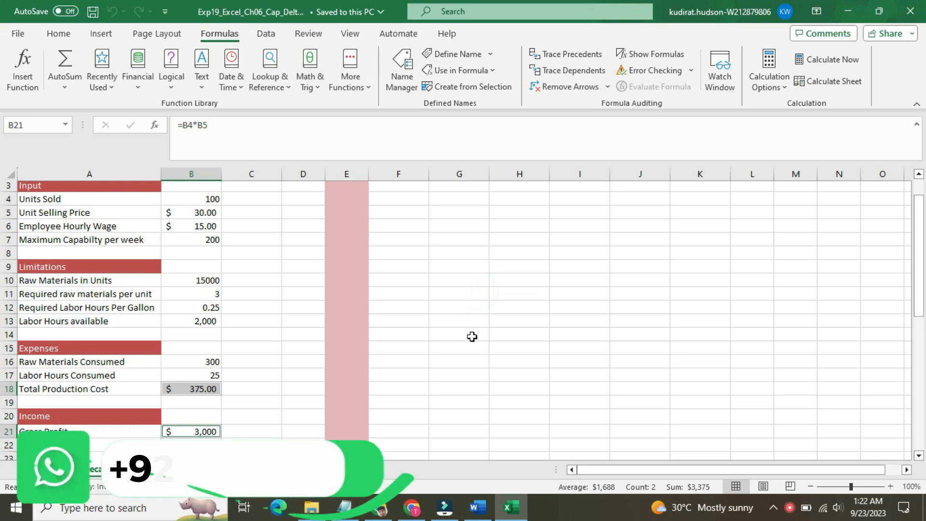
Recheck the Step 2 instruction in Word and retry creating range names for cells B18 and B21 from the left column in Excel.
click(480, 514)
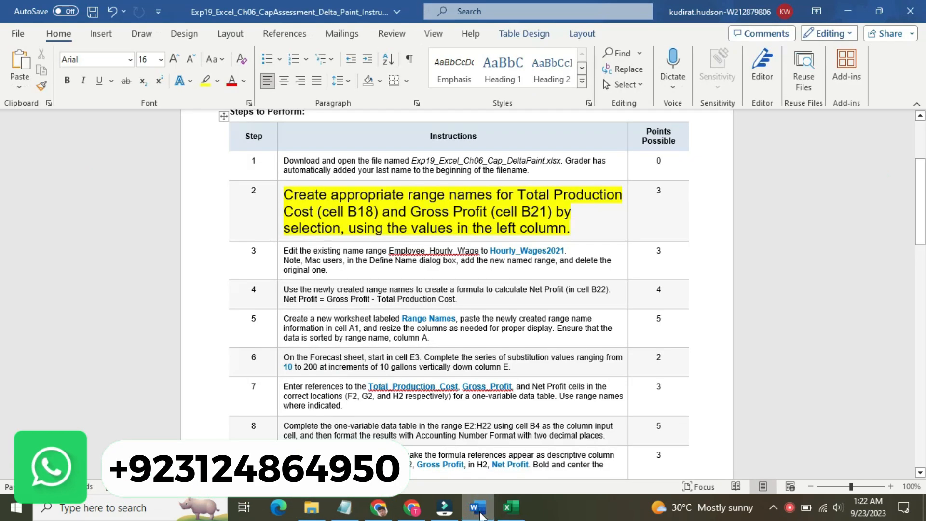
click(505, 512)
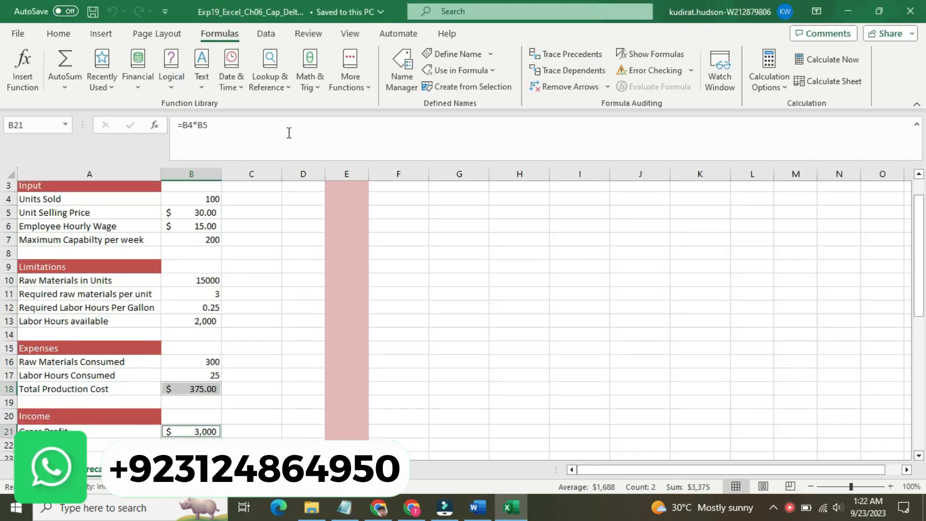
click(473, 86)
click(489, 245)
click(551, 295)
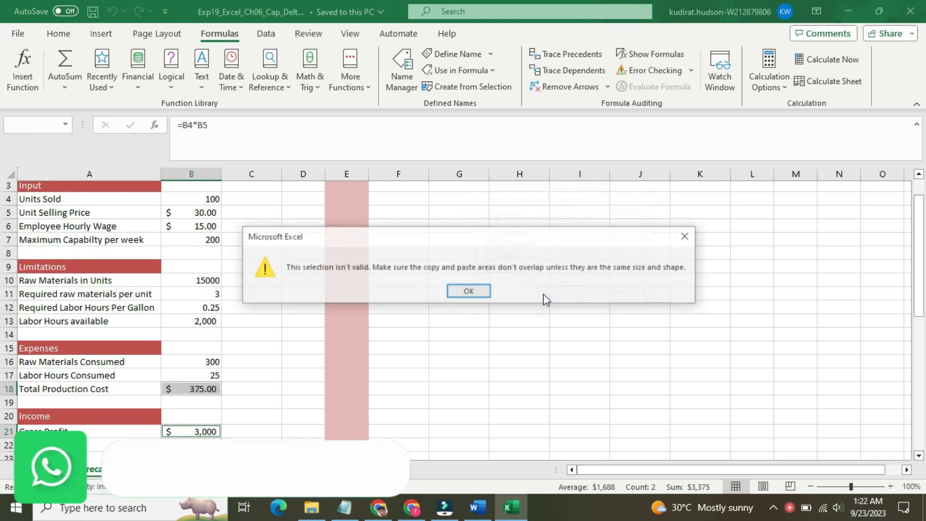
click(486, 293)
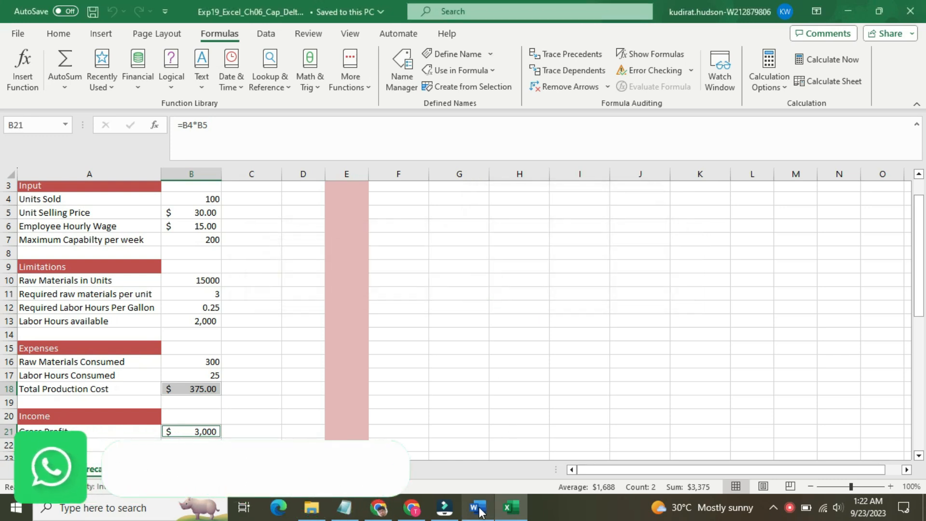
Switch to the Word instructions, set the Step 2 text back to font size 9 and remove its highlighting.
click(477, 508)
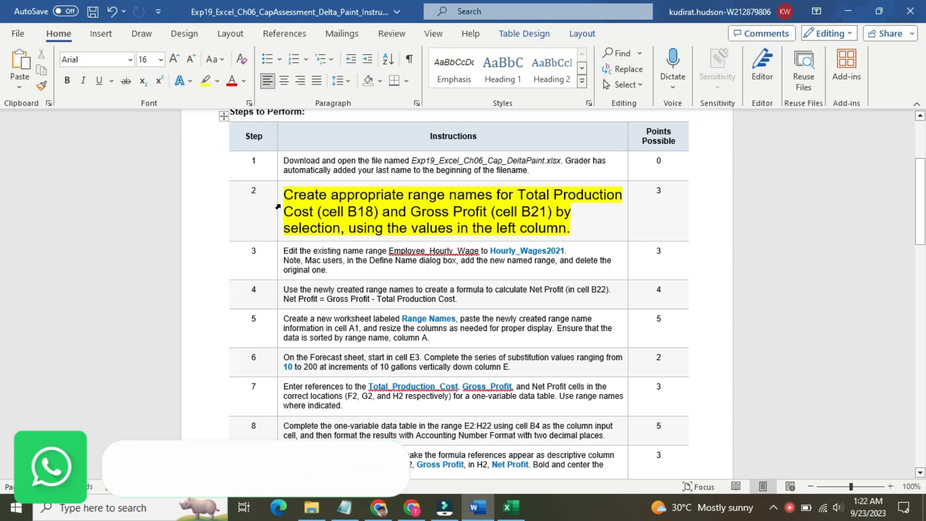
click(278, 207)
click(356, 161)
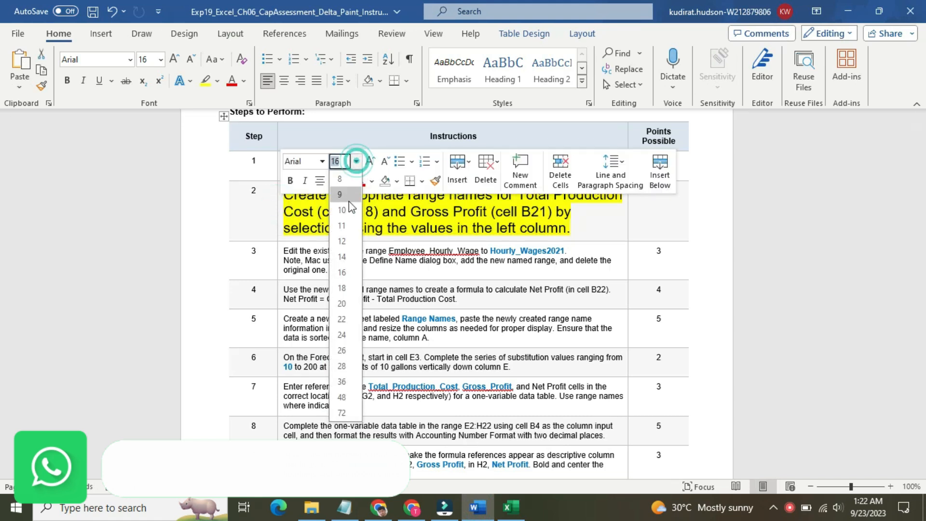
click(349, 198)
click(346, 180)
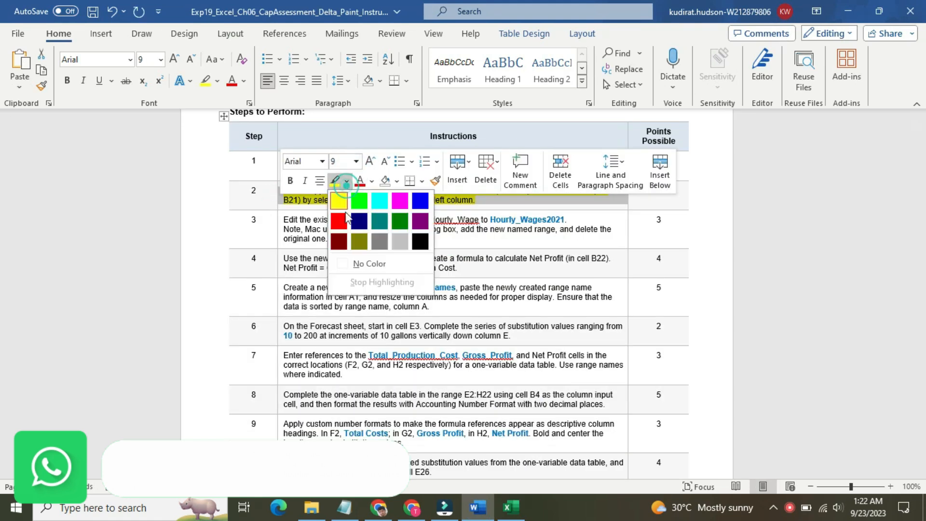
click(353, 266)
Enlarge the Step 3 instruction text to font size 16 and highlight it in yellow.
click(281, 228)
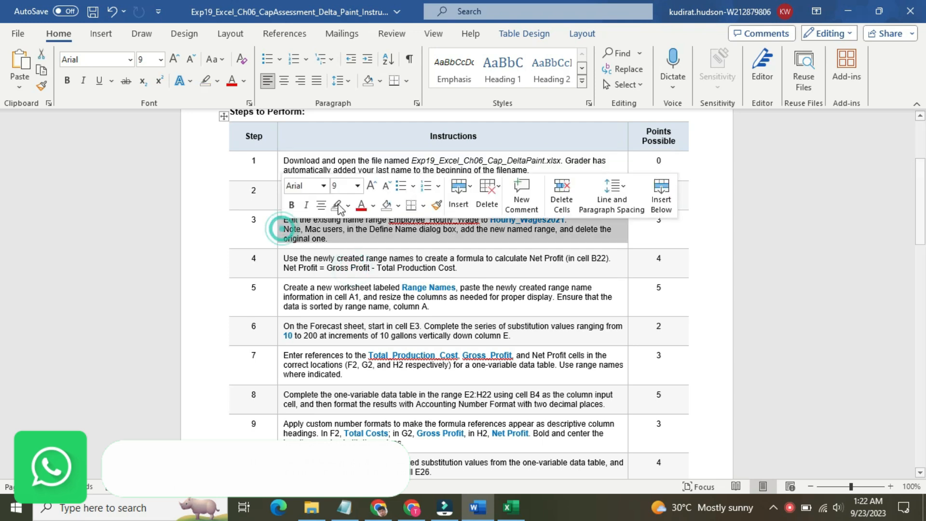
click(357, 186)
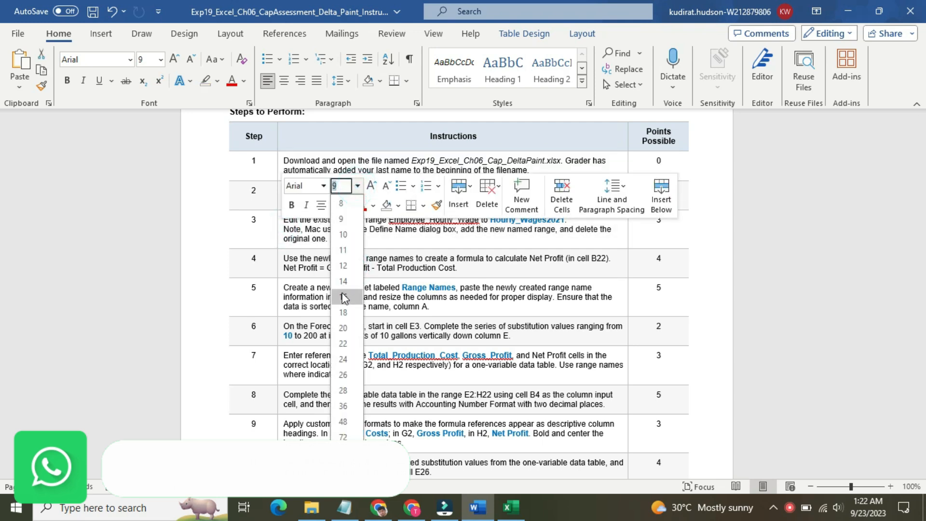
click(343, 297)
click(348, 205)
click(341, 216)
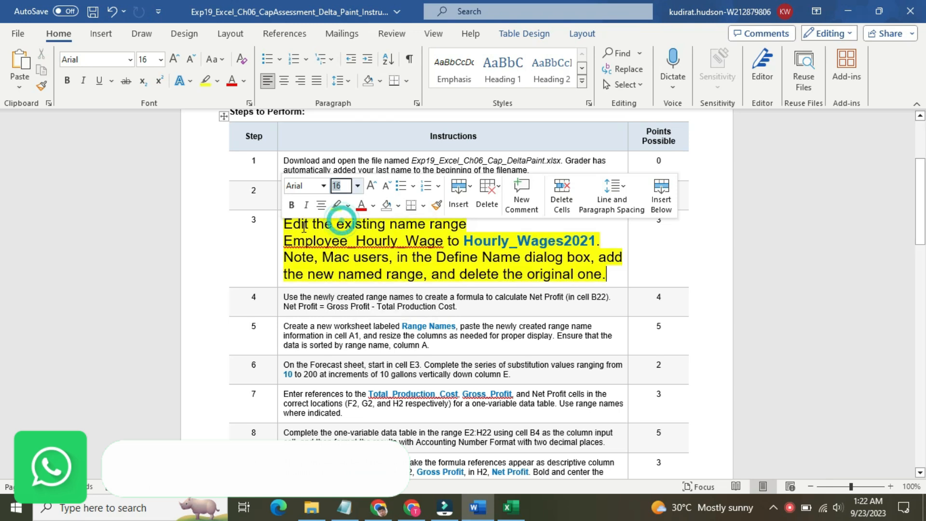
click(303, 225)
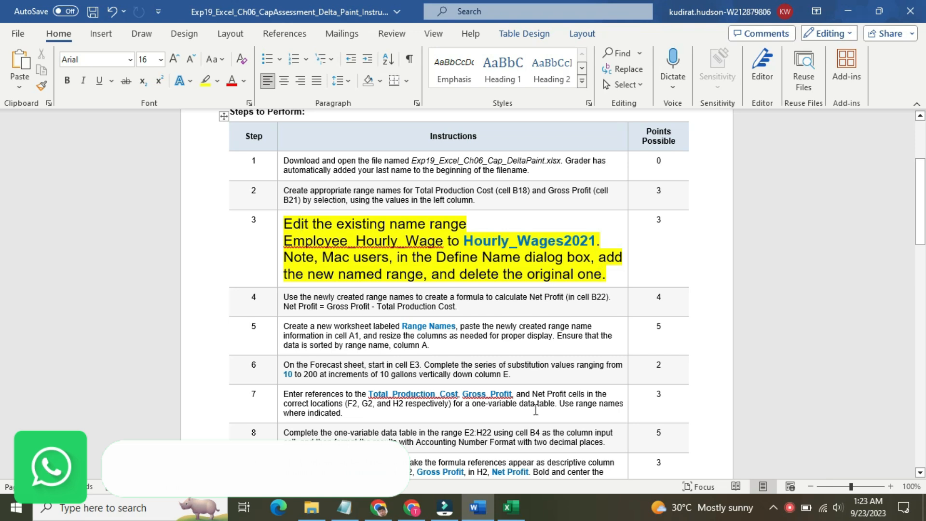
Rename the workbook's Employee_Hourly_Wage range to Hourly_Wages2021 in Excel, copying the new name from the Step 3 instruction in Word.
click(510, 507)
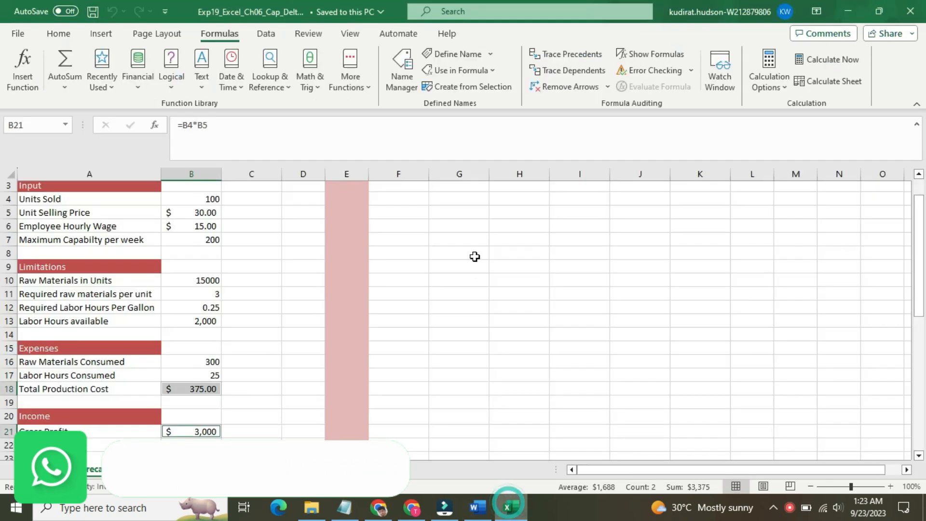
click(403, 84)
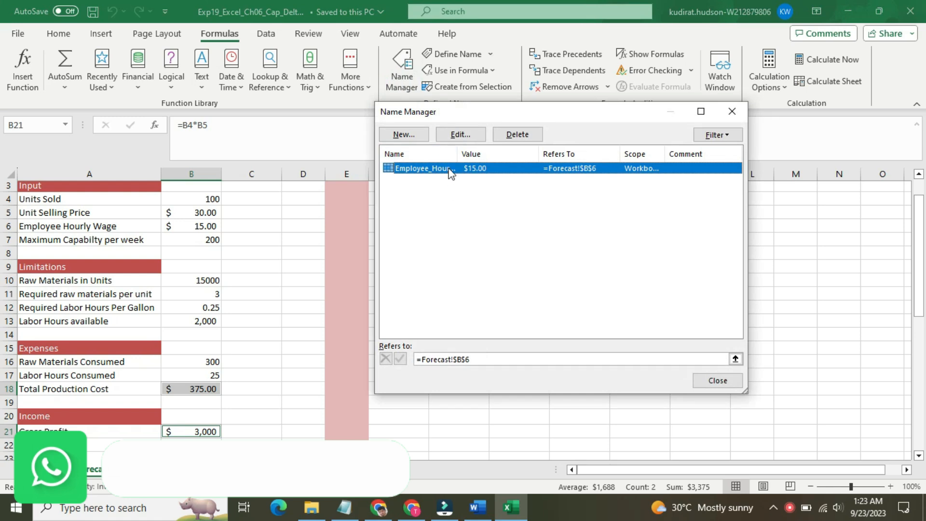
click(454, 136)
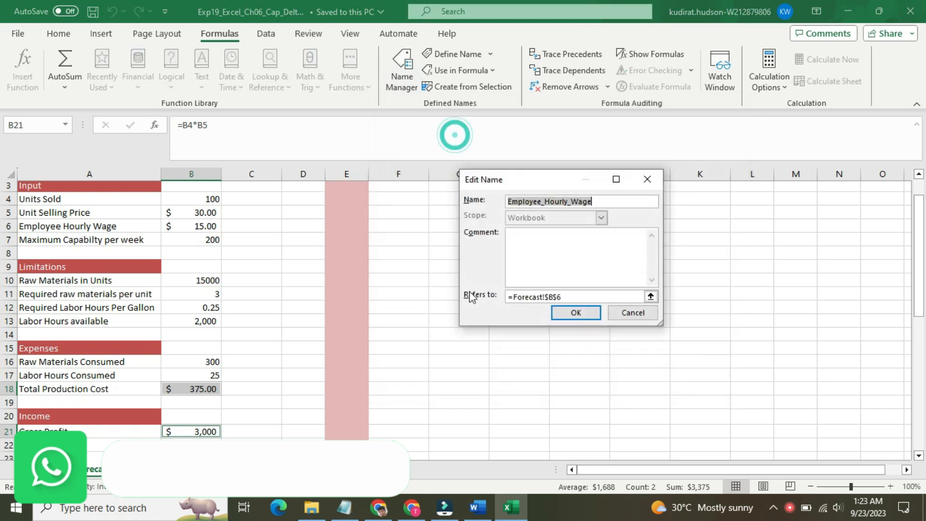
click(478, 508)
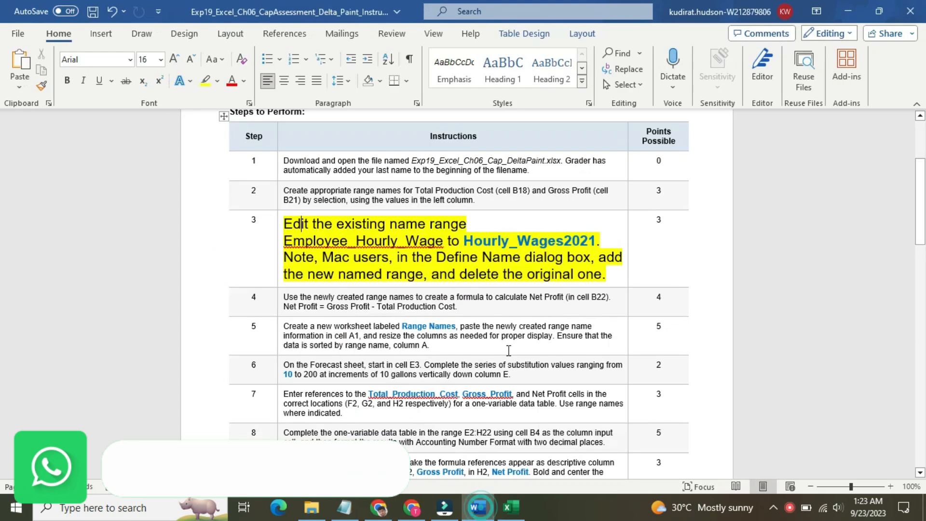
drag(468, 239, 567, 239)
key(ctrl+c)
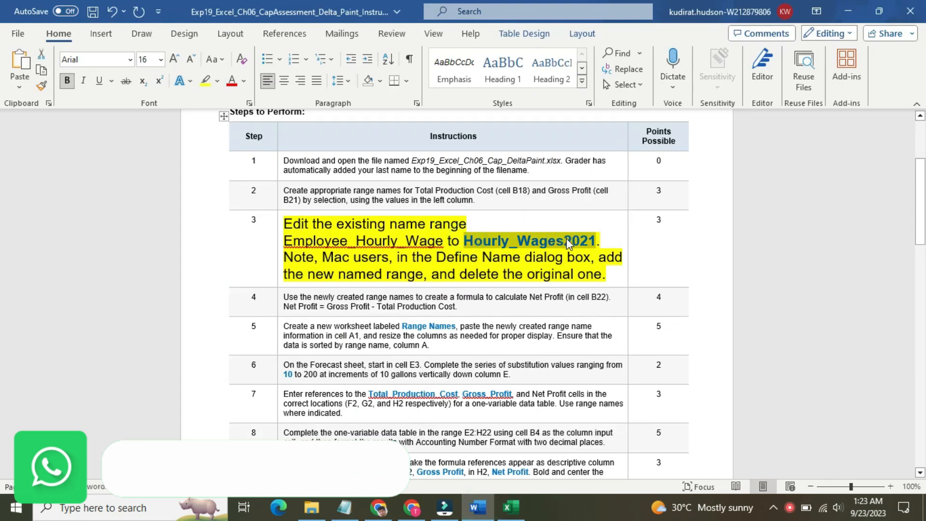
click(511, 508)
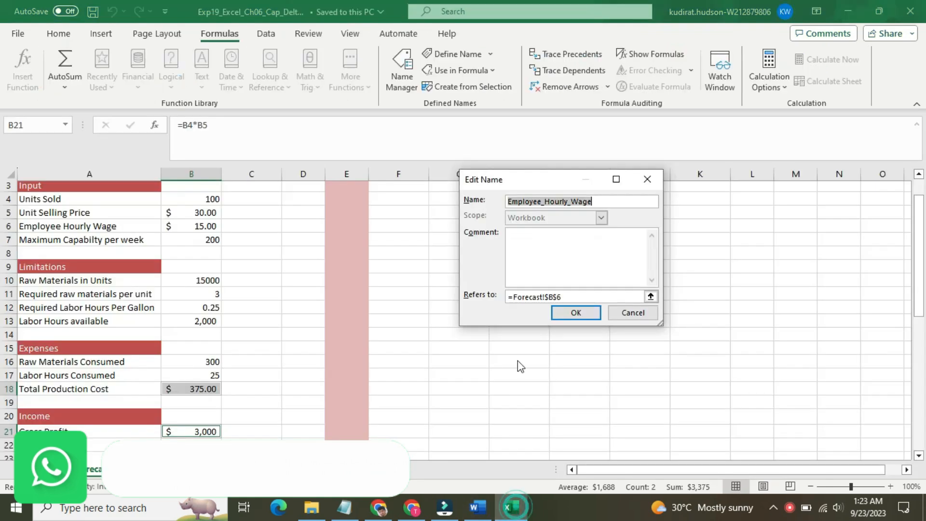
key(ctrl+v)
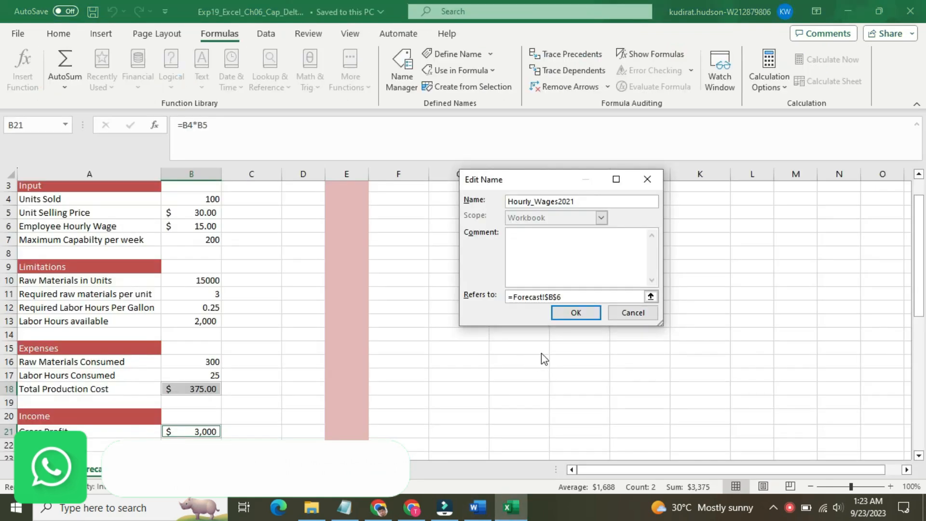
click(572, 317)
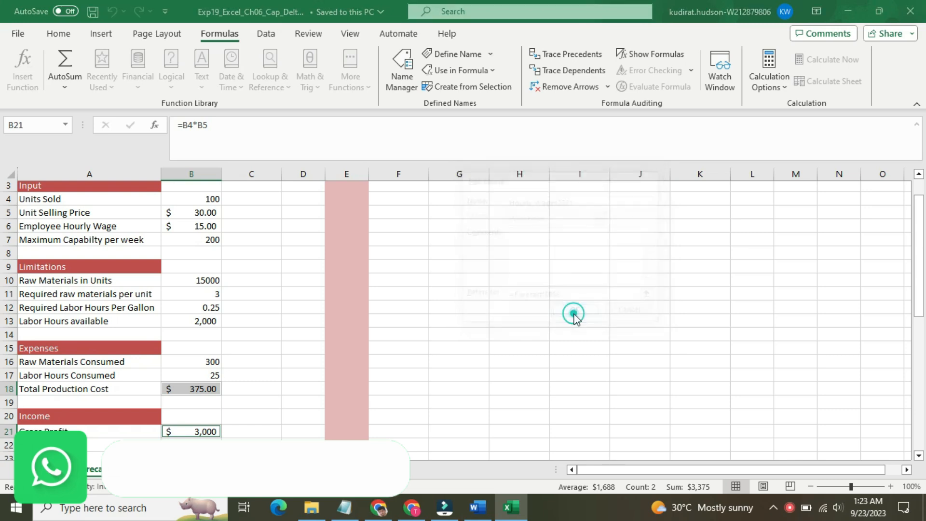
click(715, 381)
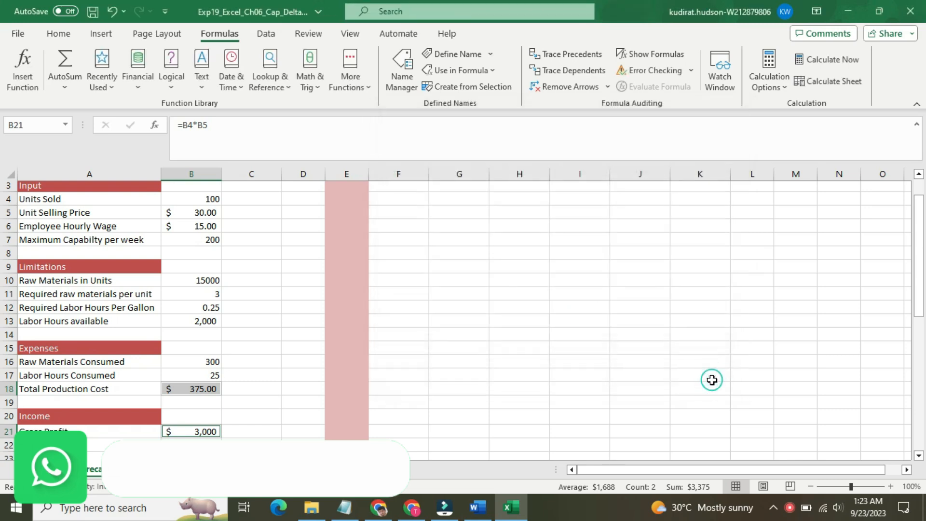
Return to the Word instructions, set the Step 3 text back to font size 9 and remove its highlighting.
click(477, 507)
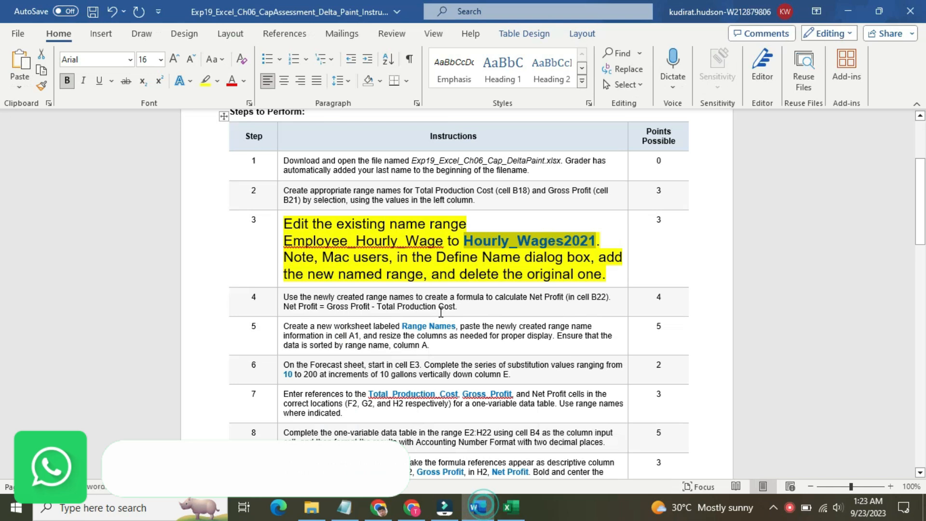
click(276, 243)
click(352, 199)
click(341, 231)
click(345, 218)
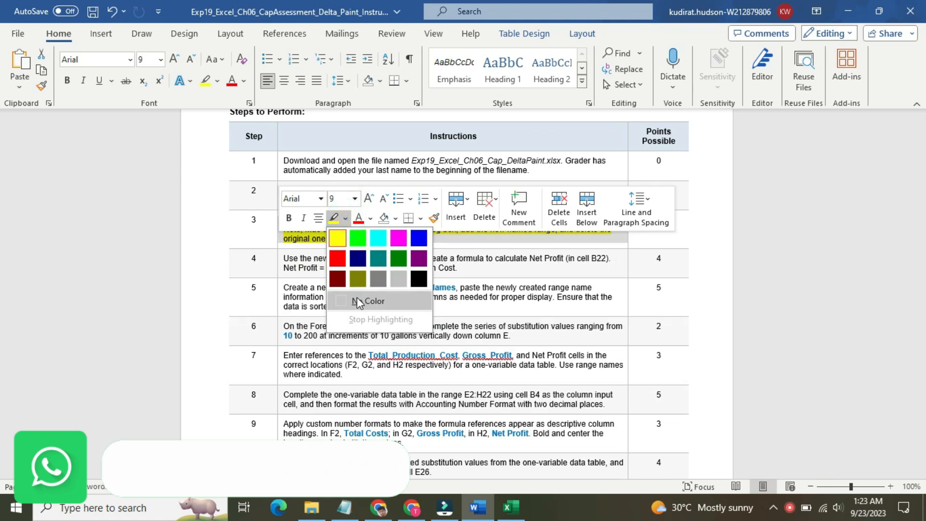
click(357, 300)
Enlarge the Step 4 instruction text to font size 16 and highlight it in yellow.
click(279, 268)
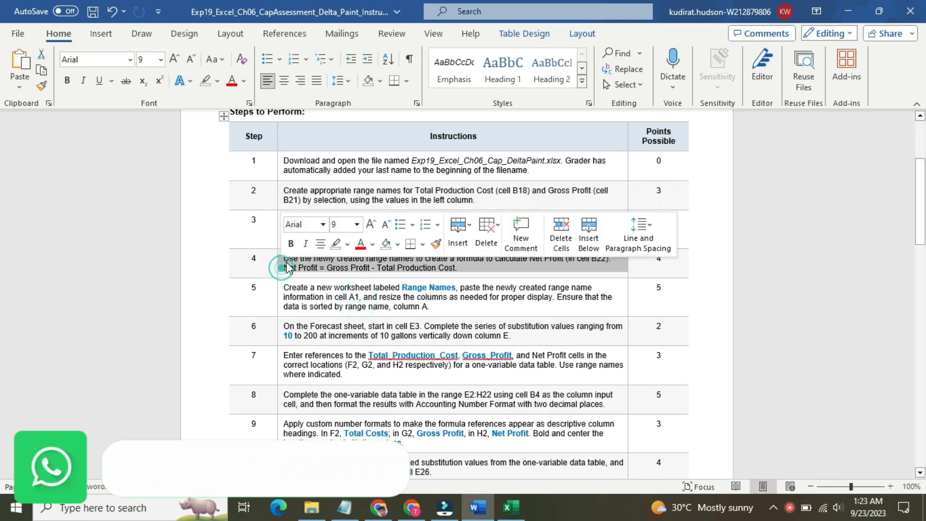
click(357, 224)
click(350, 283)
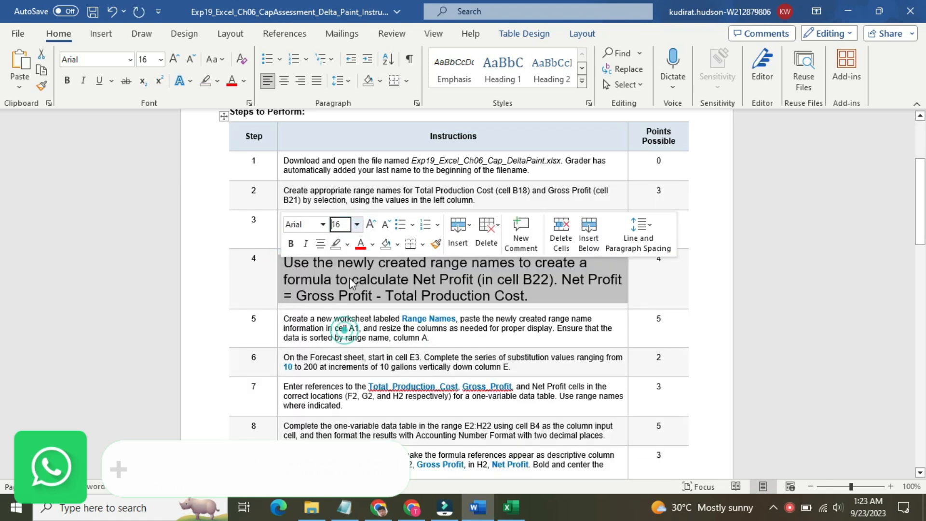
click(347, 244)
click(310, 261)
click(391, 279)
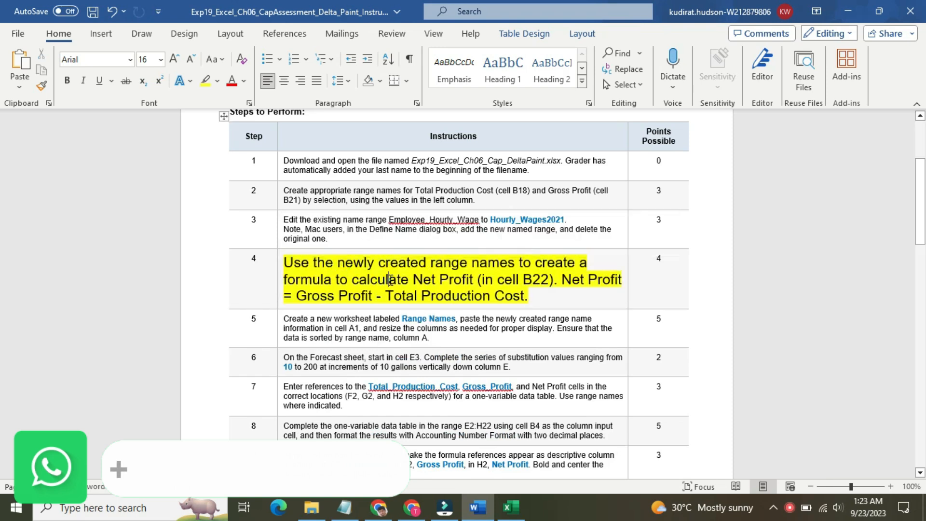
Start the Net Profit formula in Excel cell B22 with a reference to Gross Profit in B21, following Step 4 of the Word instructions.
drag(917, 211, 924, 240)
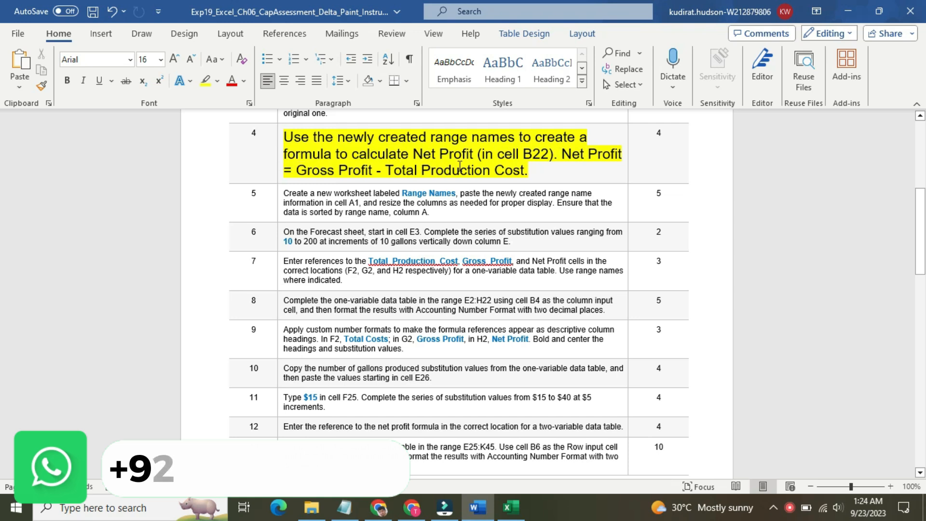
drag(510, 157, 559, 156)
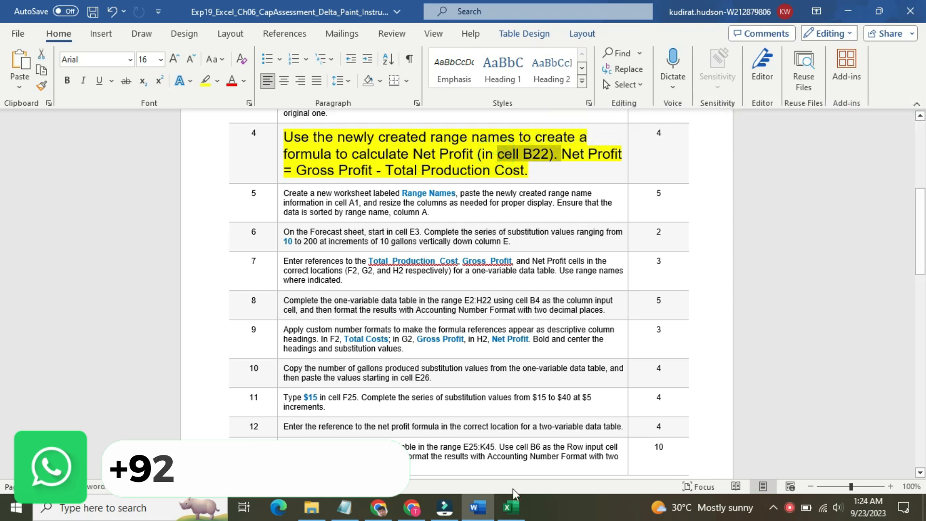
click(511, 507)
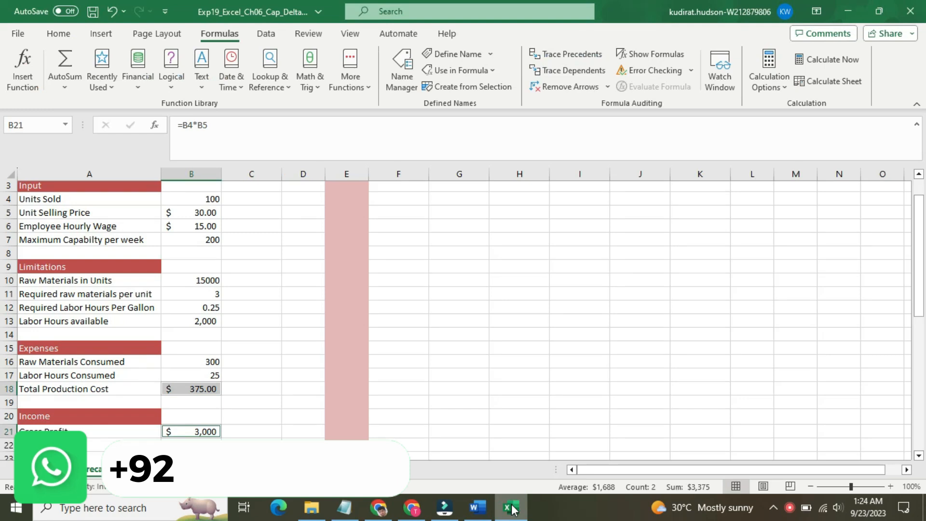
key(Down)
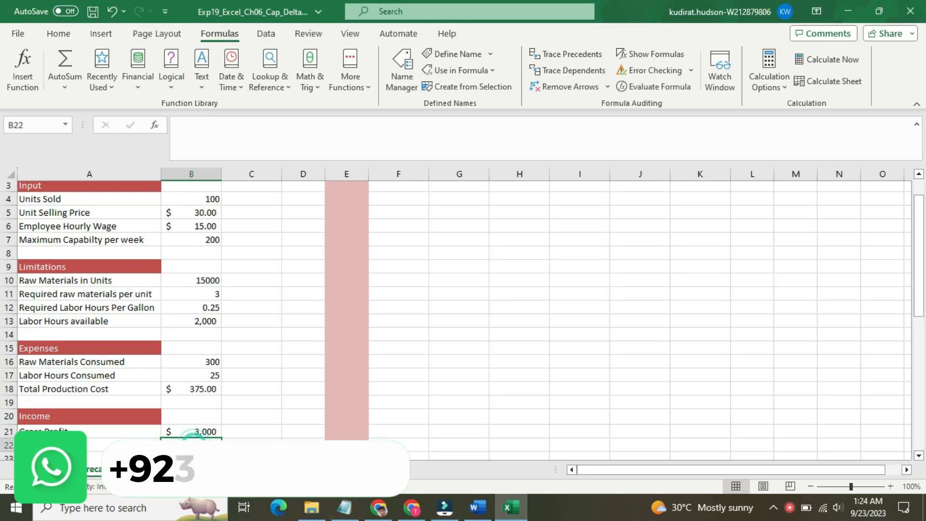
text(=)
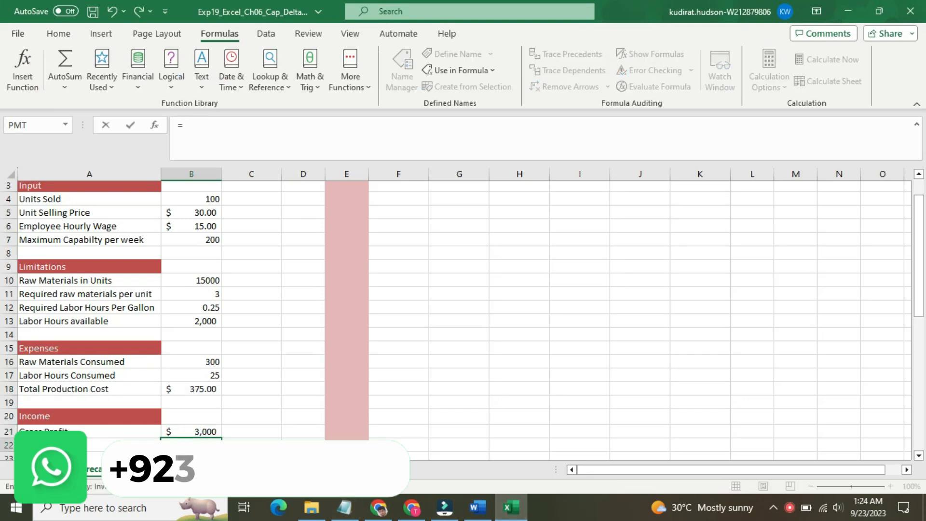
click(477, 507)
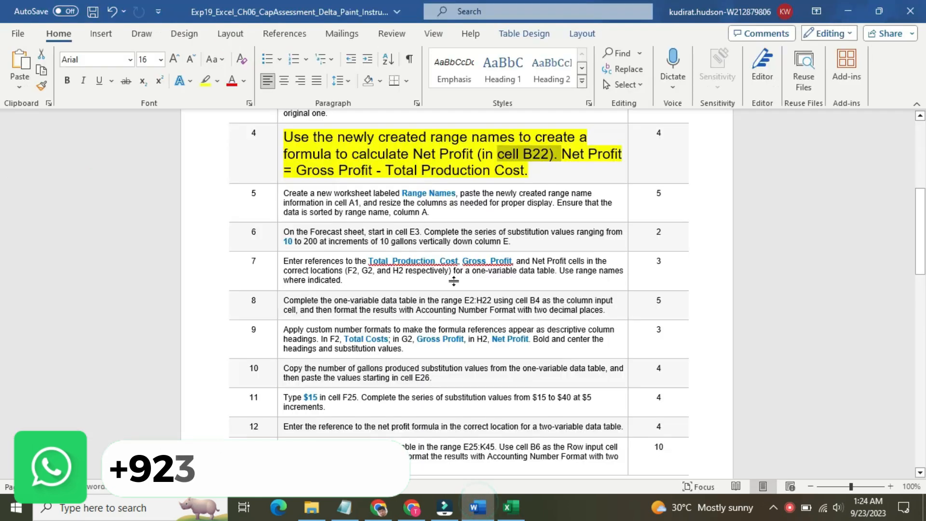
drag(298, 170, 388, 169)
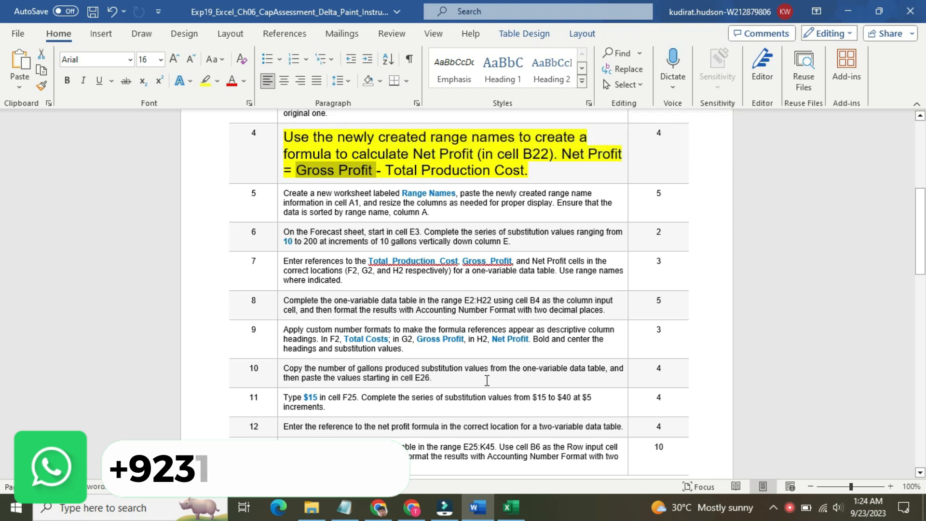
click(508, 506)
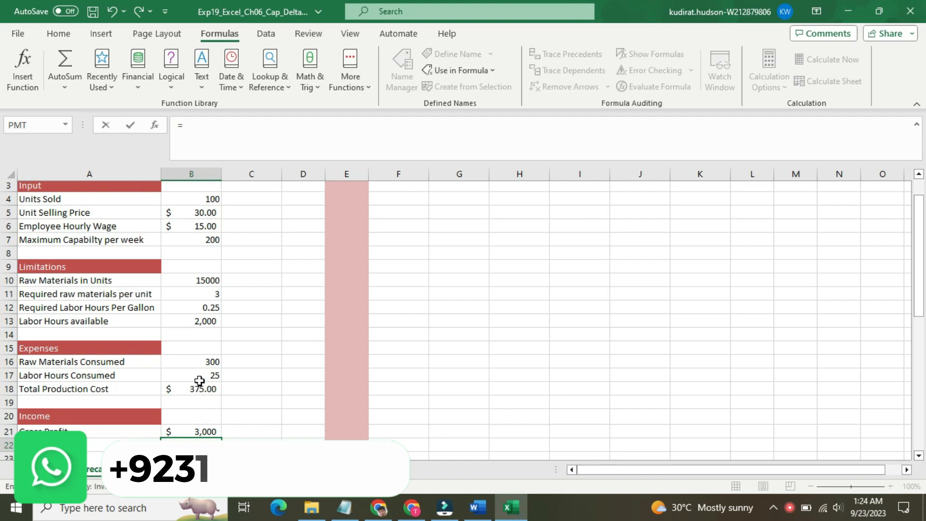
click(198, 429)
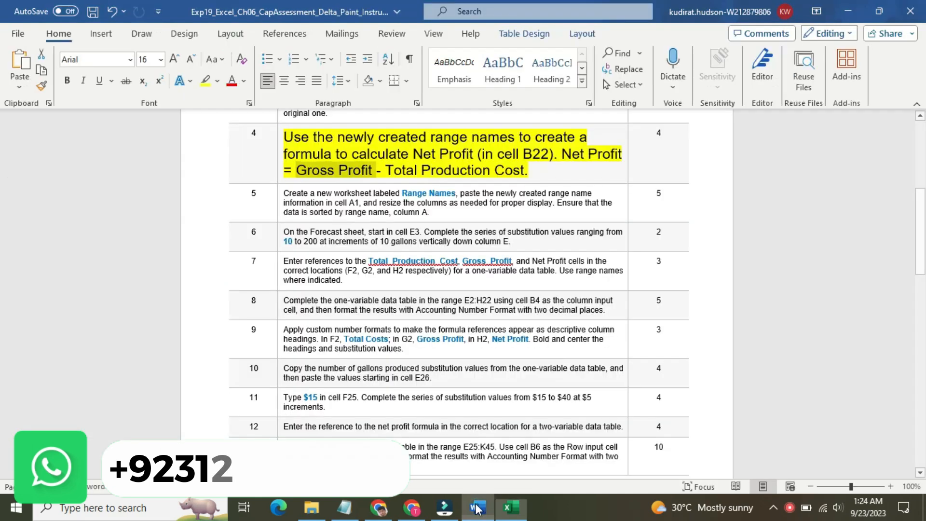
Check the second term in Word's Step 4 and complete the B22 formula in Excel by subtracting Total Production Cost, giving =B21-B18.
click(477, 507)
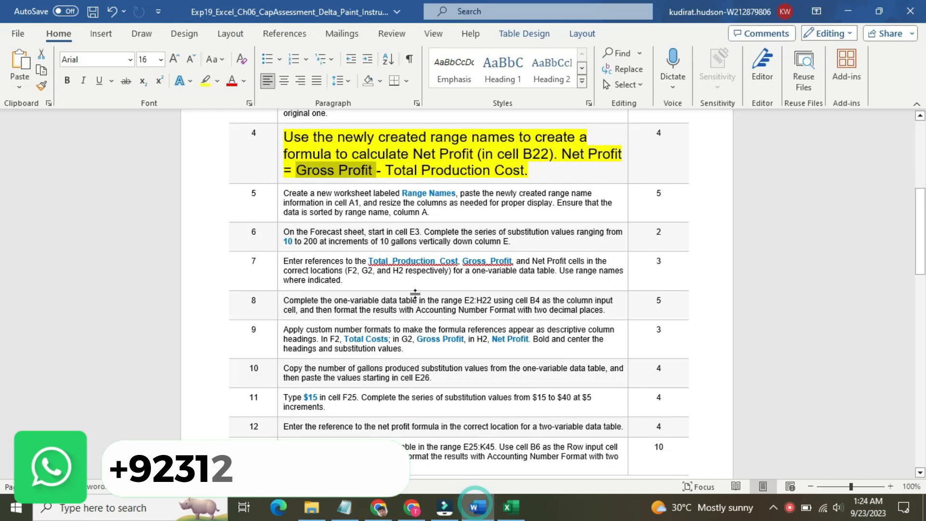
drag(385, 169, 528, 174)
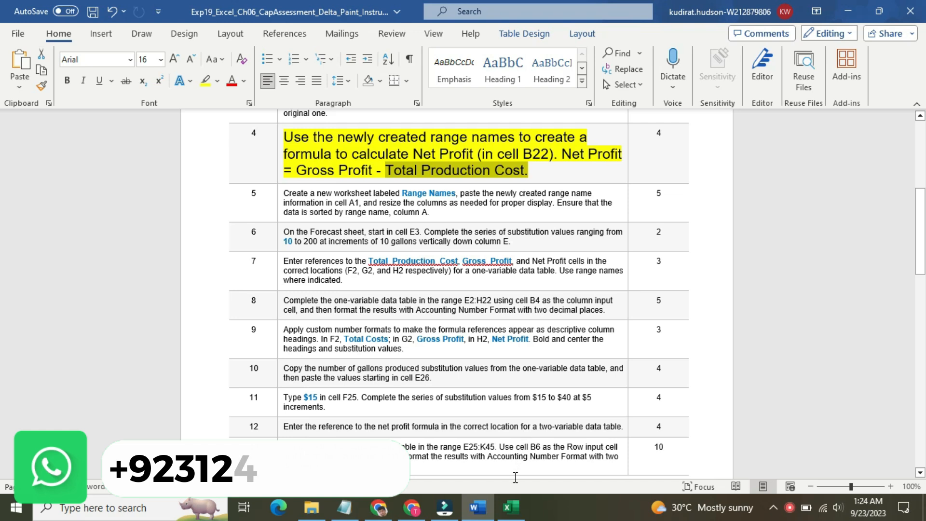
click(511, 507)
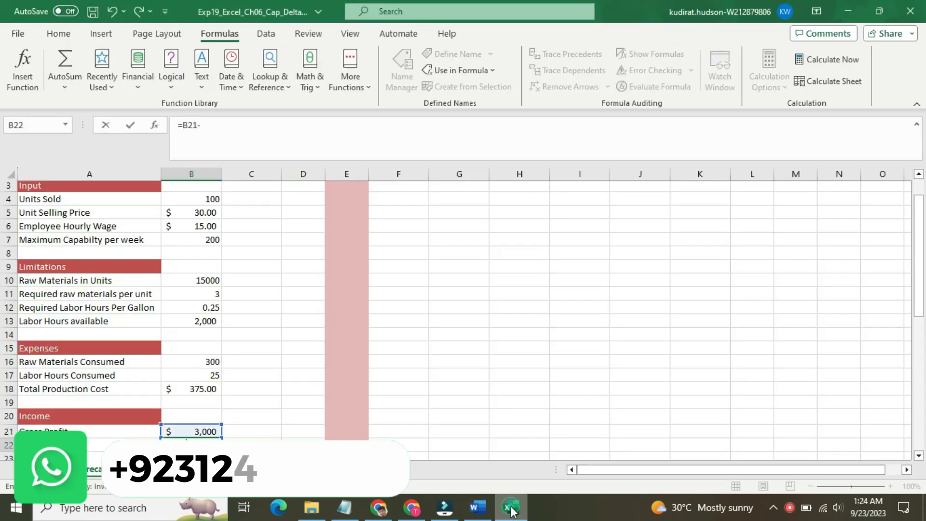
click(198, 390)
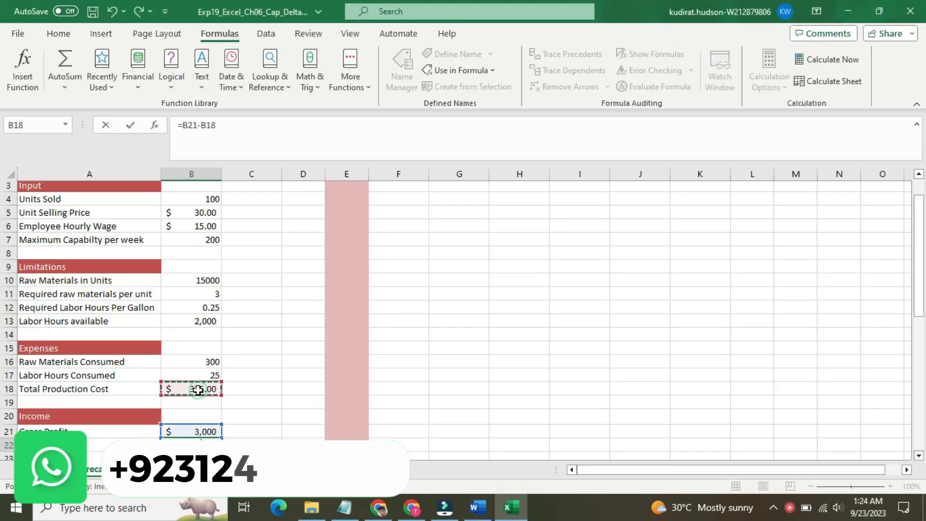
key(Return)
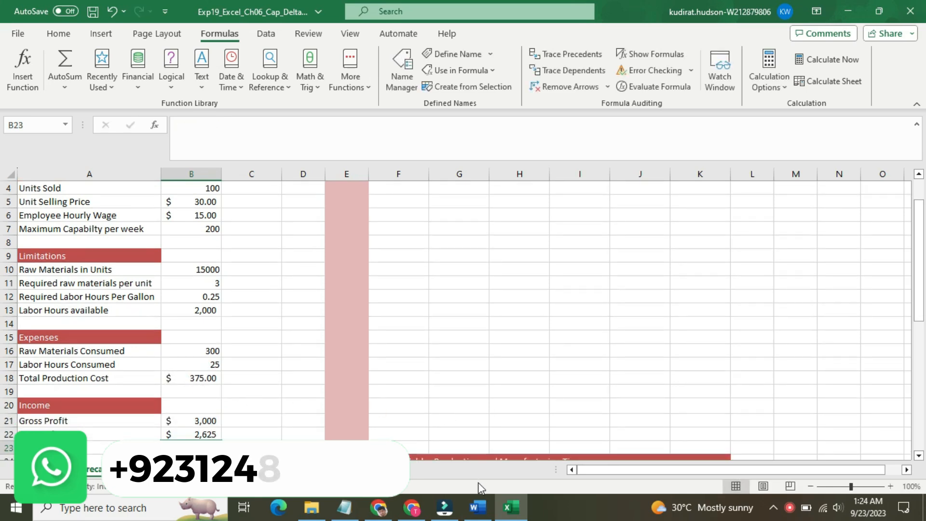
Return to the Word instructions, set the Step 4 text back to font size 9 and remove its highlighting.
click(477, 507)
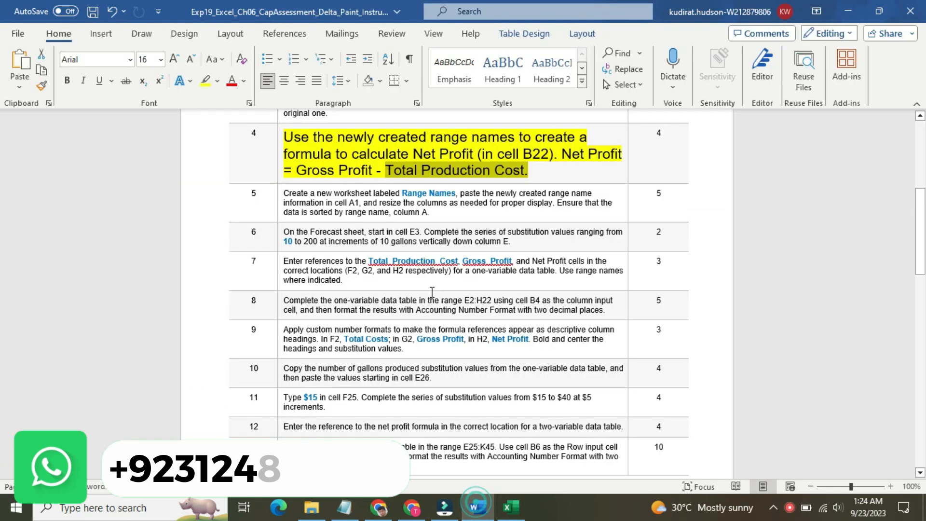
click(280, 159)
click(354, 110)
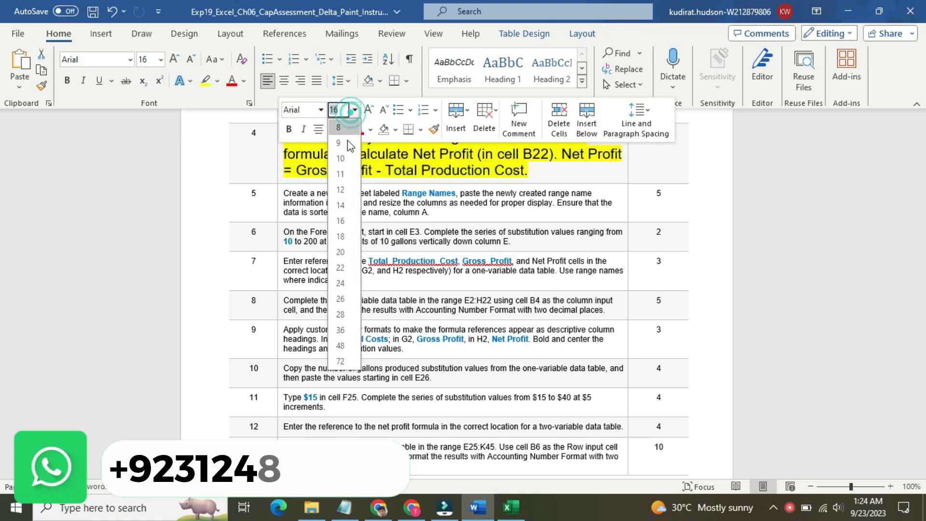
click(340, 143)
click(345, 129)
click(357, 209)
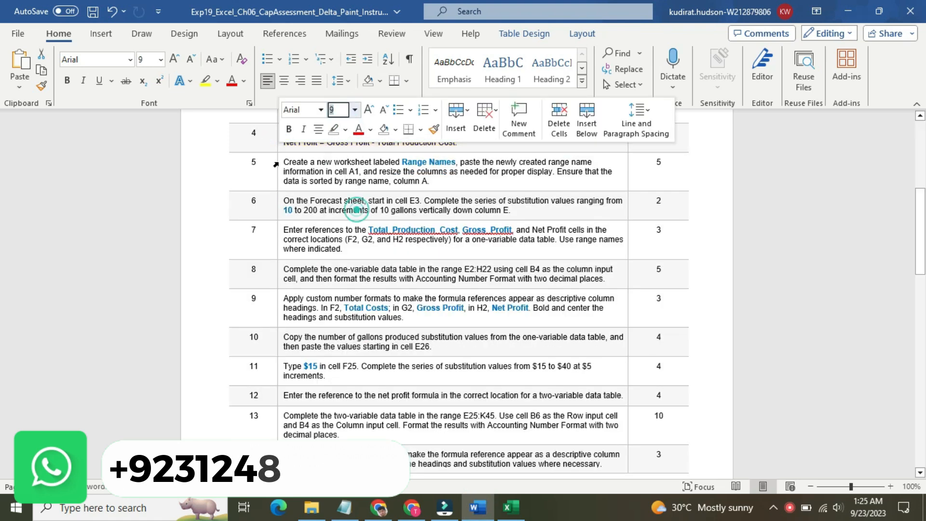
Enlarge the Step 5 instruction text to font size 16 and highlight it in yellow.
click(277, 163)
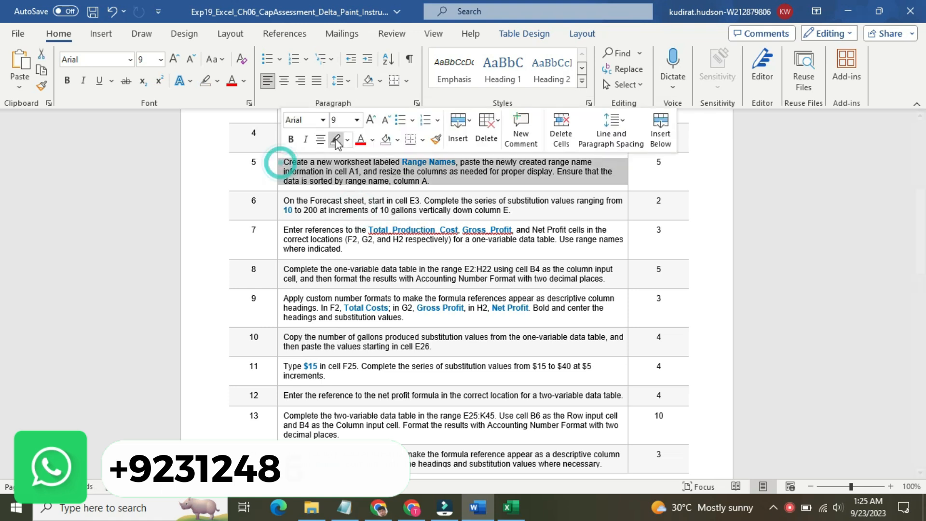
click(357, 120)
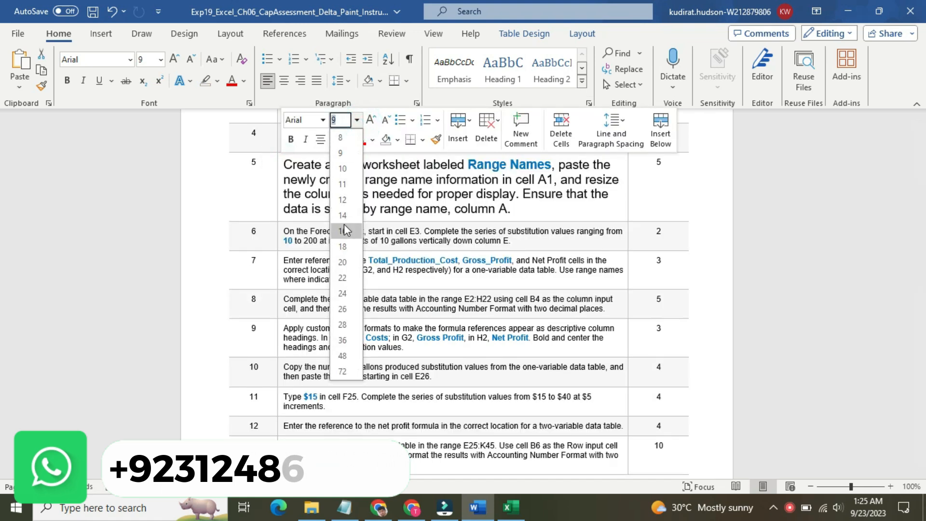
click(344, 228)
click(347, 140)
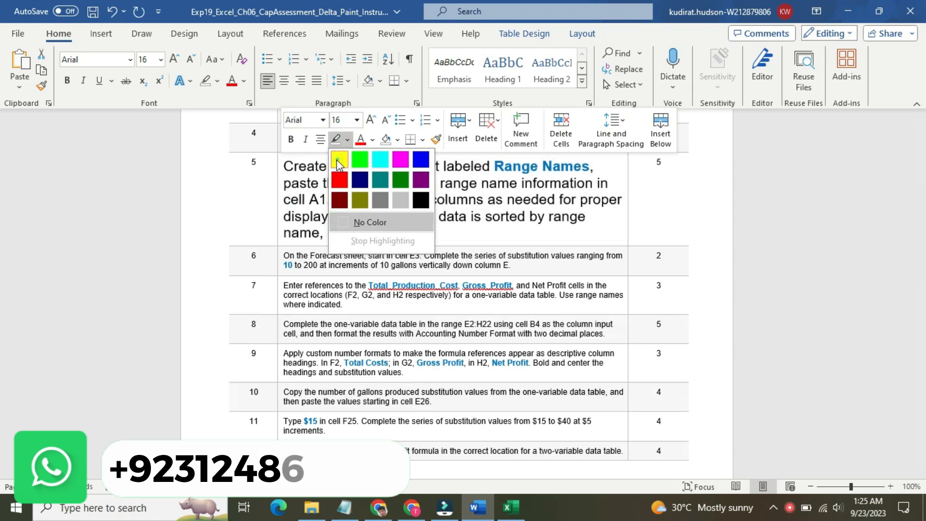
click(339, 159)
click(307, 166)
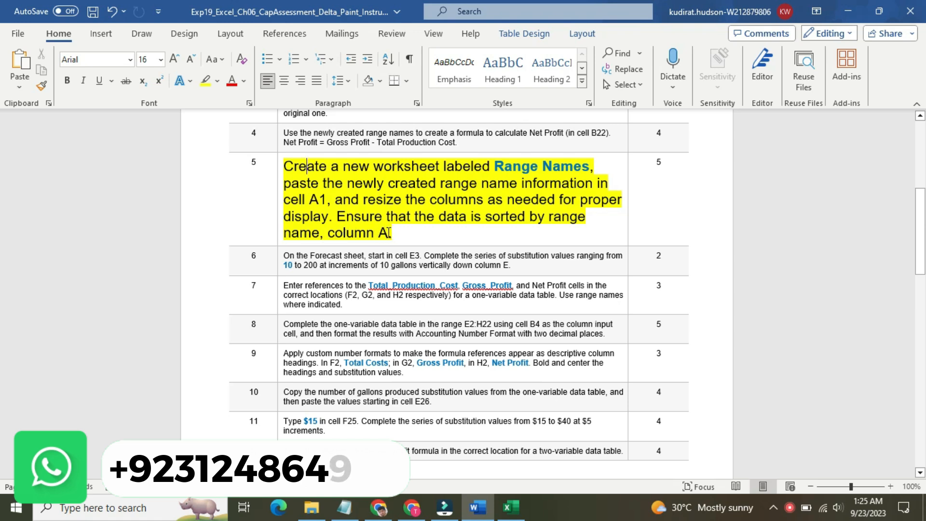
Add a new worksheet to the Excel workbook and name it Range Names, copying the label from the Step 5 instruction in Word.
drag(498, 167, 570, 166)
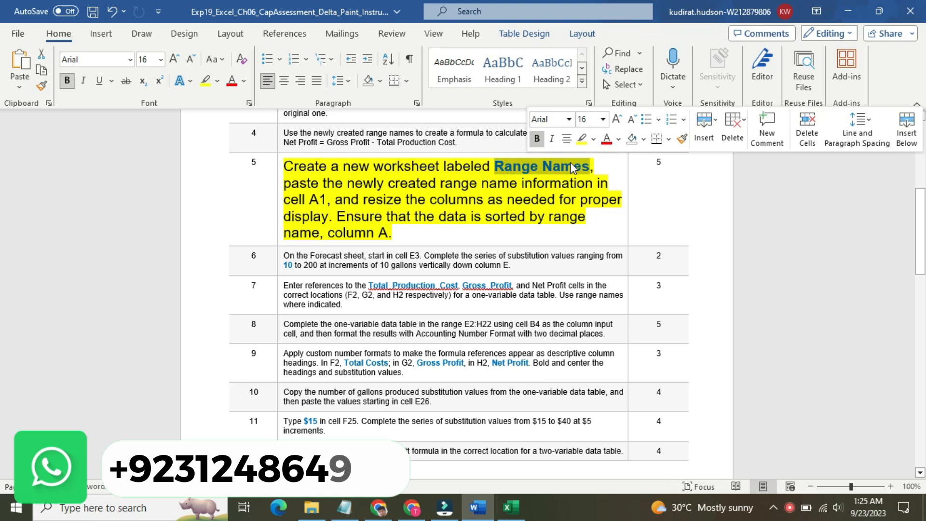
key(ctrl+c)
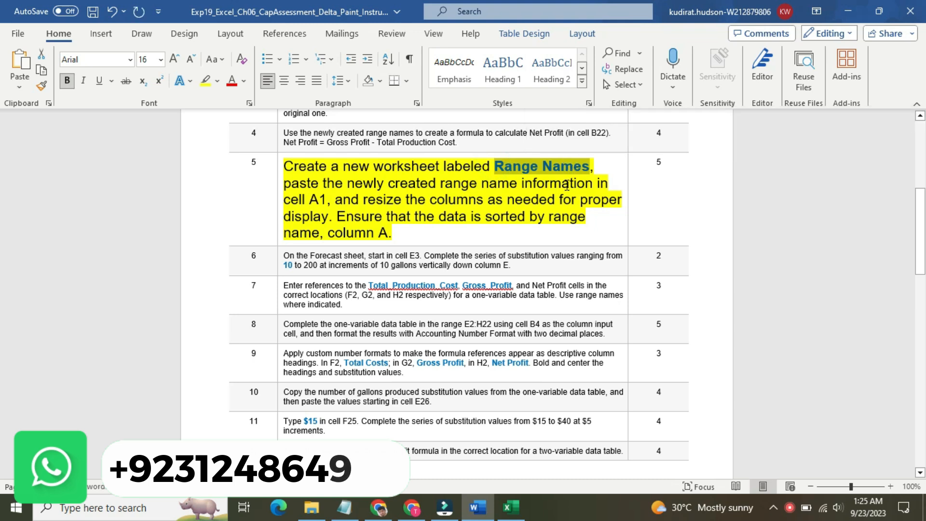
click(510, 507)
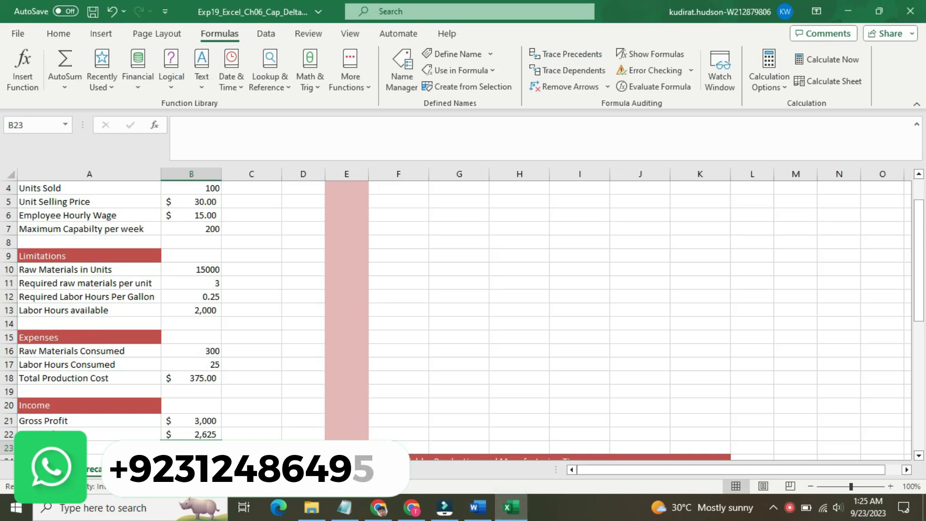
click(131, 469)
double_click(131, 469)
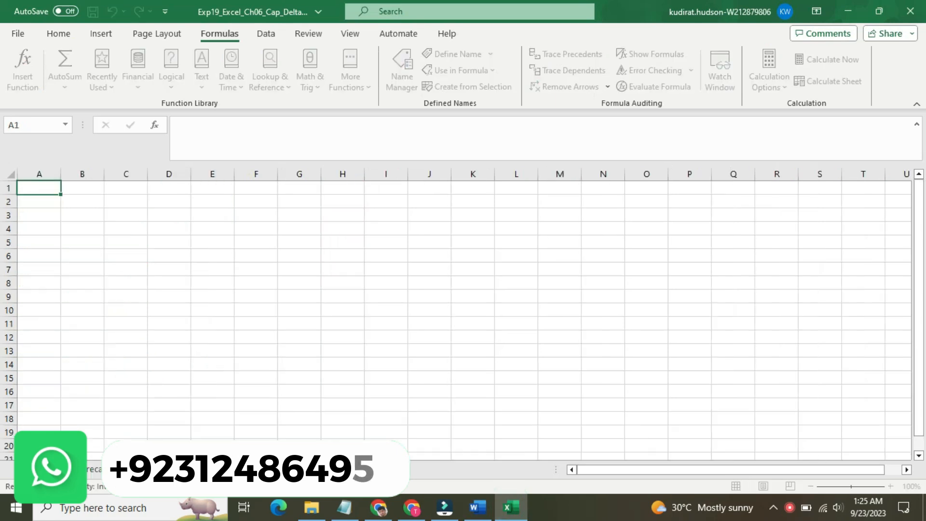
key(Return)
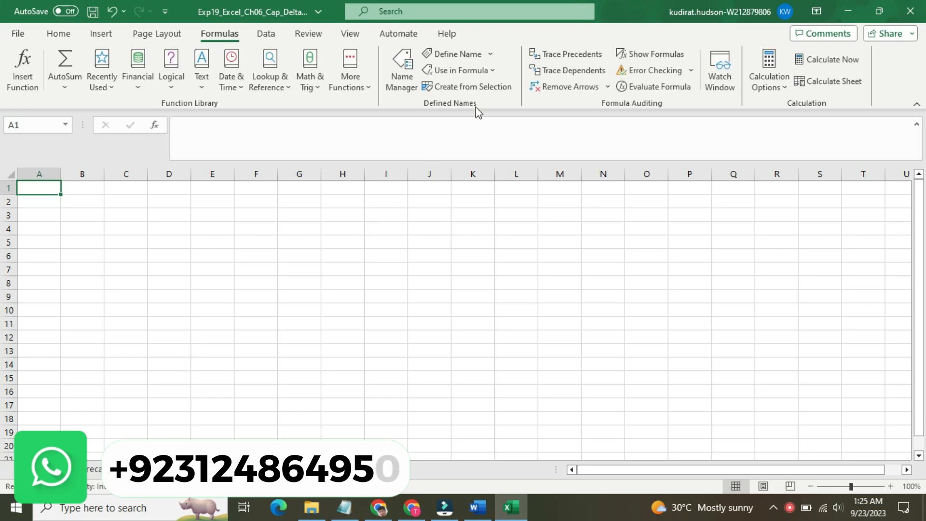
Try pasting the list of defined range names into cell A1 of the new worksheet, and undo the paste.
click(494, 72)
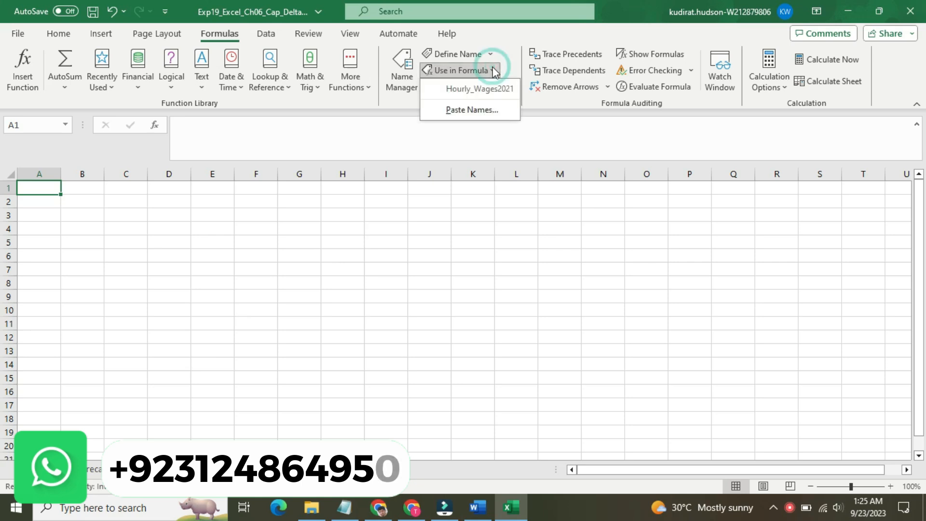
click(491, 111)
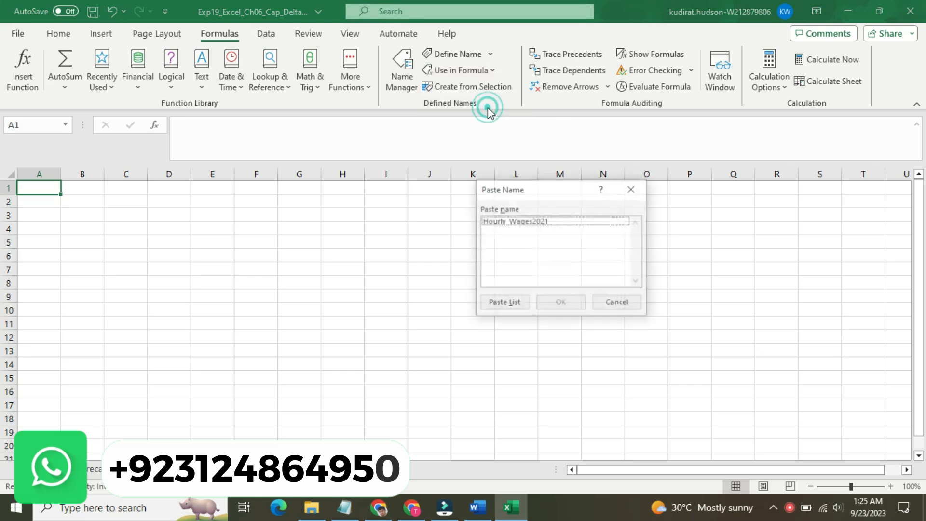
click(511, 306)
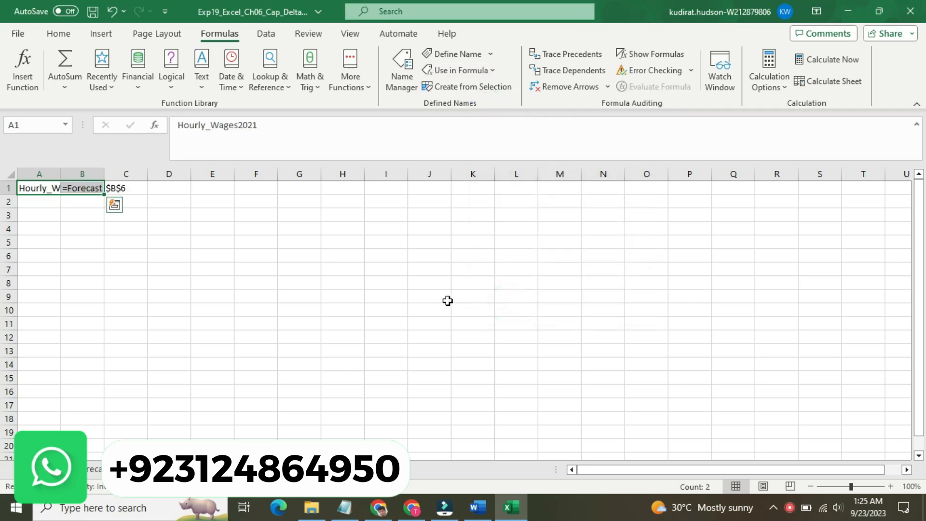
key(ctrl+q)
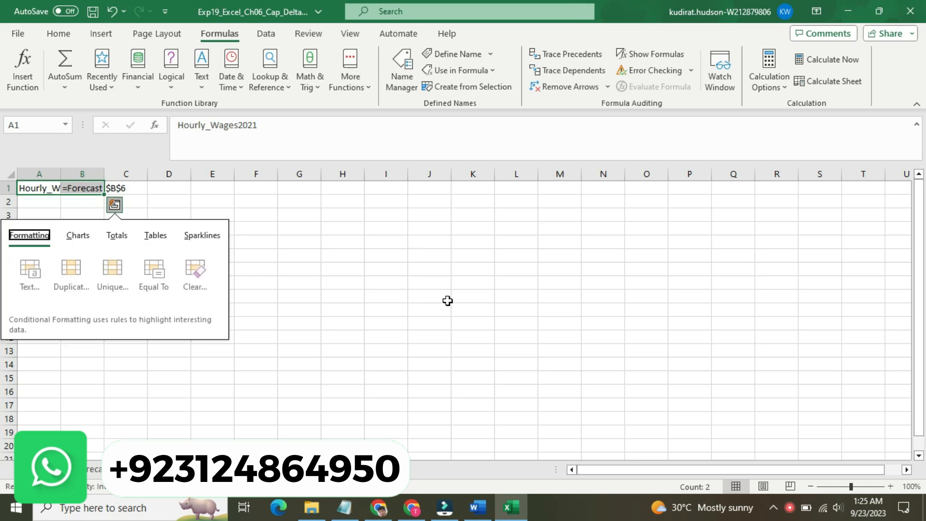
click(382, 281)
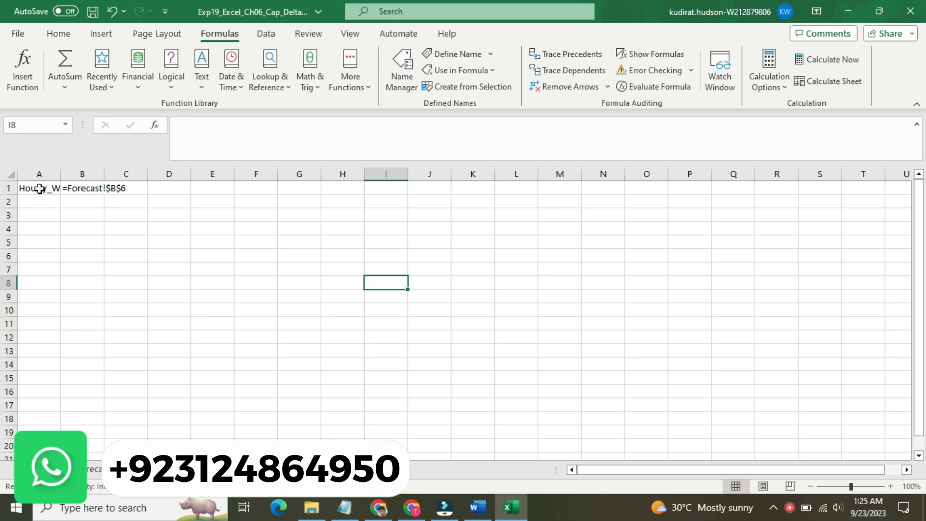
key(ctrl+z)
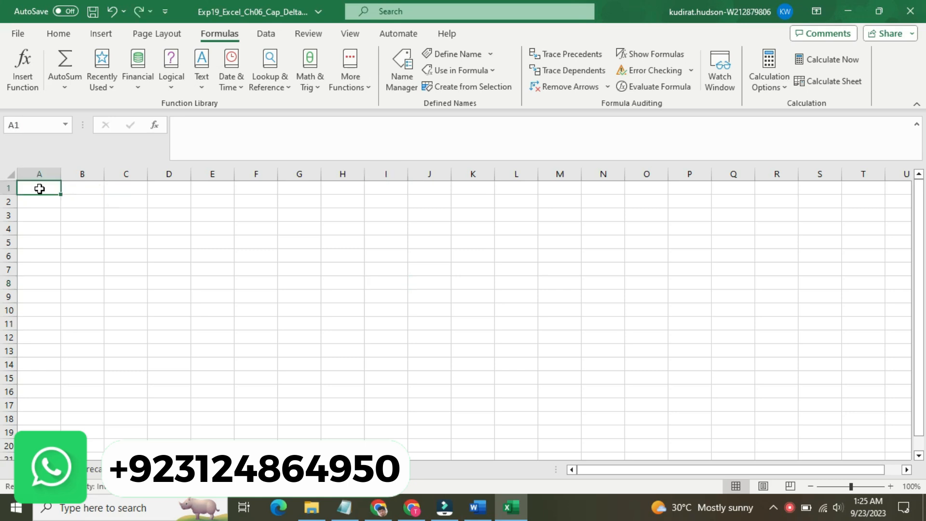
Check which defined names are available for use in formulas and return to the Forecast worksheet.
click(493, 73)
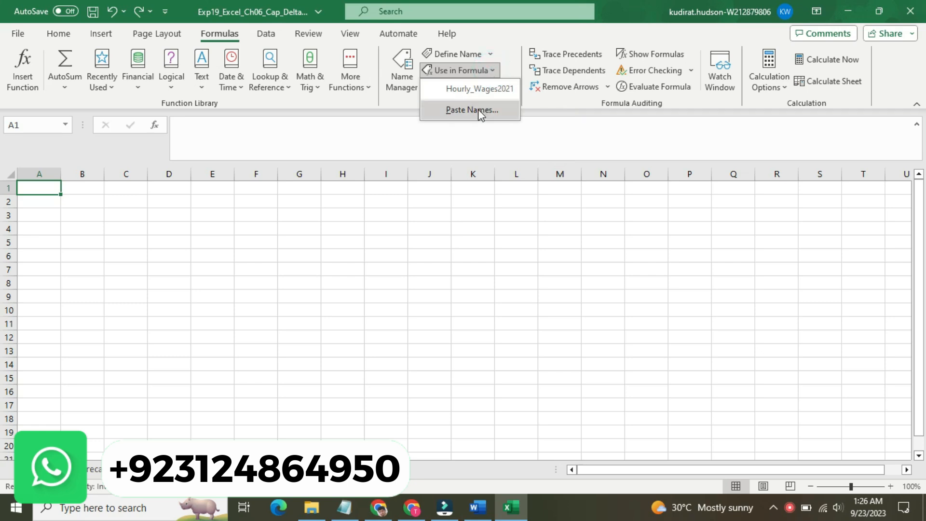
click(449, 189)
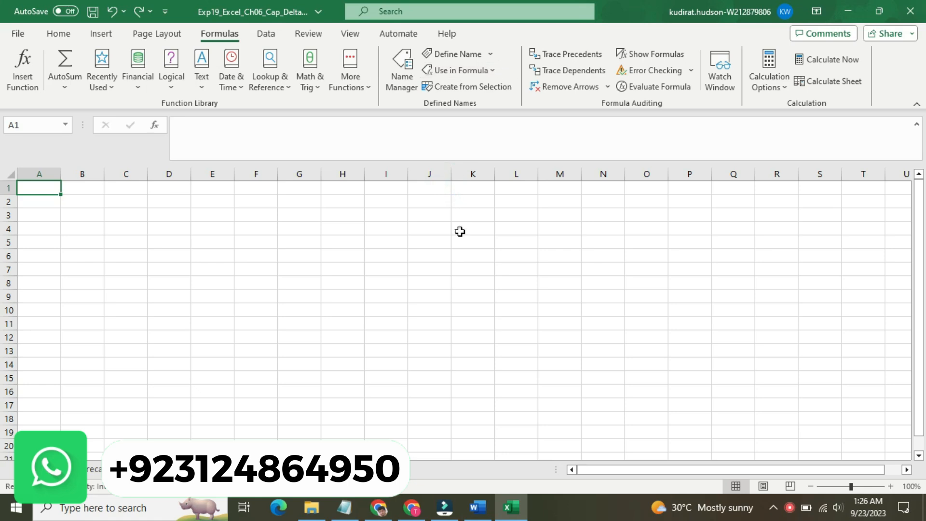
click(95, 469)
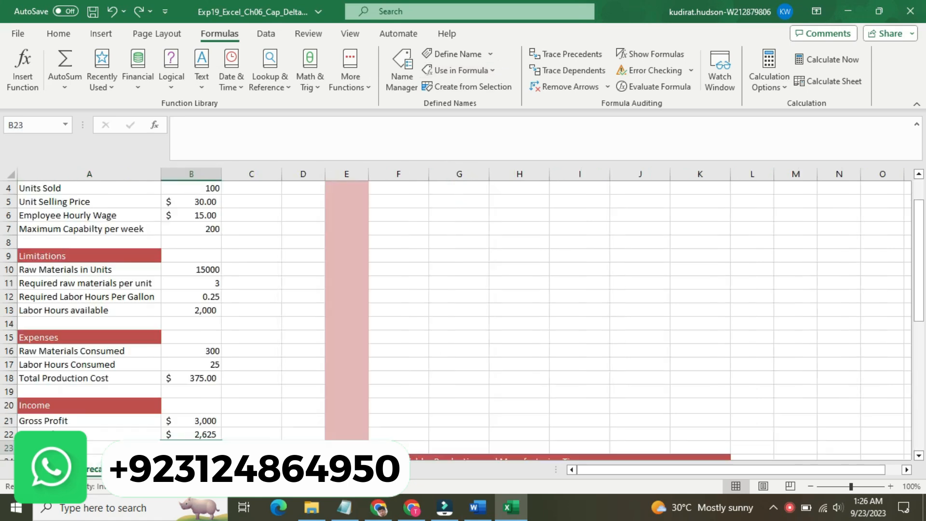
Copy the input labels and values in A4:B7 of the Forecast worksheet.
drag(921, 297, 920, 277)
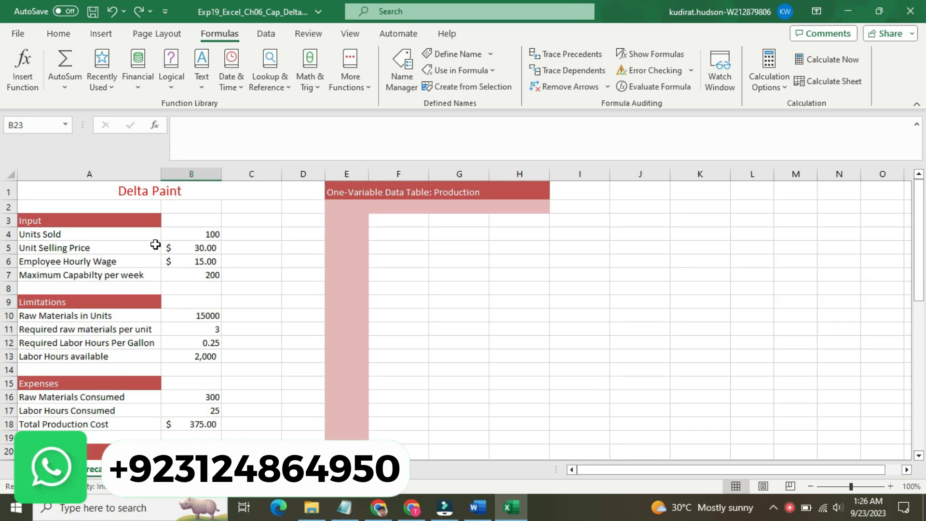
click(89, 231)
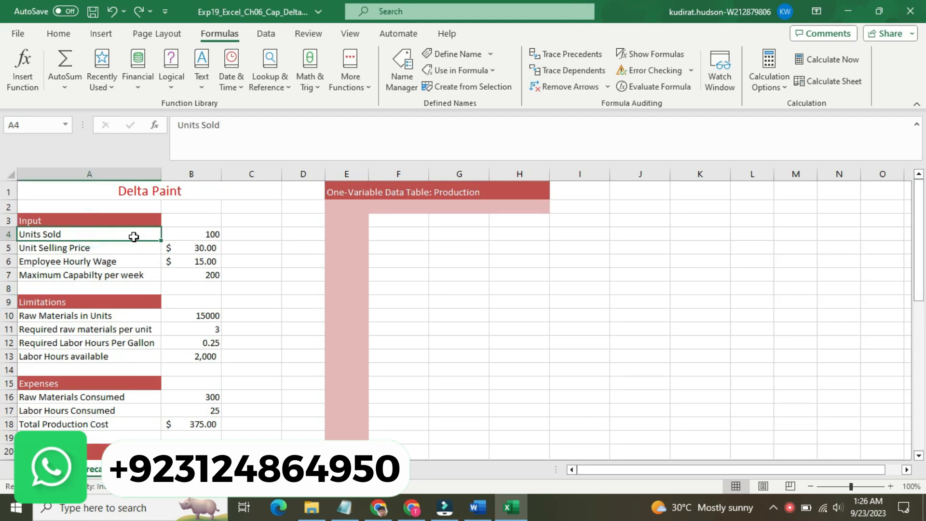
drag(134, 237, 207, 276)
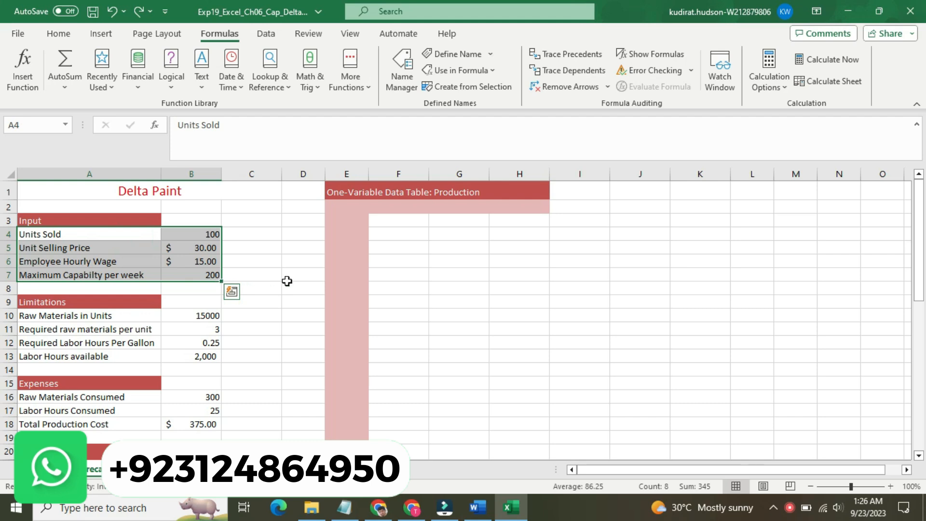
key(ctrl+c)
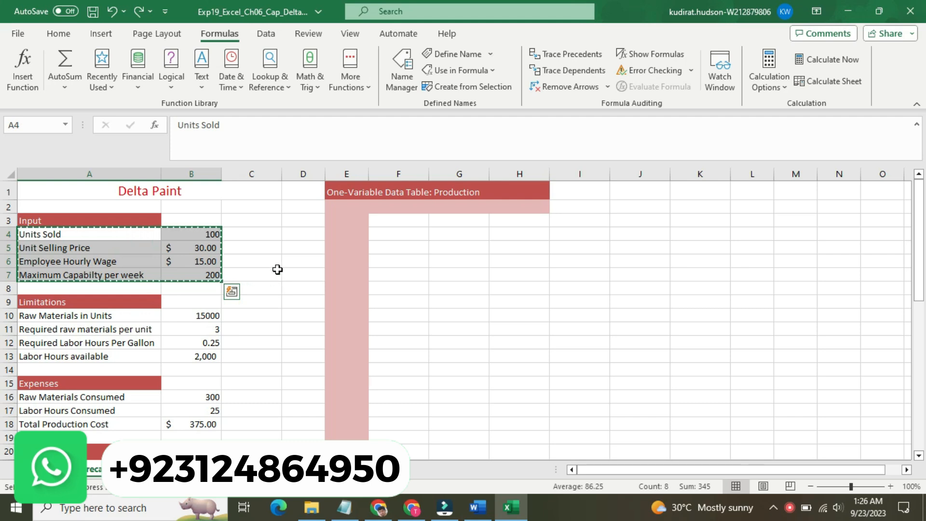
Undo the last entry in cell B22 of the Forecast worksheet.
click(275, 270)
key(ctrl+z)
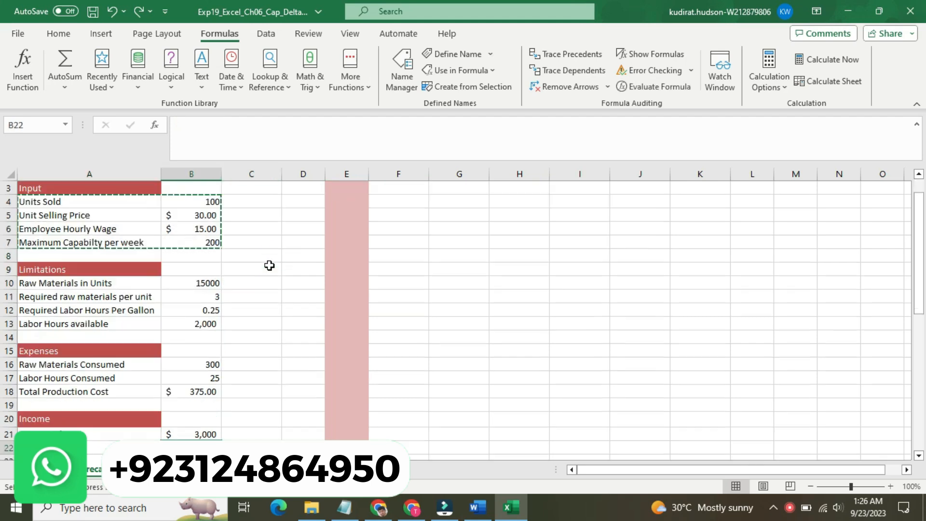
drag(918, 294, 918, 279)
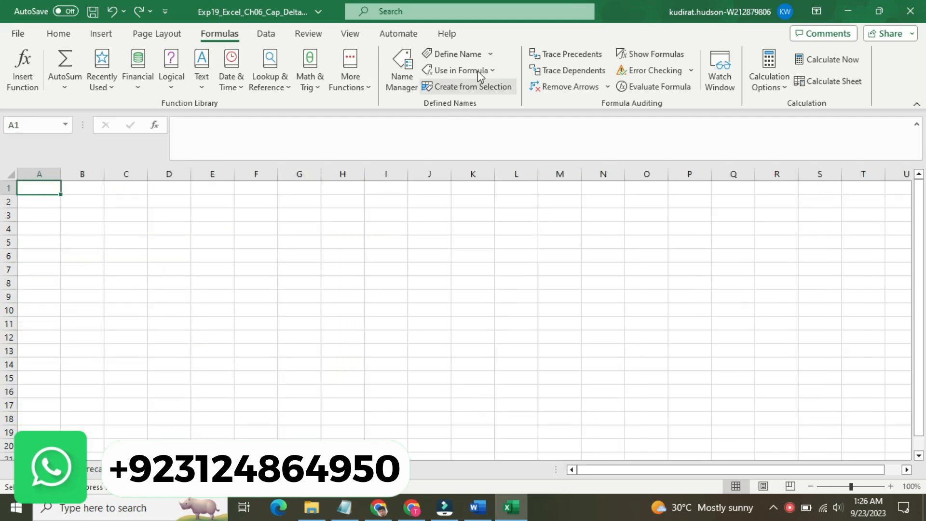
Insert the defined name Hourly_Wages2021 into cell A1 of the new worksheet, and check the Step 5 instruction in Word.
click(494, 70)
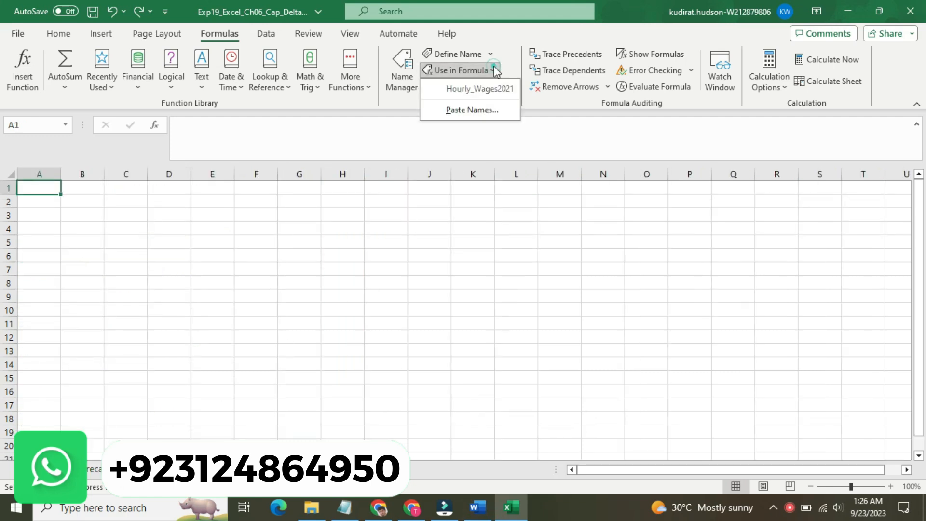
click(483, 108)
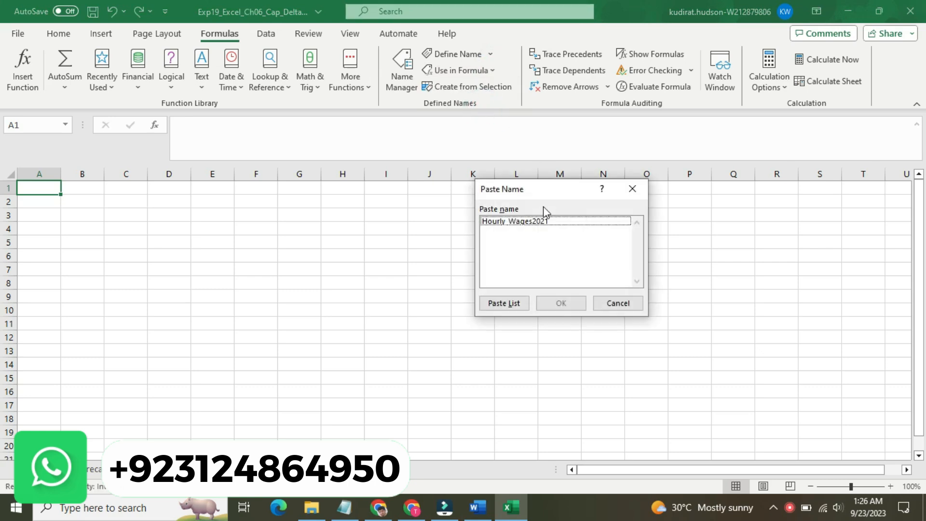
click(570, 224)
double_click(570, 225)
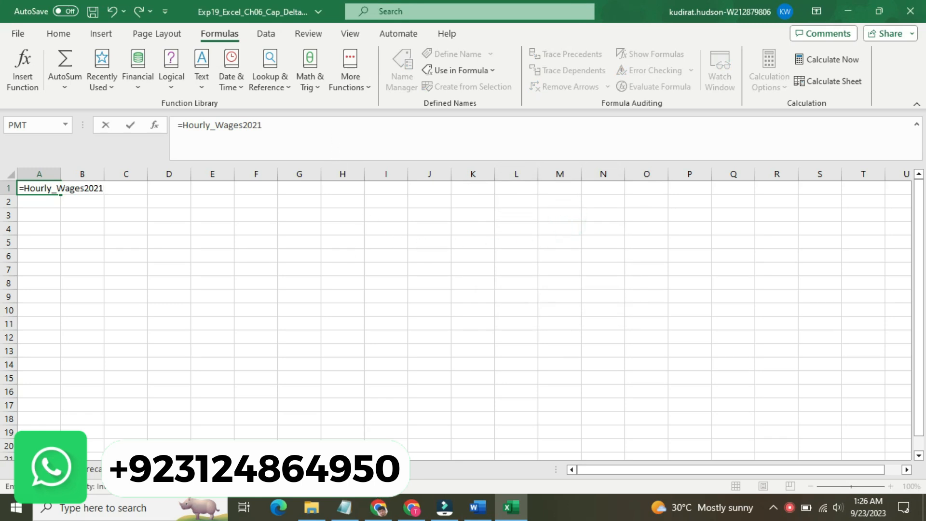
click(475, 505)
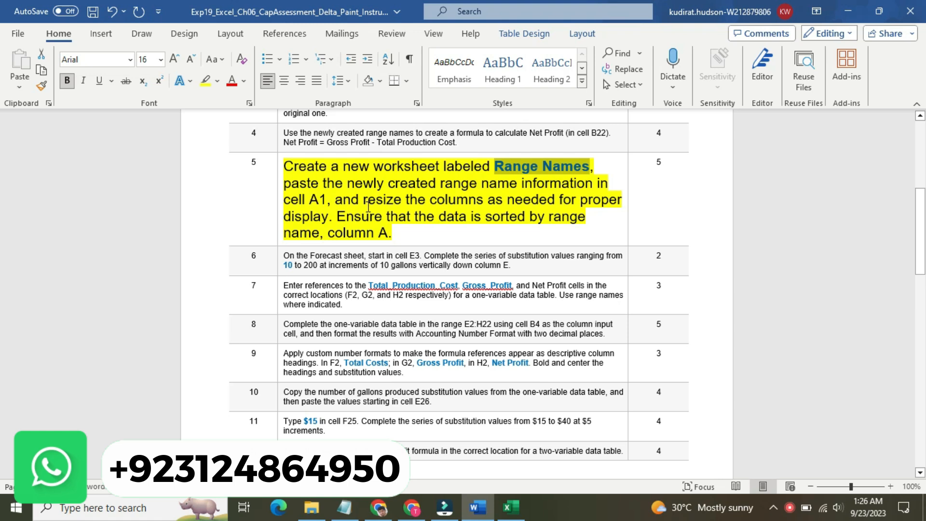
click(504, 503)
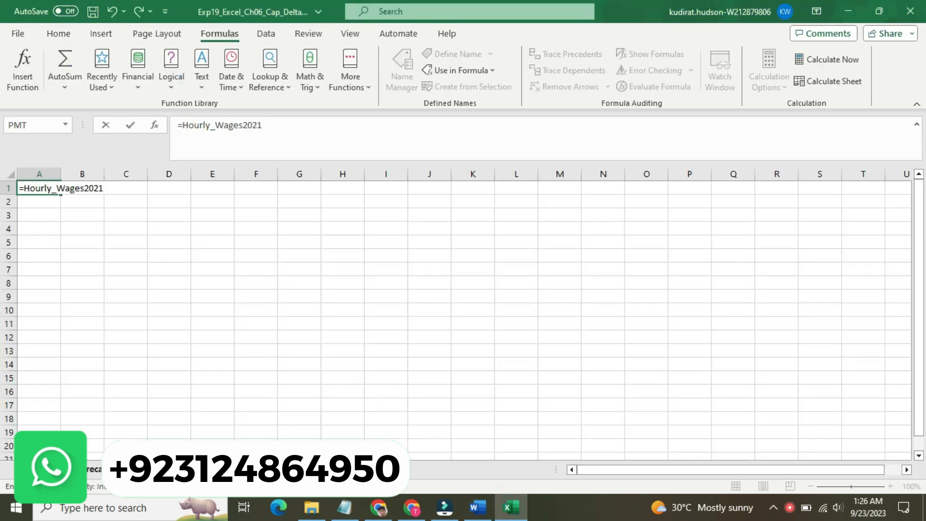
click(92, 470)
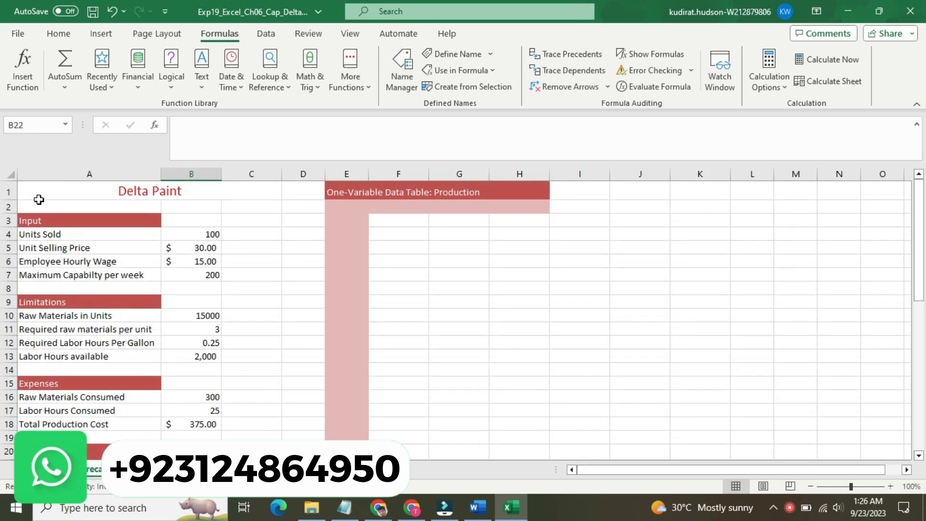
Copy A4:B6 from the Forecast worksheet and try inserting the defined name Hourly_Wages2021 on the new worksheet again.
drag(30, 234, 184, 254)
key(ctrl+c)
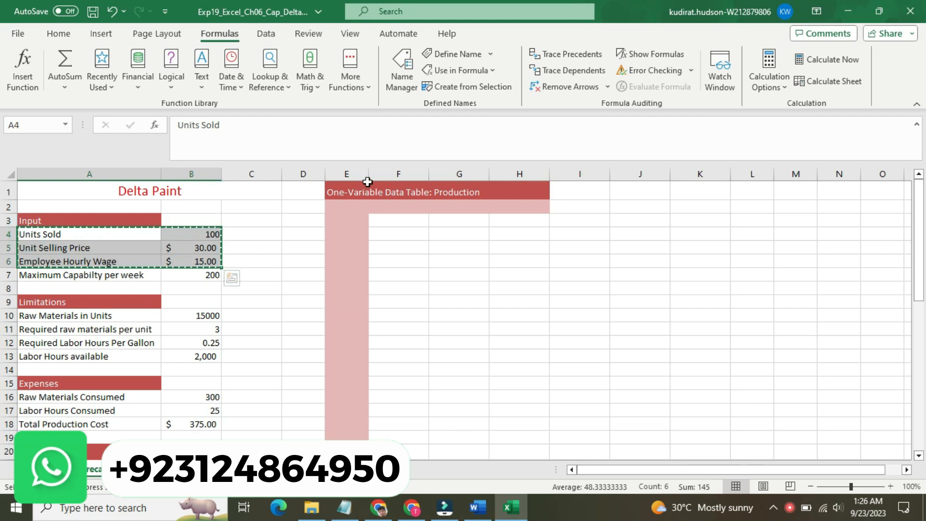
click(153, 469)
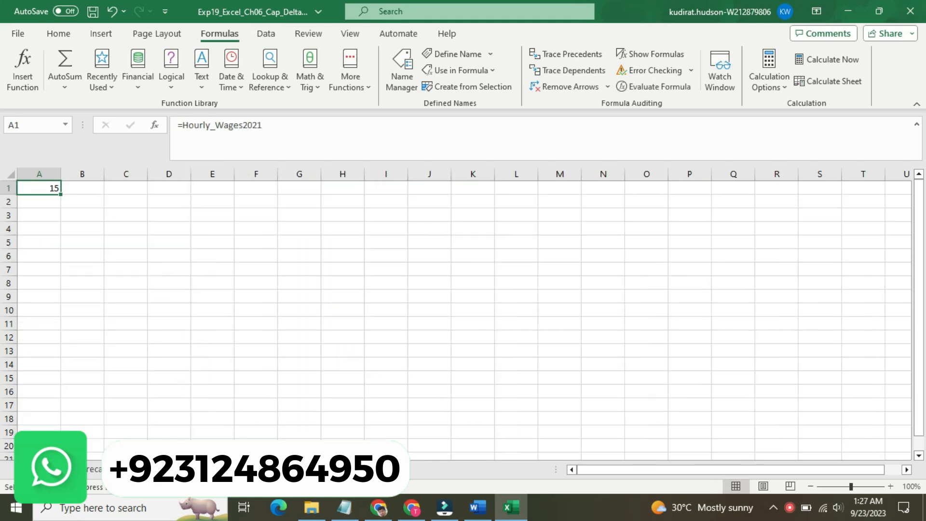
click(492, 71)
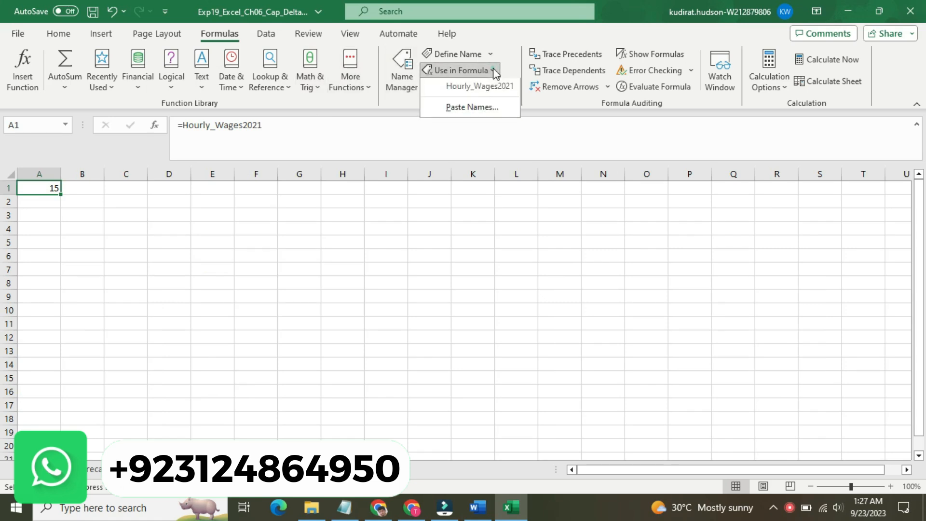
click(485, 109)
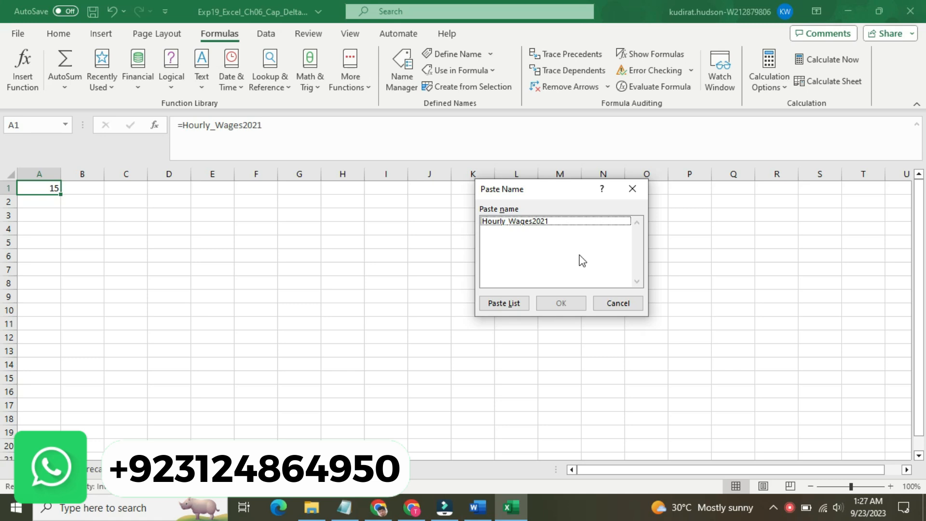
click(568, 222)
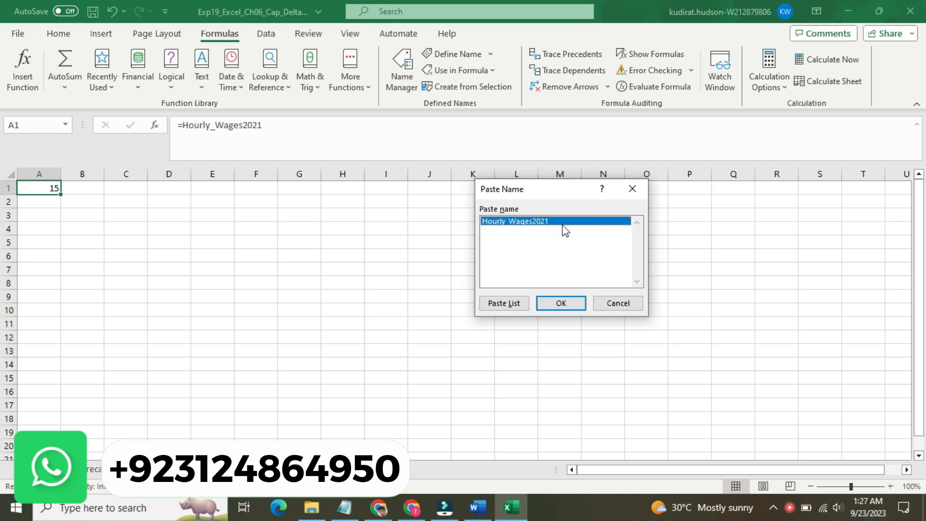
click(557, 223)
double_click(551, 225)
double_click(551, 224)
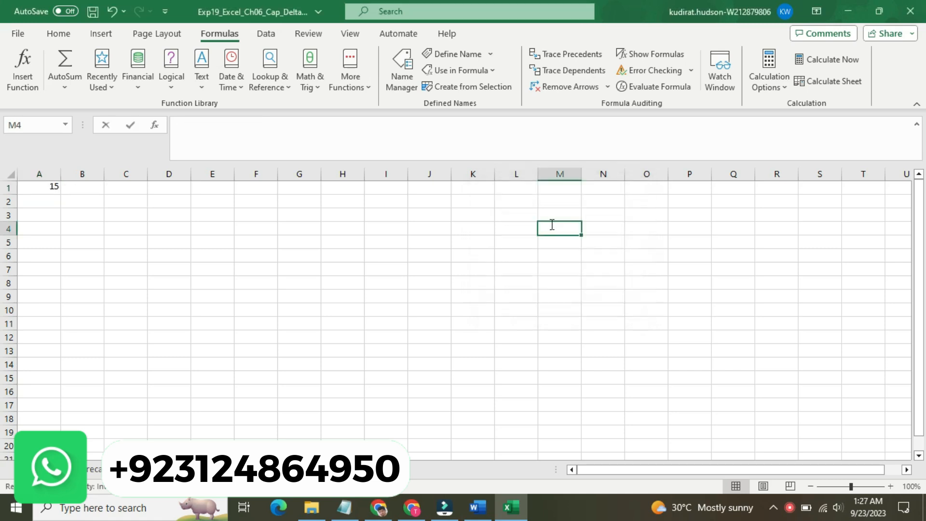
click(284, 139)
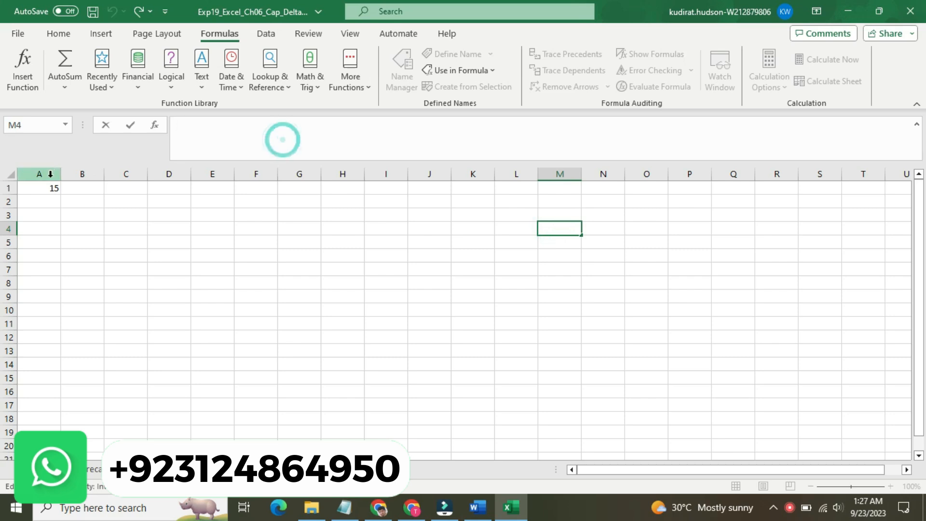
Clear the name formula from cell A1 of the new worksheet.
click(48, 191)
click(48, 191)
key(BackSpace)
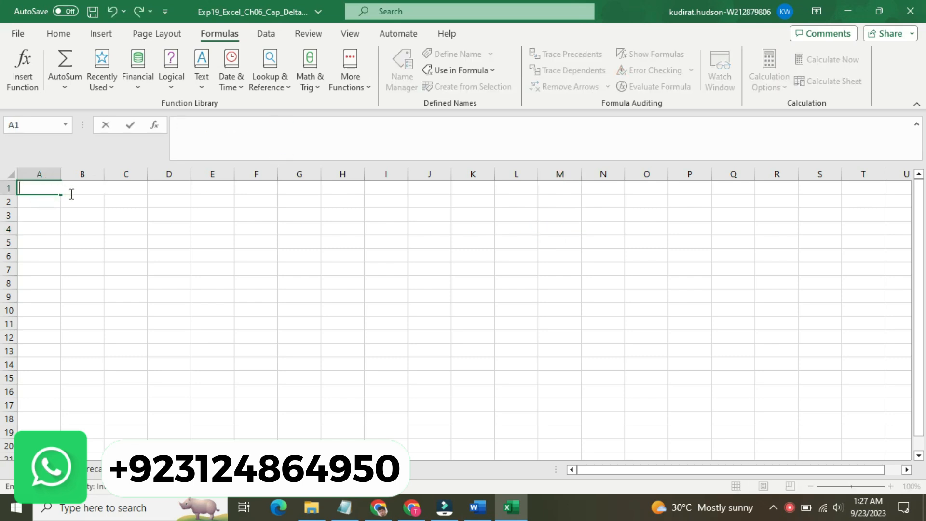
click(112, 207)
click(55, 188)
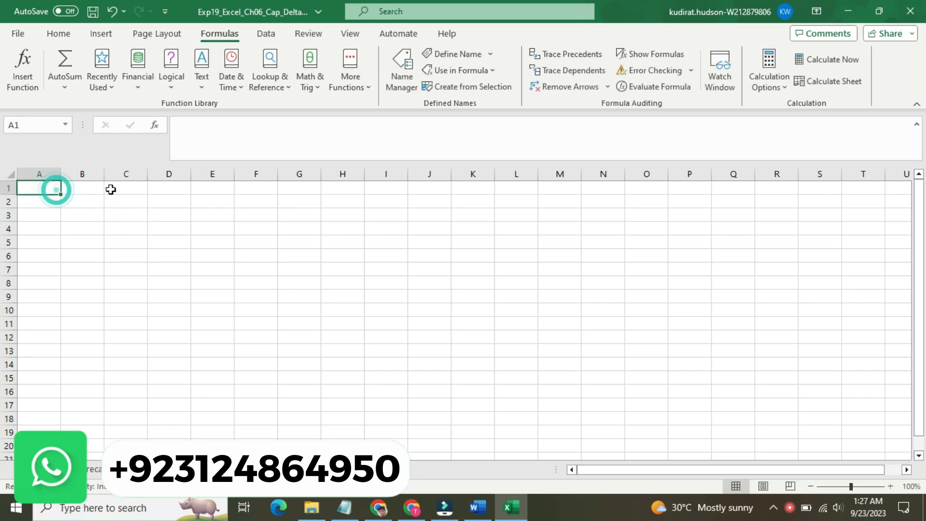
click(242, 140)
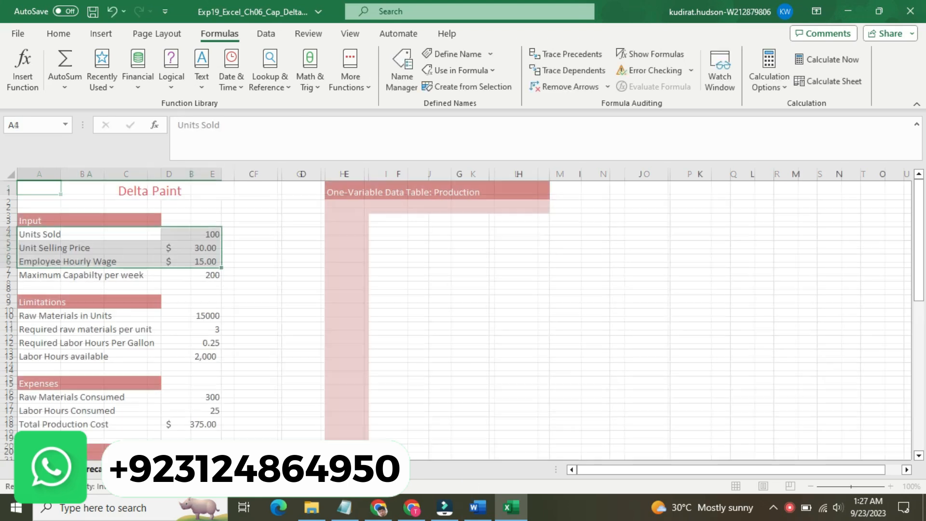
Copy the labels and values in A4:B6 of the Forecast worksheet and paste them into the new worksheet at cell A1.
drag(73, 234, 193, 261)
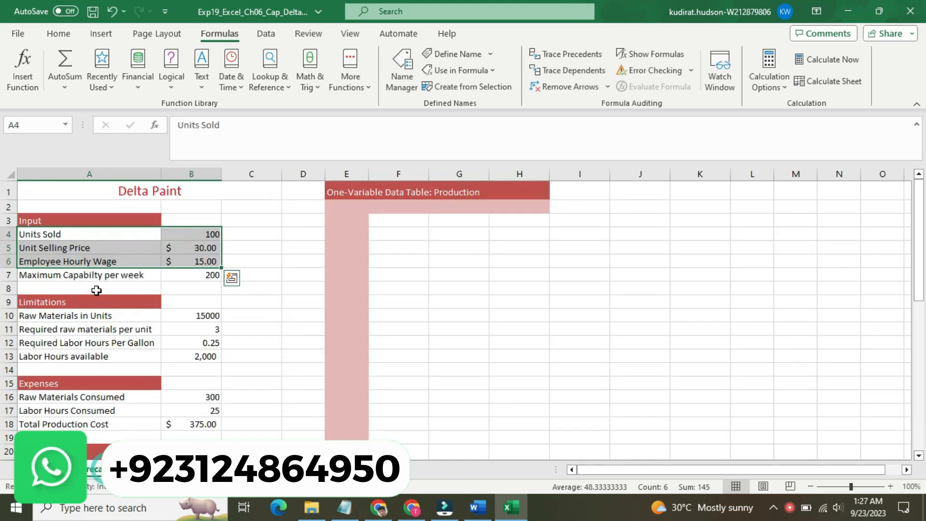
key(ctrl+c)
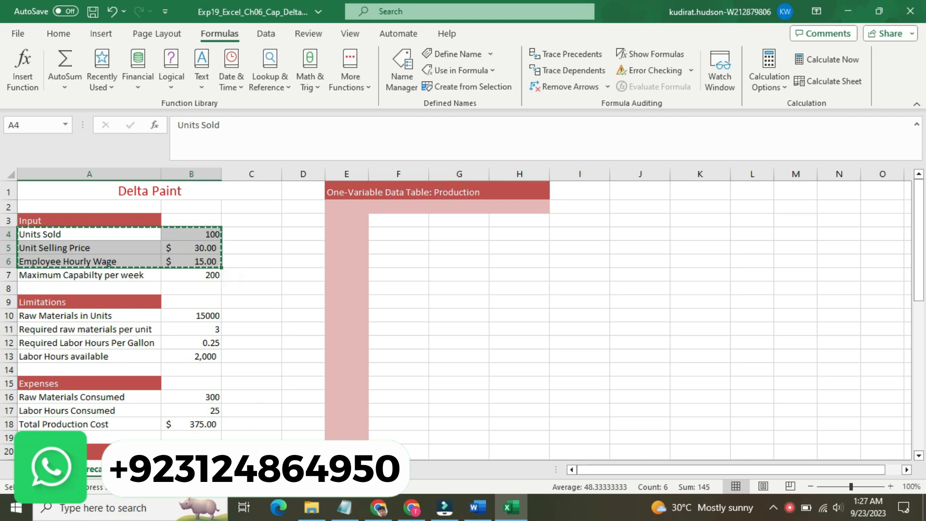
click(151, 469)
key(ctrl+v)
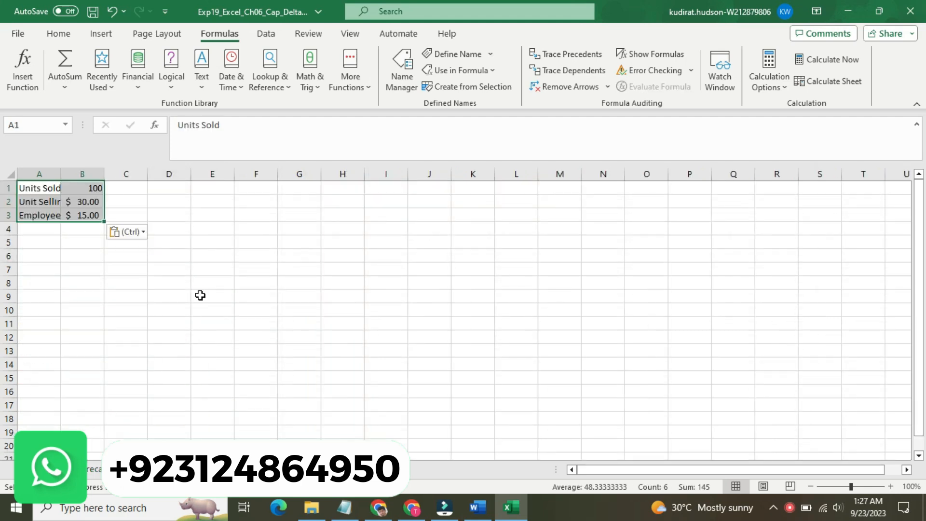
Autofit the width of column A to the pasted labels.
click(252, 246)
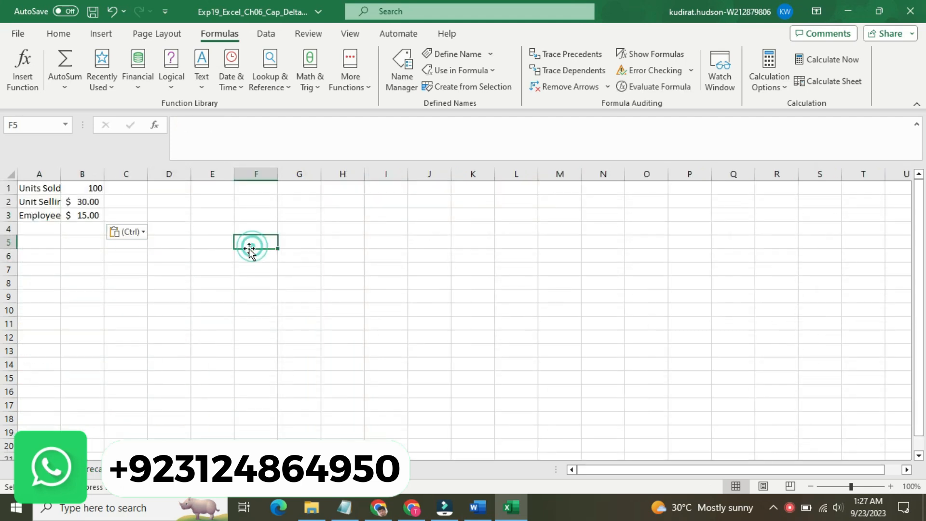
click(56, 175)
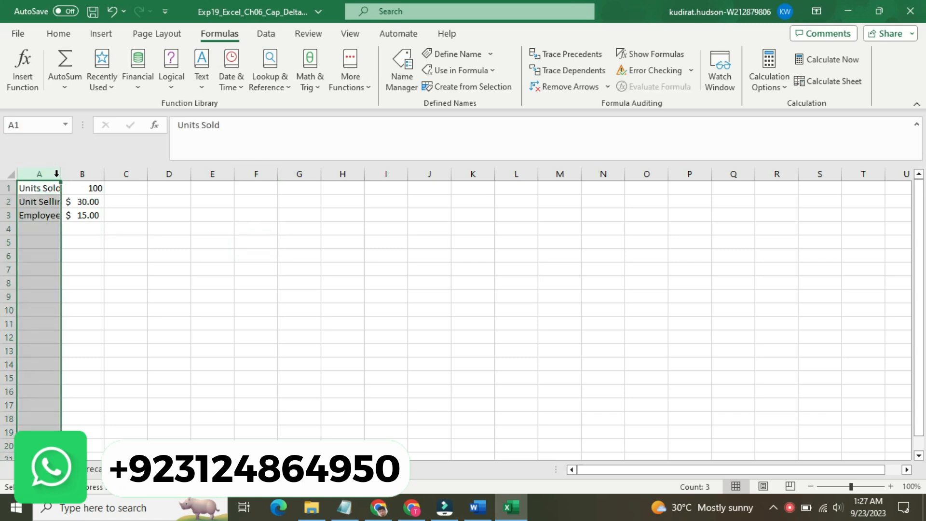
double_click(60, 174)
click(408, 344)
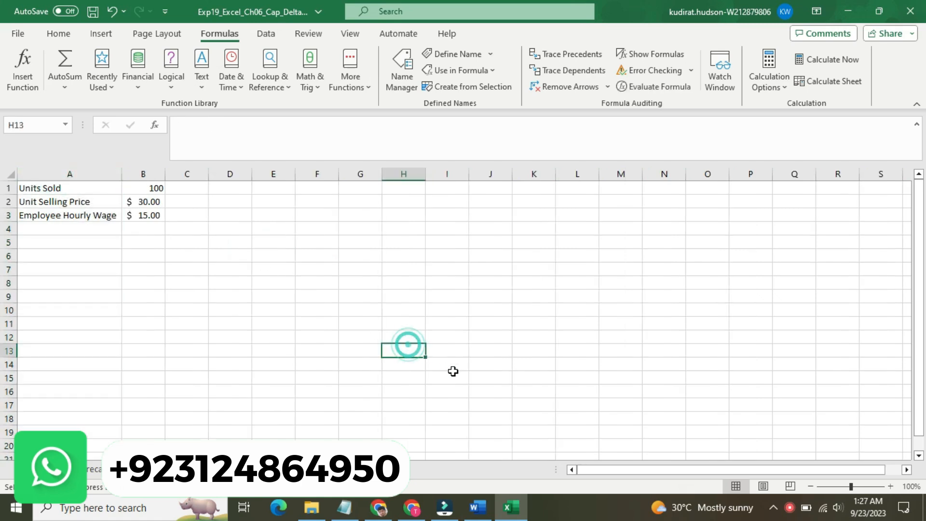
Switch to the Word instructions, reset the Step 5 instruction text to font size 9 and remove its highlight.
click(475, 506)
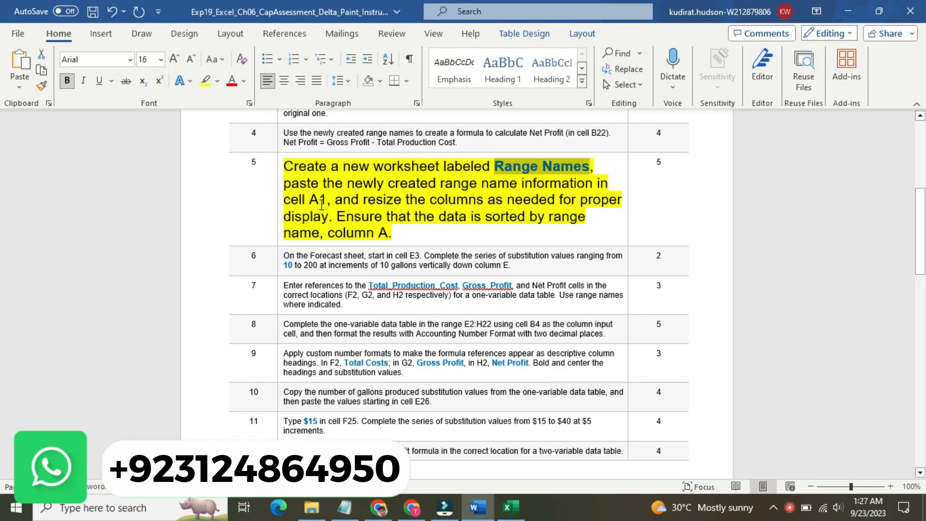
click(282, 190)
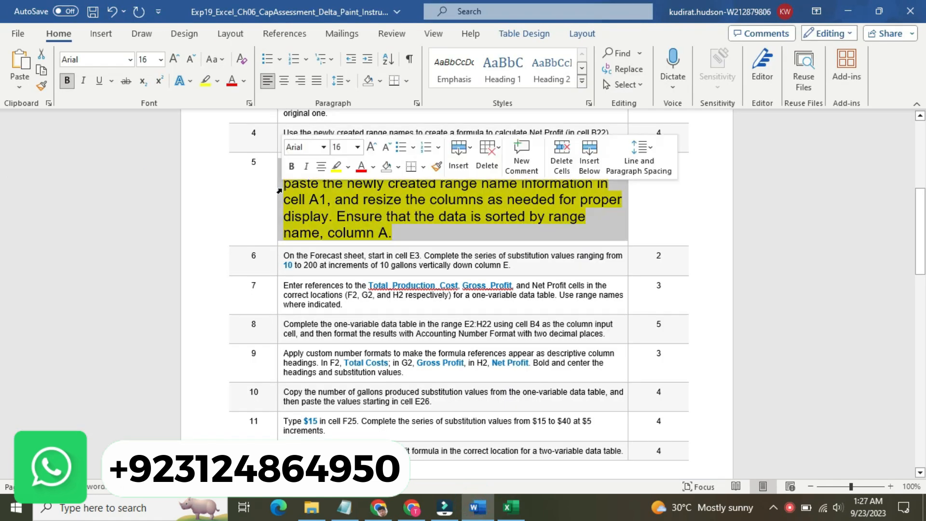
click(357, 150)
click(349, 181)
click(347, 166)
click(361, 252)
Enlarge the Step 6 instruction text to font size 16 and highlight it in yellow, and select the words Forecast sheet.
click(279, 207)
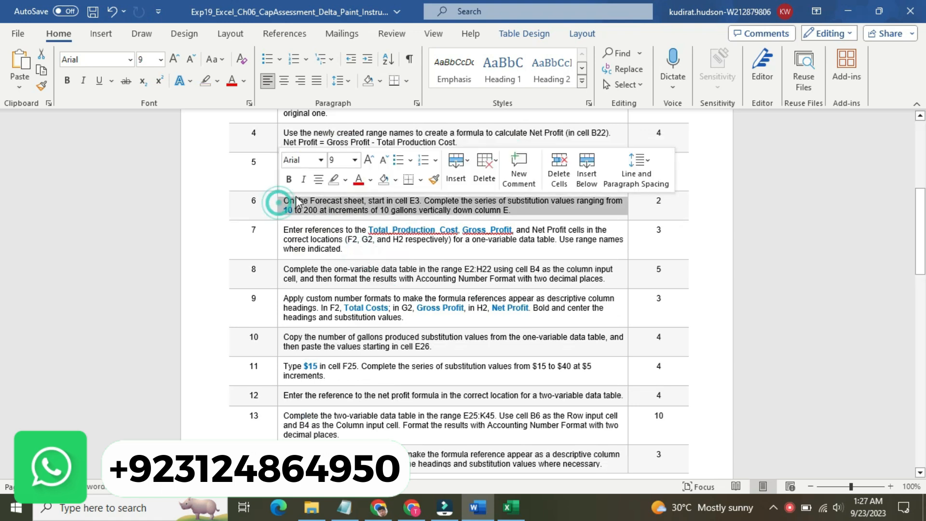
click(354, 160)
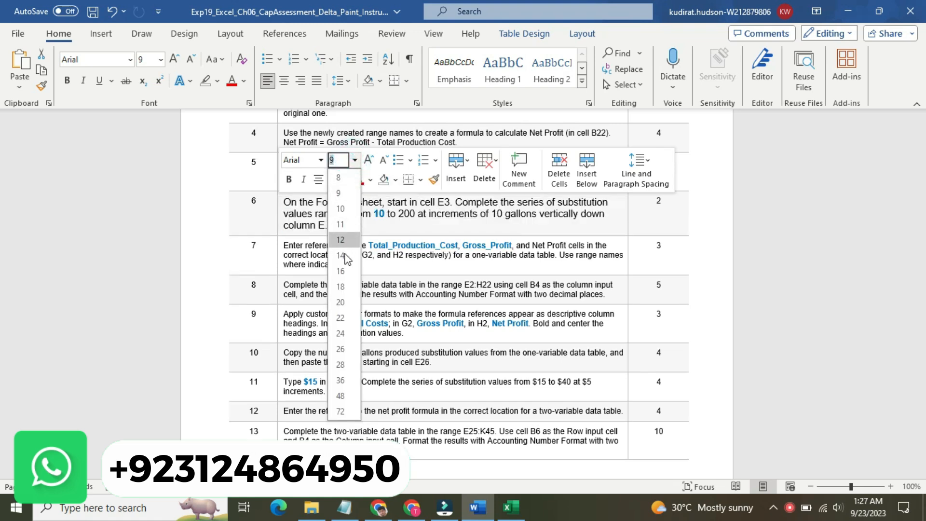
click(343, 271)
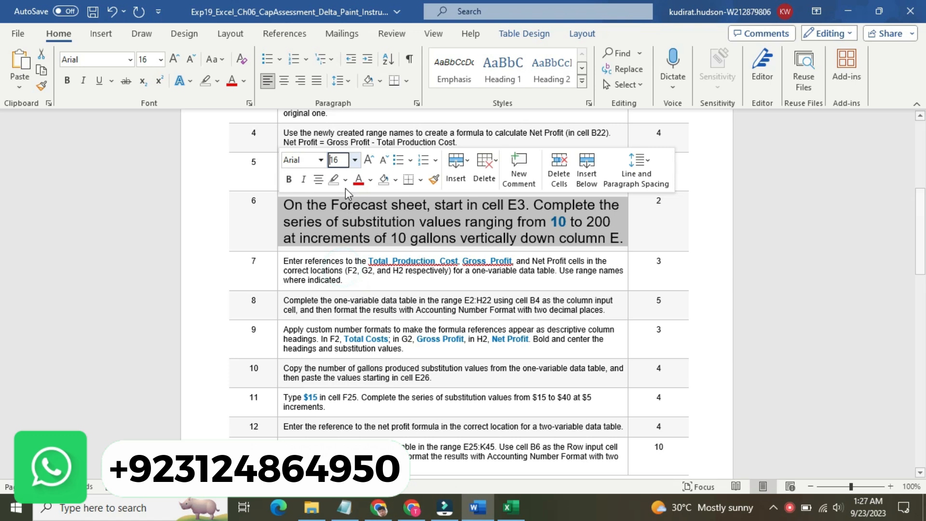
click(346, 180)
click(340, 200)
click(305, 205)
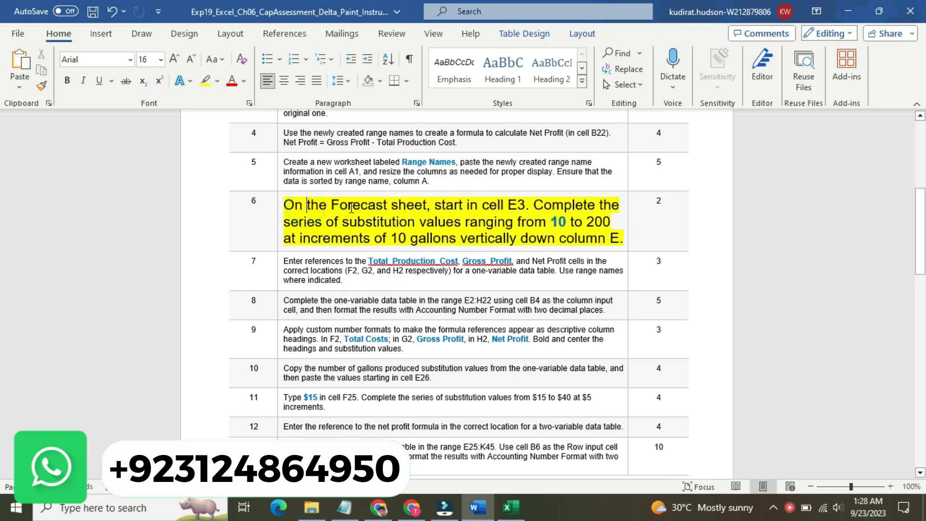
double_click(351, 208)
drag(351, 207, 426, 207)
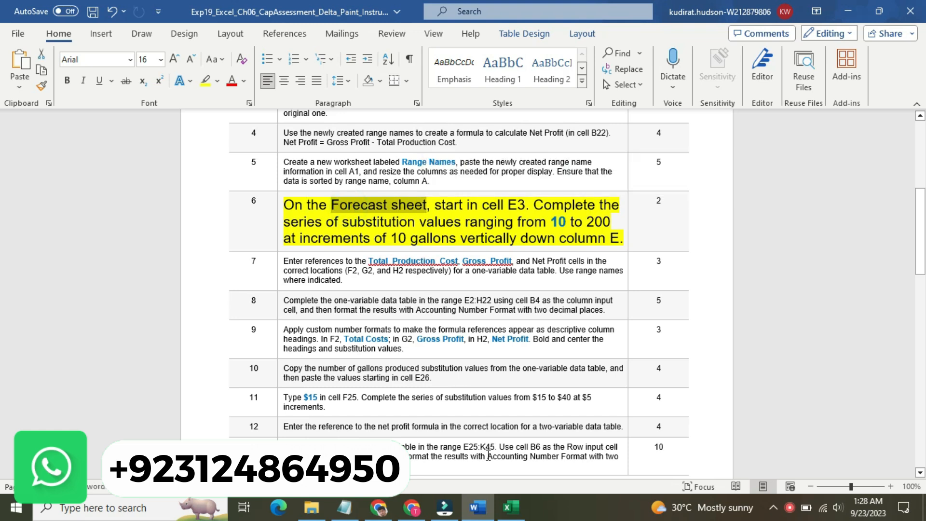
Switch to the Excel workbook, open the Forecast worksheet and select cell E3 as Step 6 of the Word instructions directs.
click(510, 506)
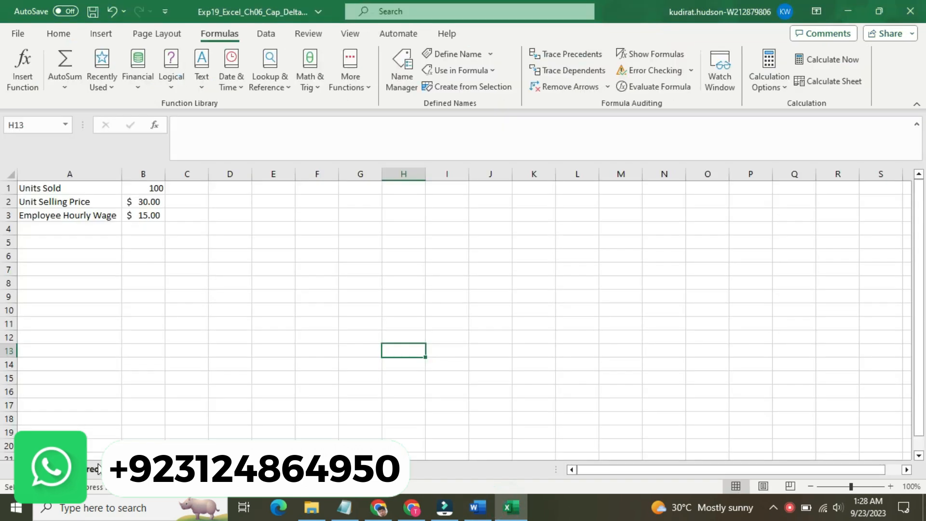
click(95, 468)
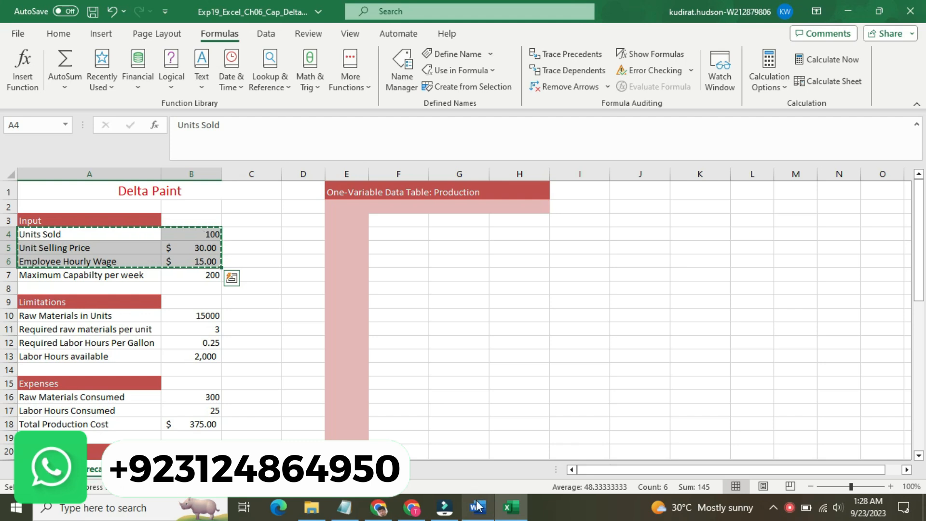
click(320, 382)
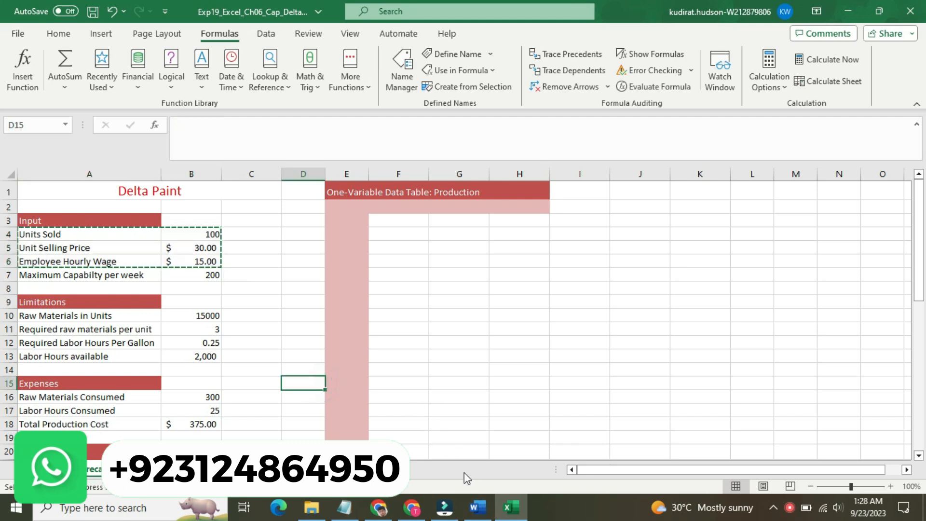
click(477, 507)
drag(435, 207, 526, 207)
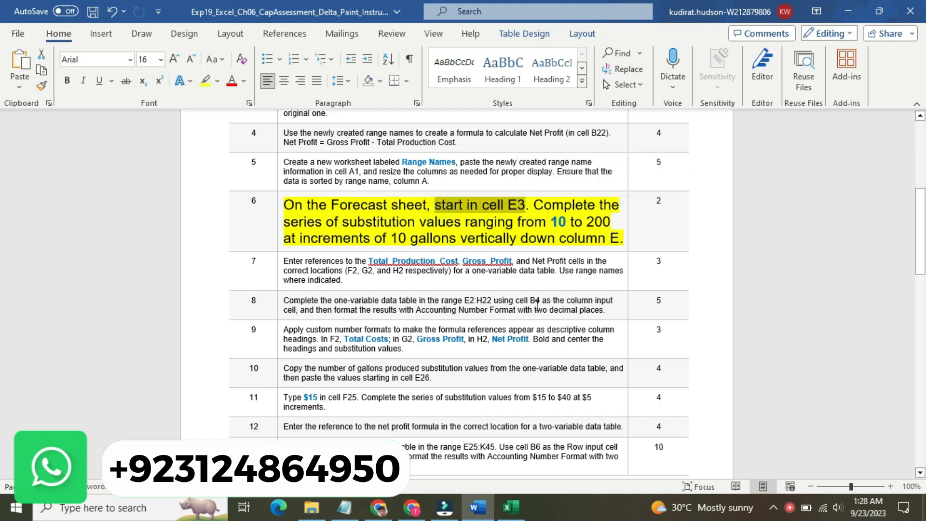
click(511, 507)
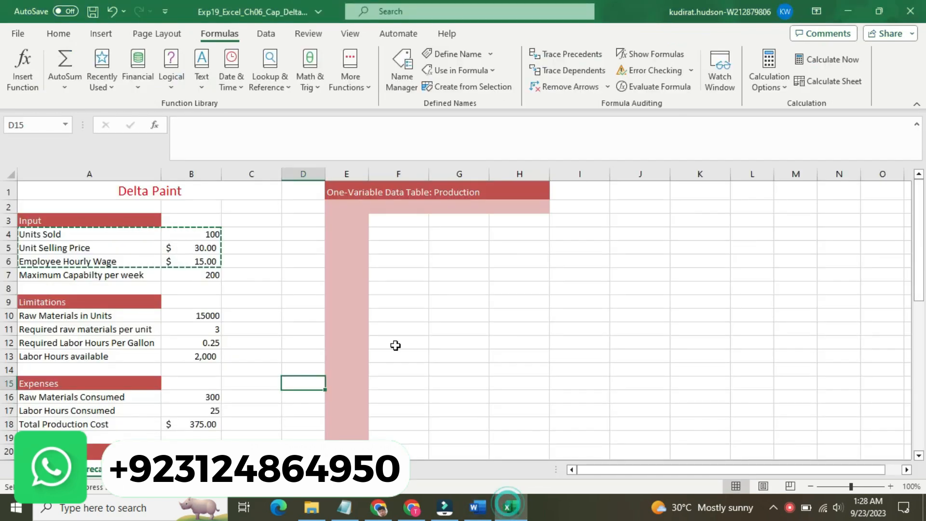
click(345, 221)
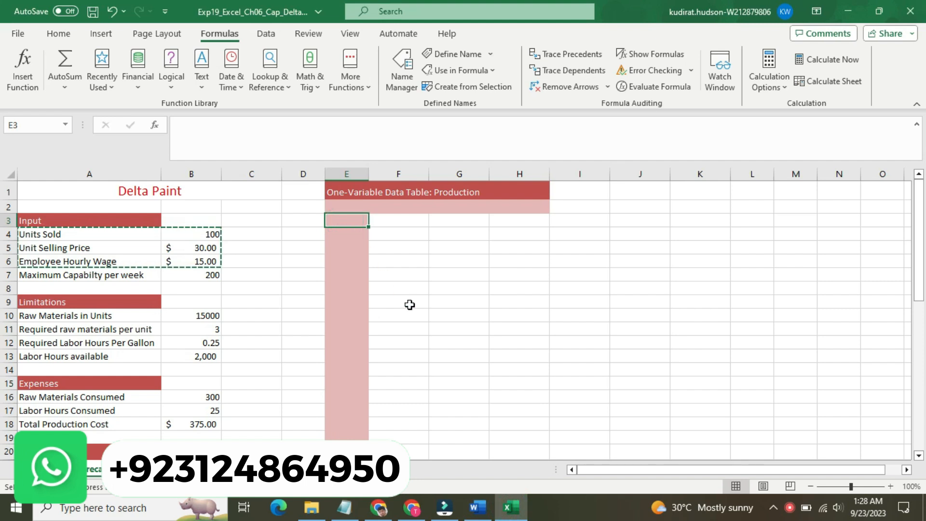
Read the rest of Step 6 in the Word instructions and enter 10 in cell E3 of the Forecast worksheet.
click(477, 507)
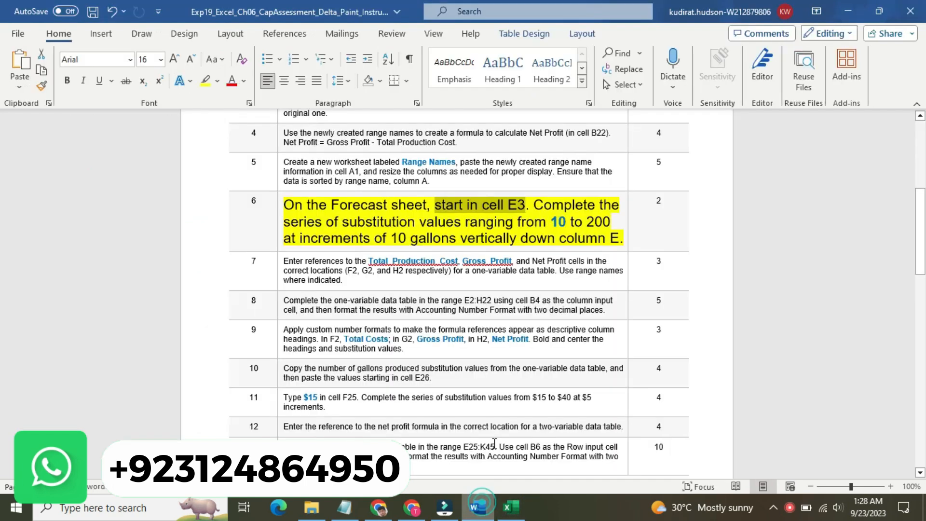
drag(534, 206, 614, 240)
click(614, 240)
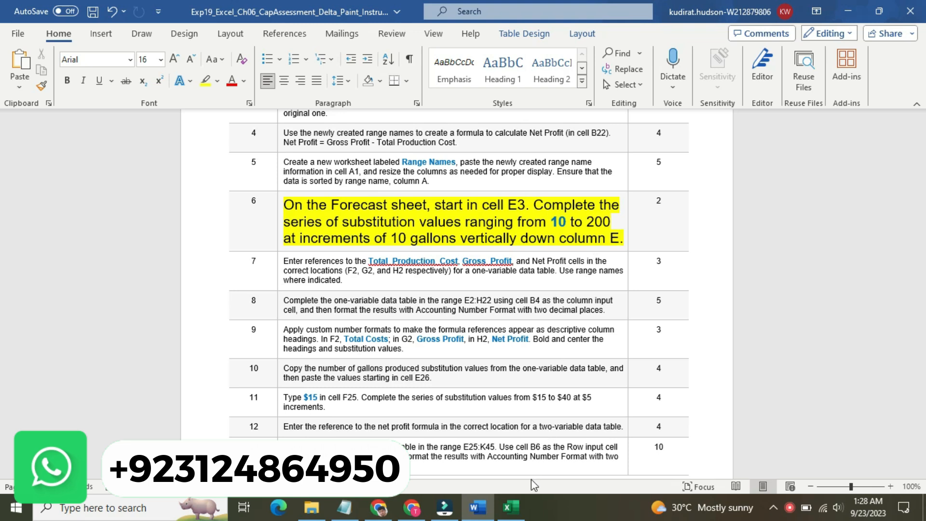
click(510, 510)
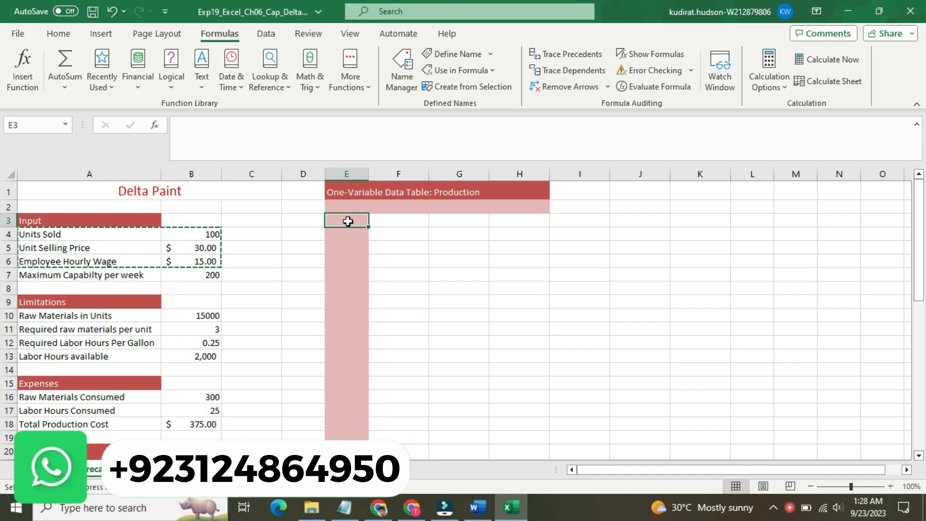
text(10)
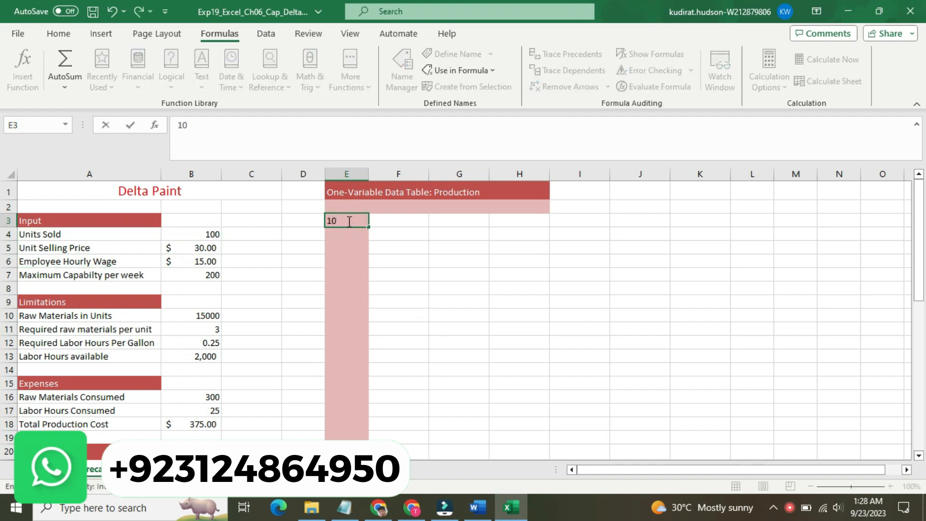
key(Return)
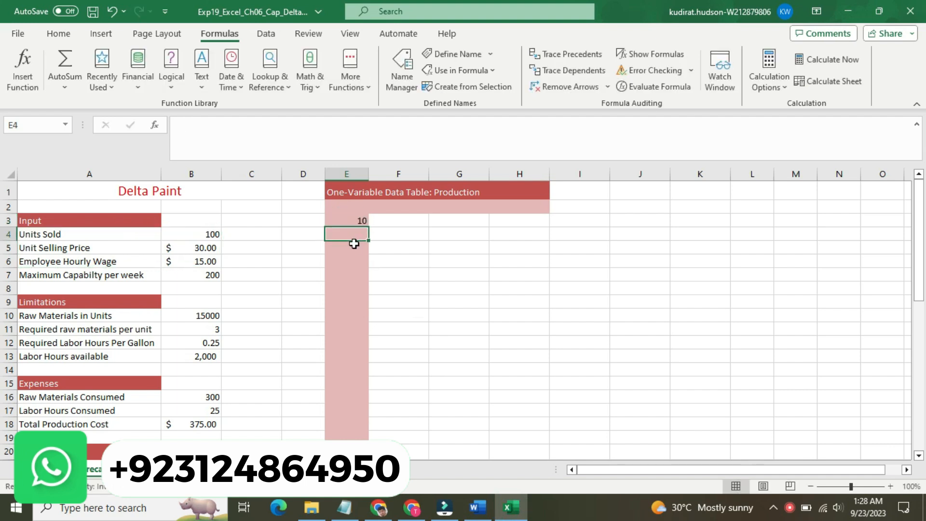
Fill a linear series down column E from cell E3 with a step value of 10 and a stop value of 200.
click(352, 221)
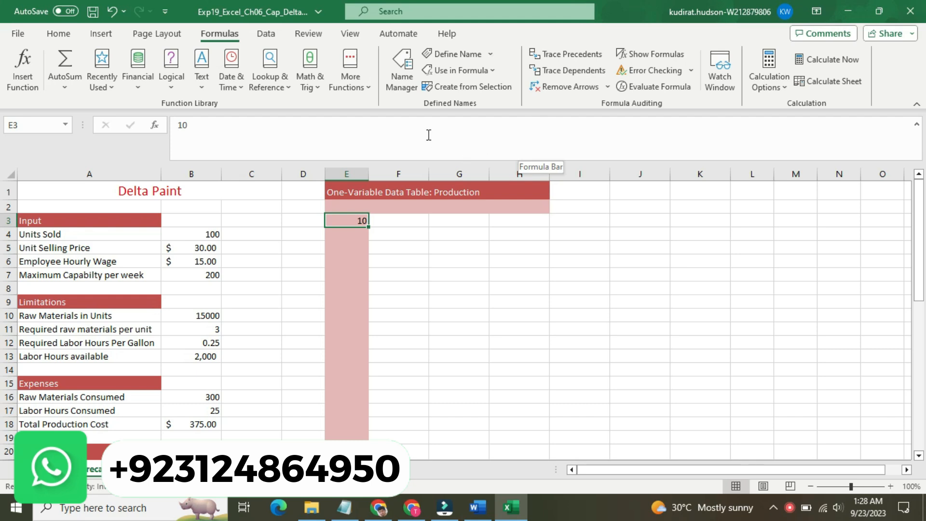
click(491, 54)
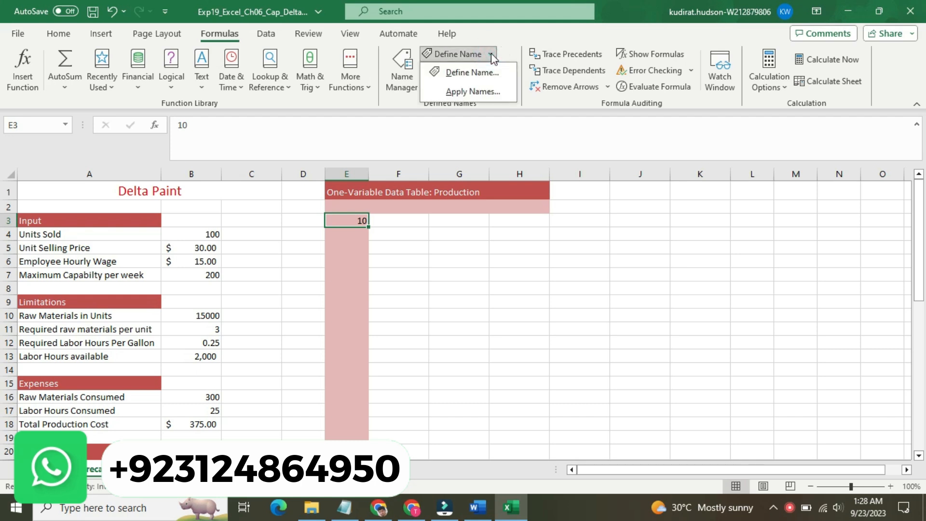
click(491, 55)
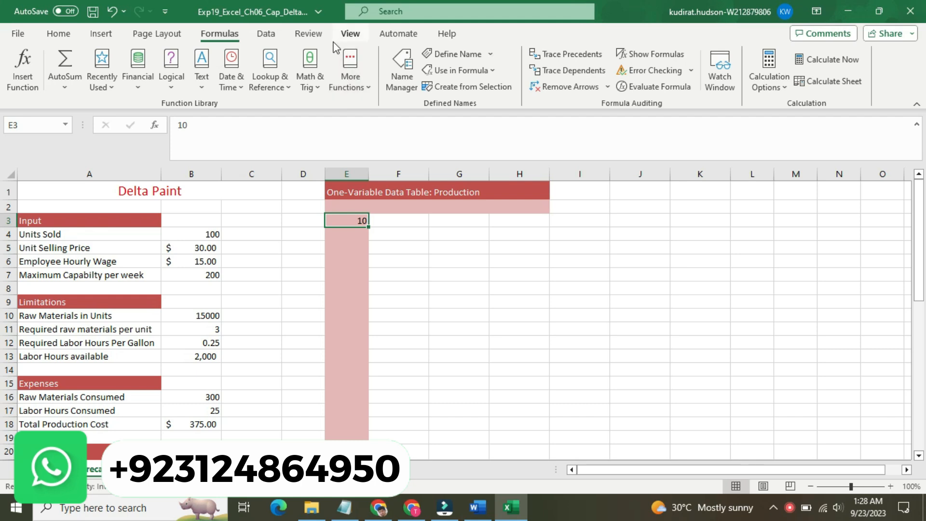
click(58, 34)
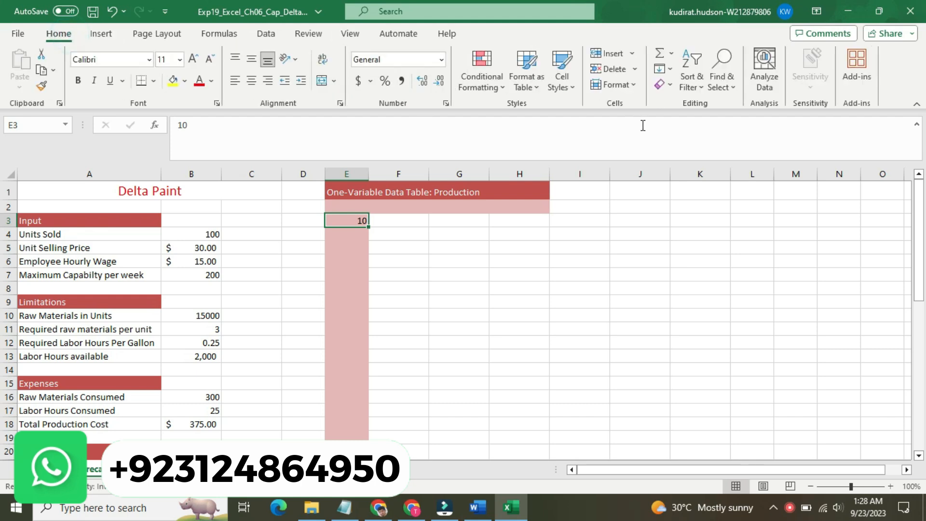
click(671, 70)
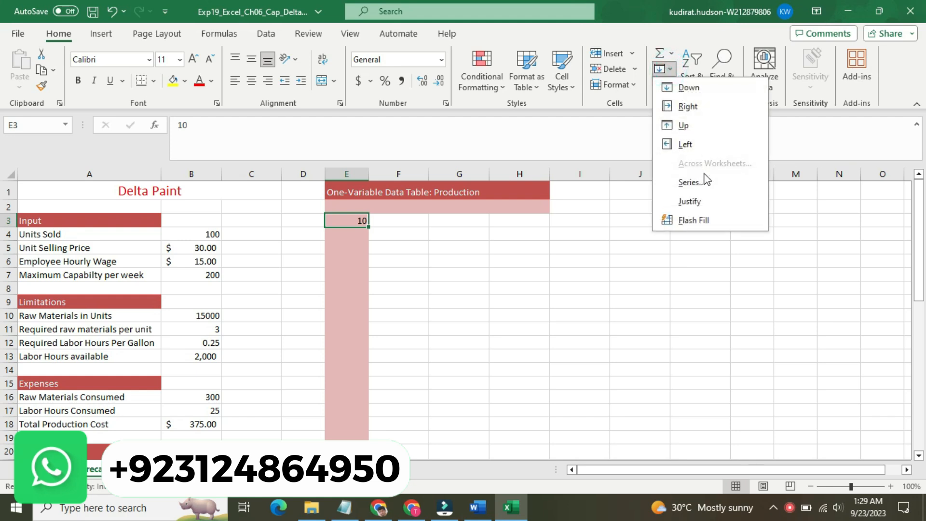
click(703, 187)
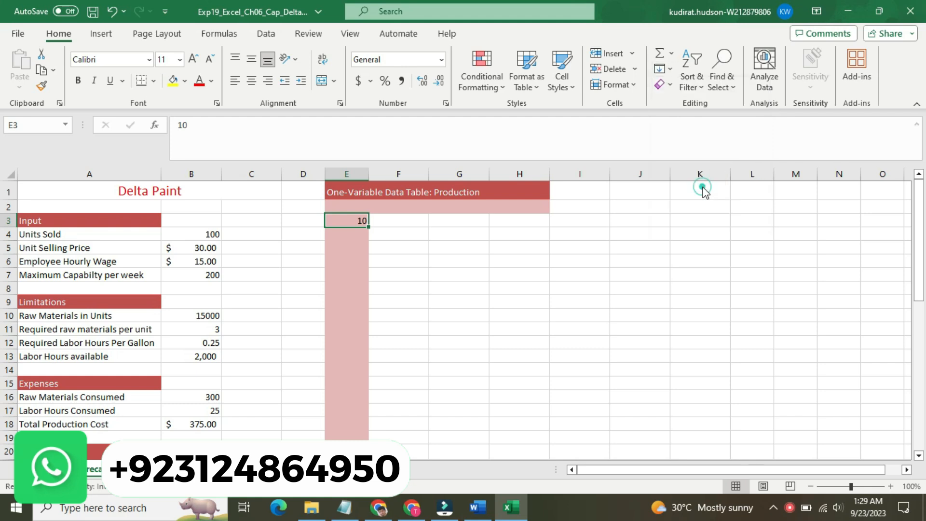
click(483, 229)
click(532, 291)
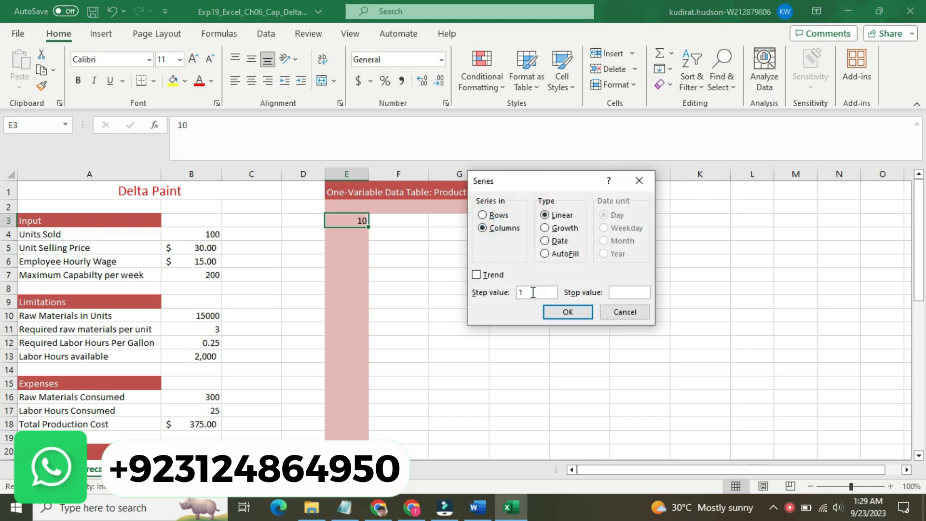
click(620, 292)
click(568, 312)
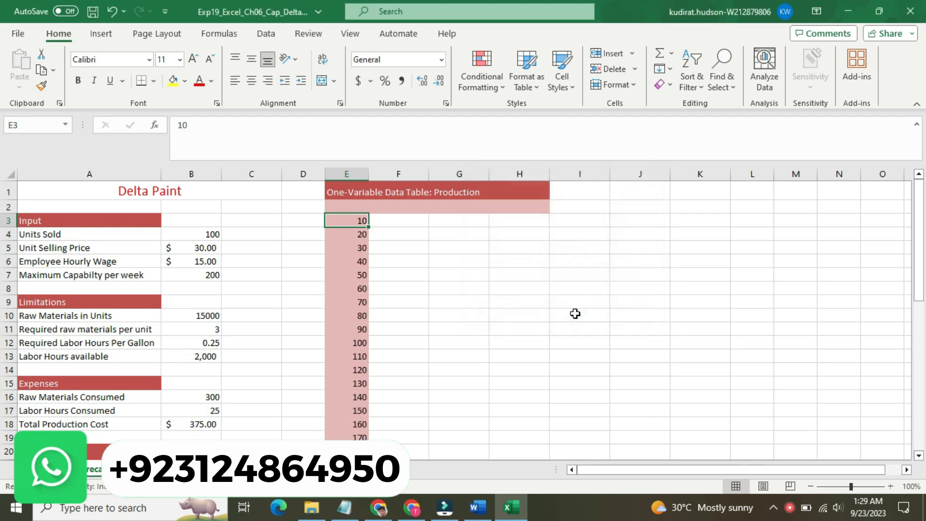
mouse_move(918, 241)
mouse_down()
mouse_move(921, 330)
mouse_move(921, 244)
mouse_up()
click(708, 270)
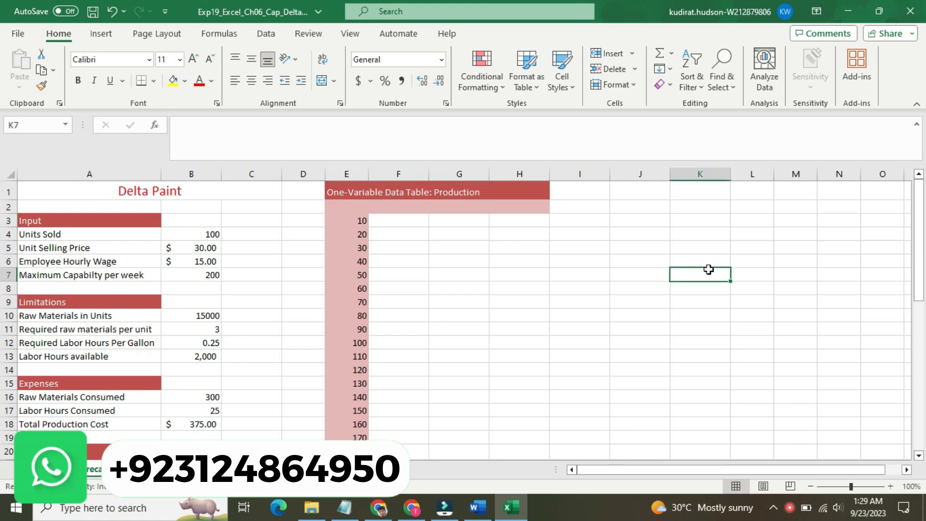
Switch to the Word instructions, reset the Step 6 instruction text to font size 9 and remove its highlight.
click(477, 508)
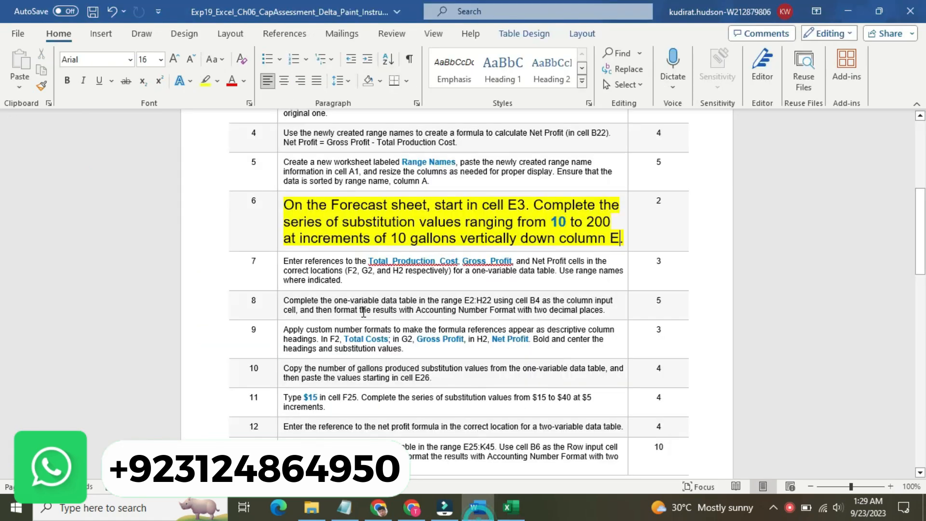
click(279, 224)
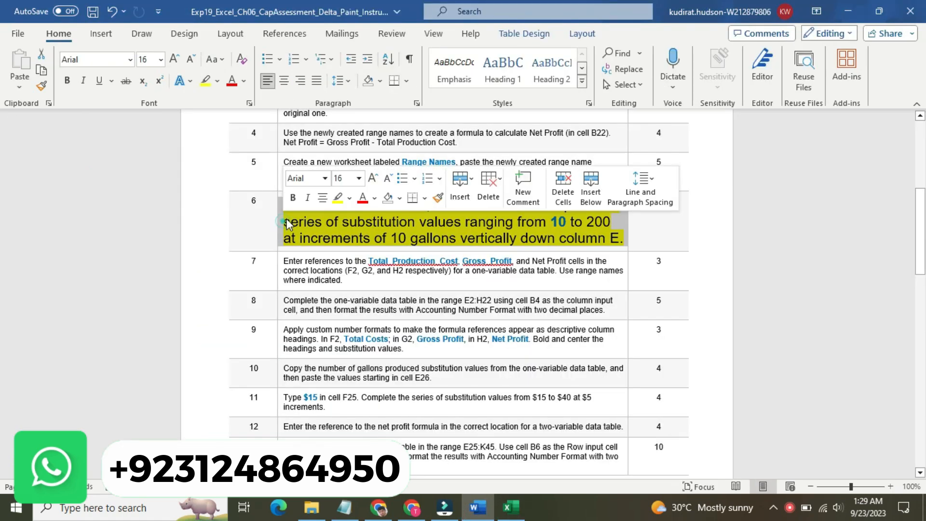
click(358, 178)
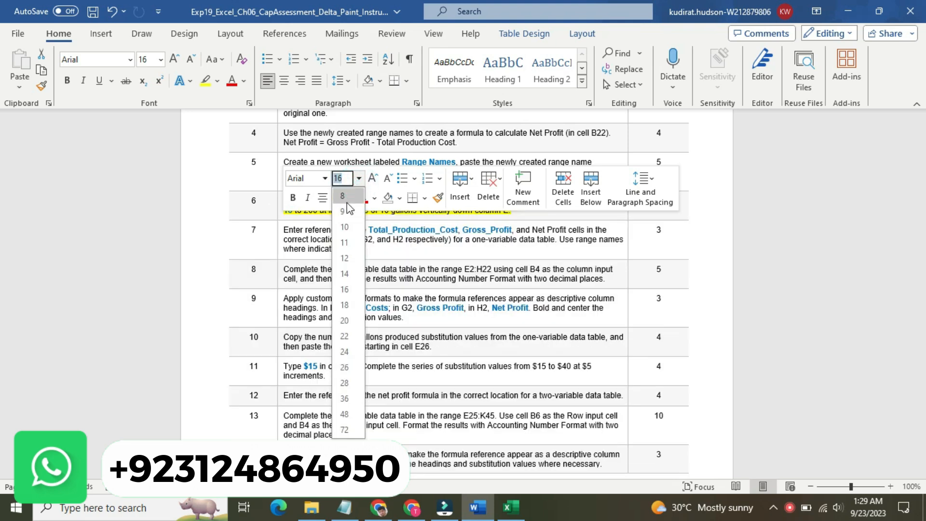
click(346, 211)
click(348, 208)
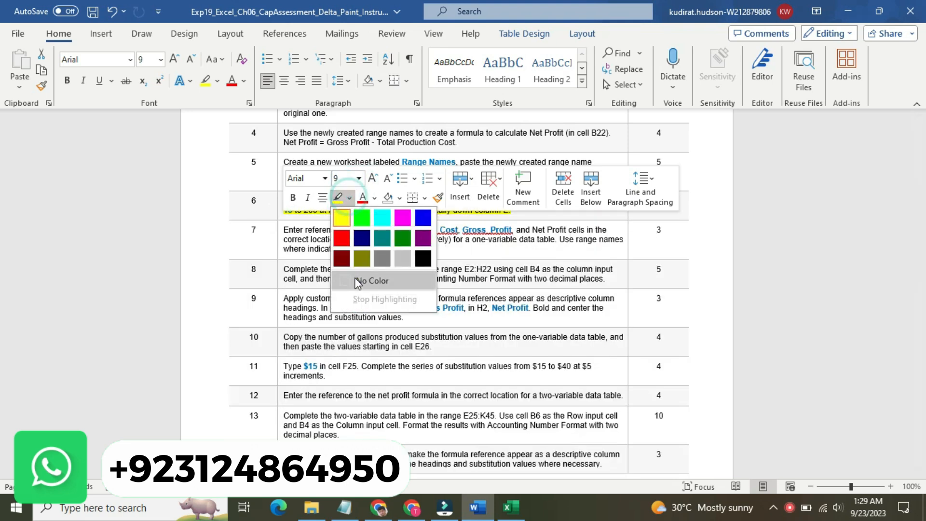
click(355, 279)
Enlarge the Step 7 instruction text to font size 16 and highlight it in yellow.
click(278, 240)
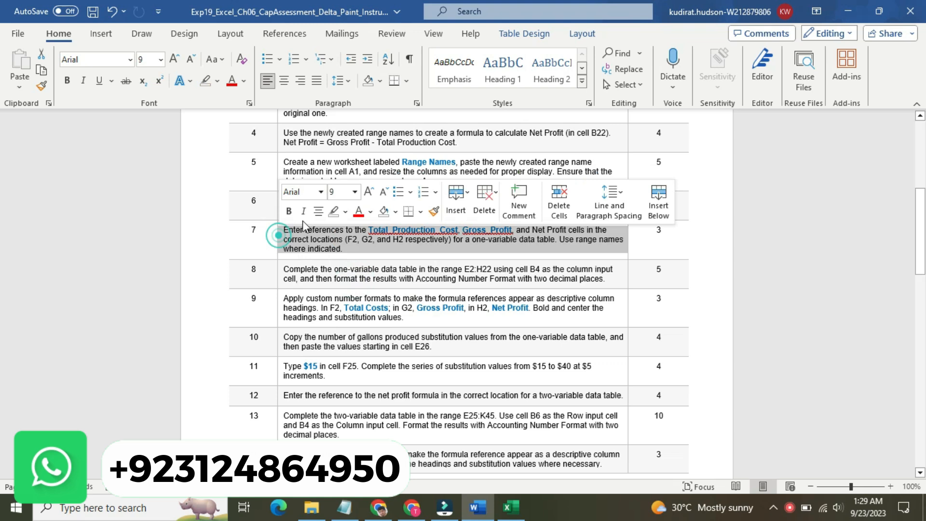
click(355, 191)
click(342, 303)
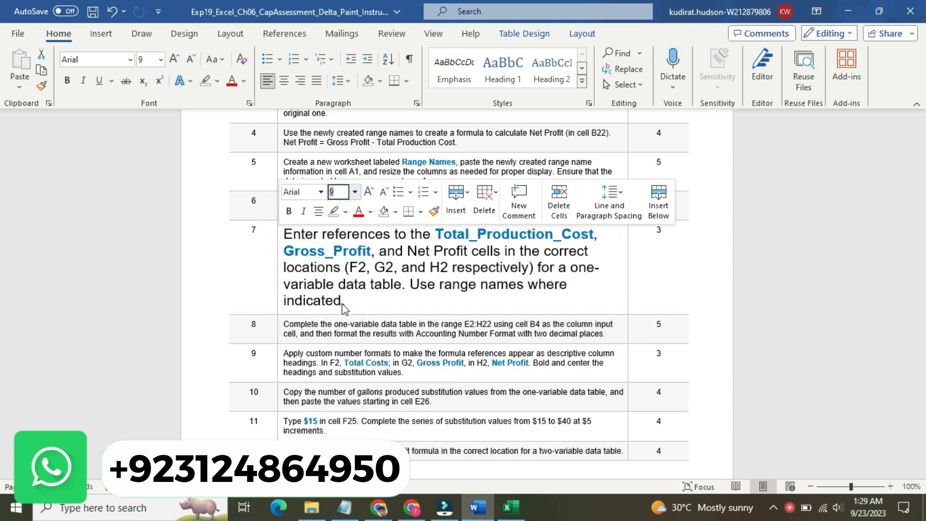
click(345, 211)
click(338, 232)
click(343, 251)
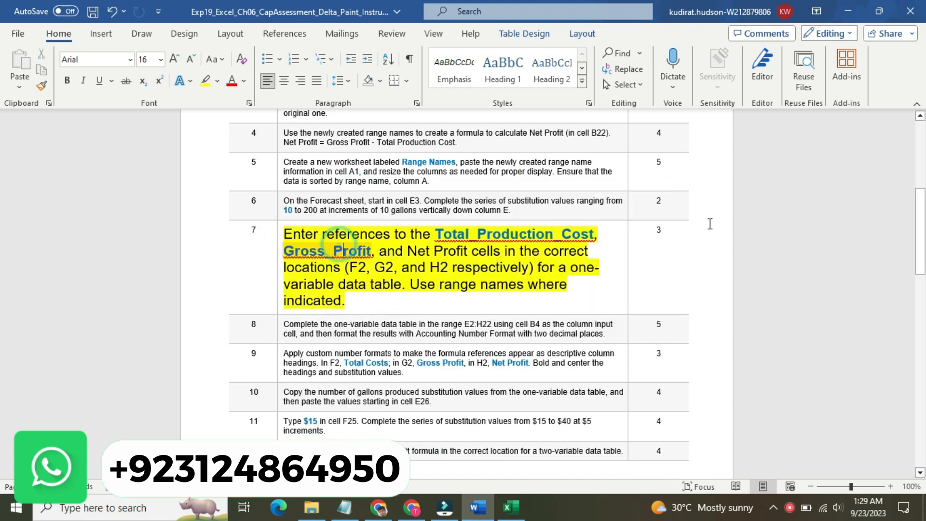
Copy the name Total_Production_Cost from the Step 7 instruction text.
drag(922, 226, 921, 238)
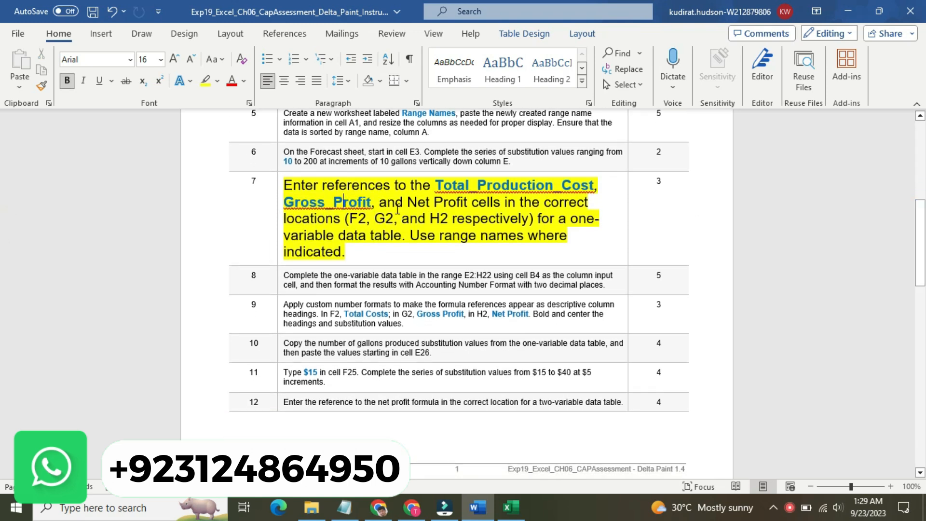
click(444, 183)
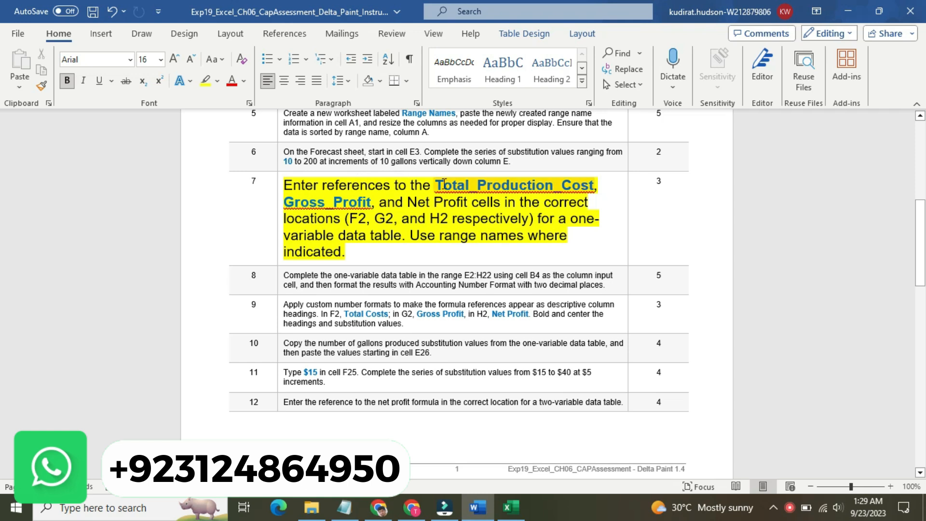
drag(436, 184, 585, 183)
key(ctrl+c)
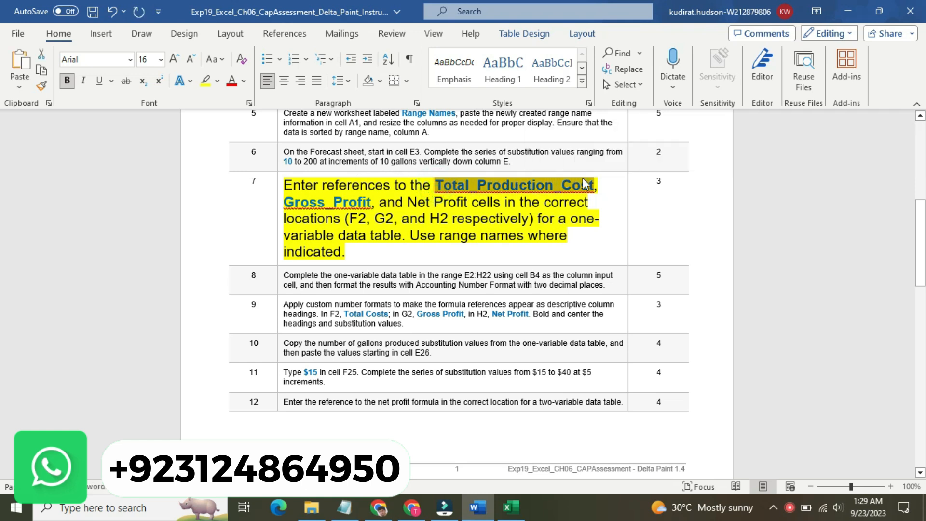
click(548, 233)
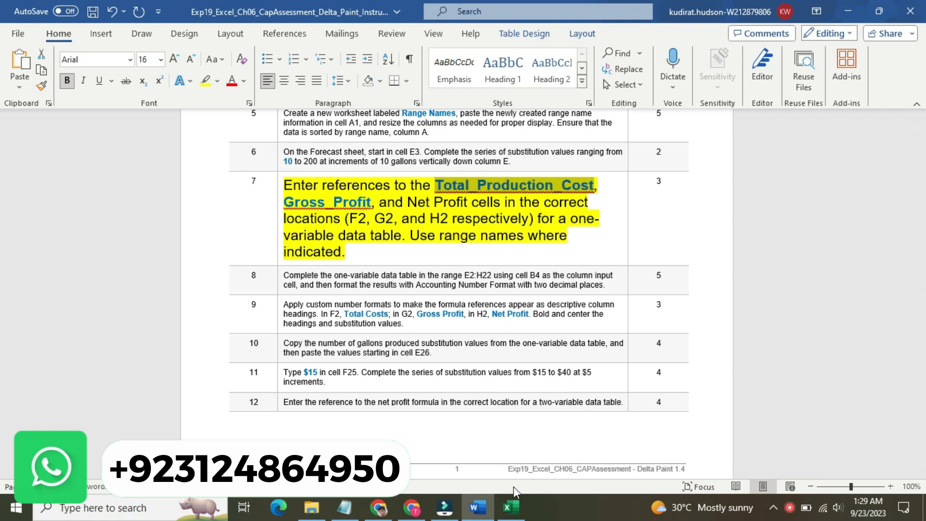
Switch to the Excel workbook and enter the copied text Total_Production_Cost in cell F2 of the Forecast sheet.
click(511, 507)
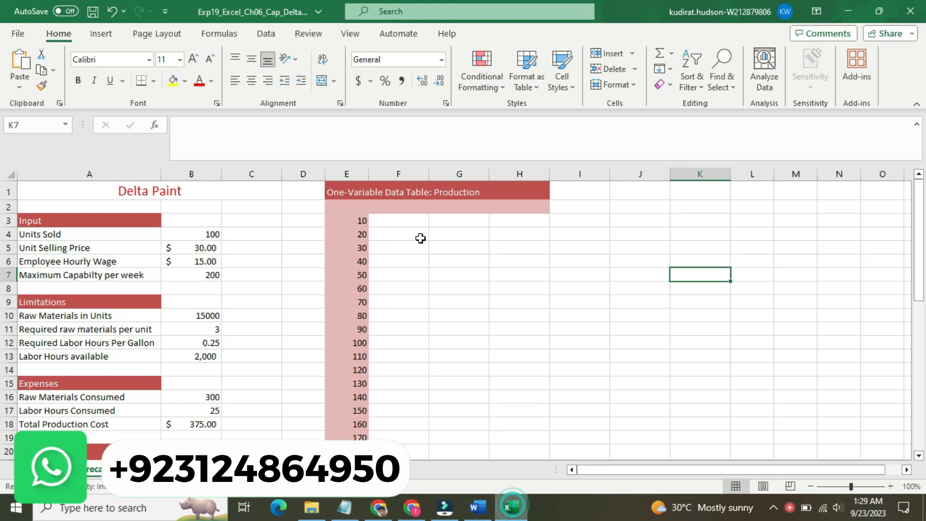
click(351, 206)
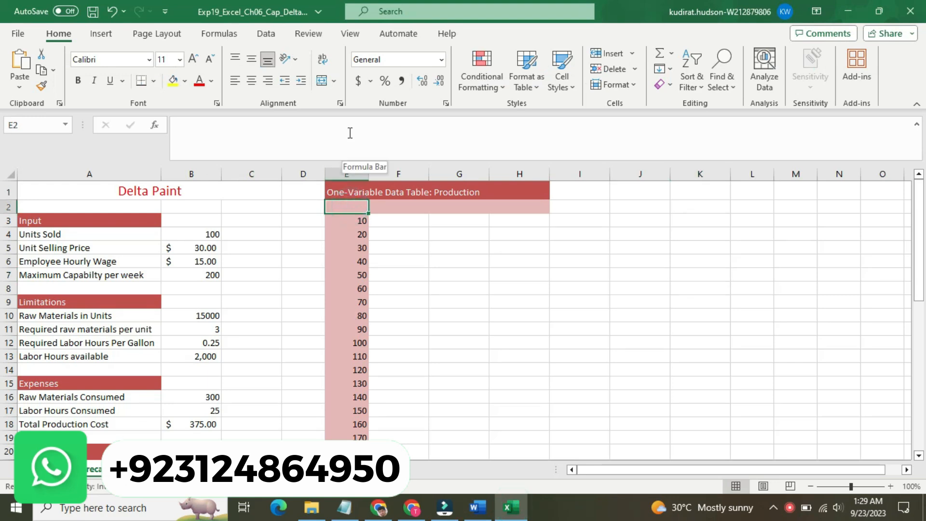
click(391, 206)
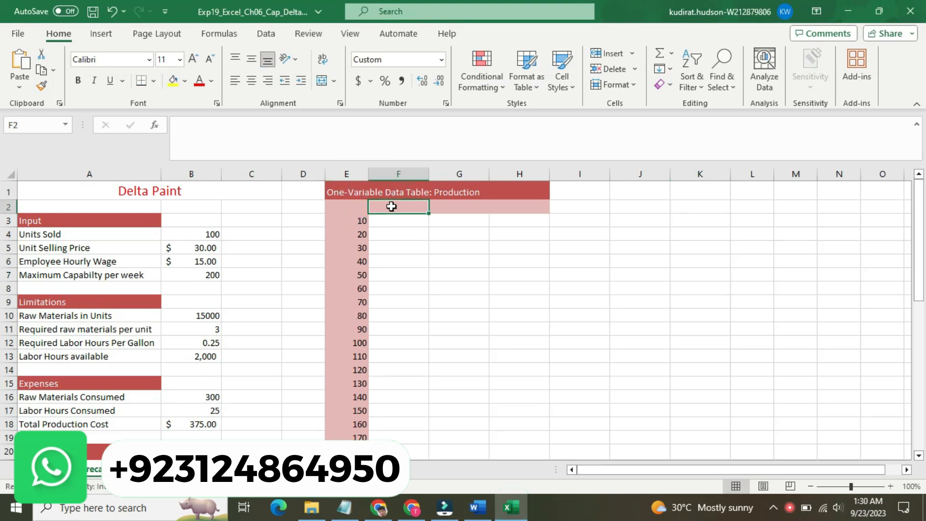
click(369, 136)
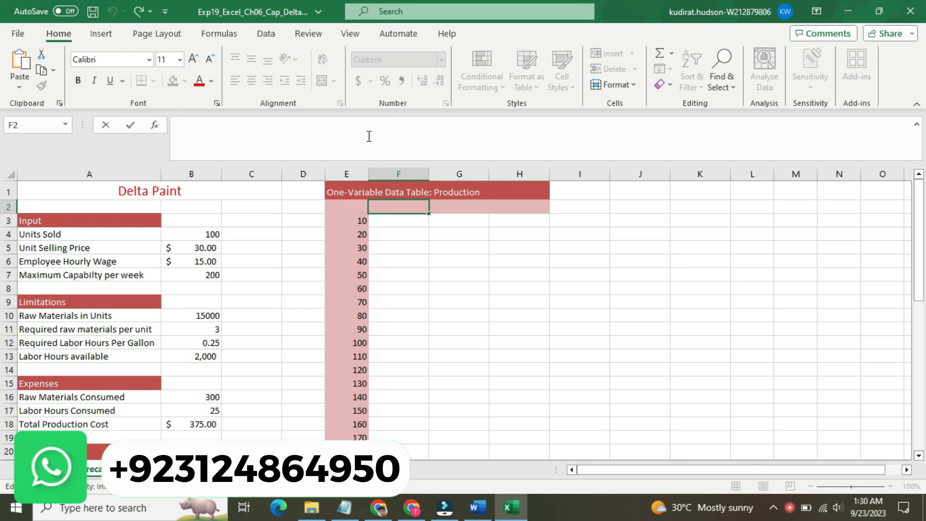
key(ctrl+v)
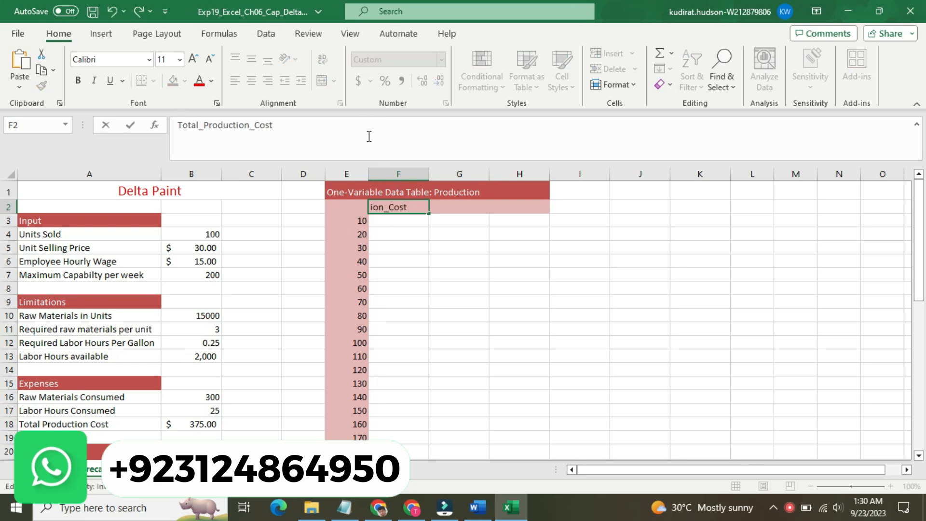
key(Return)
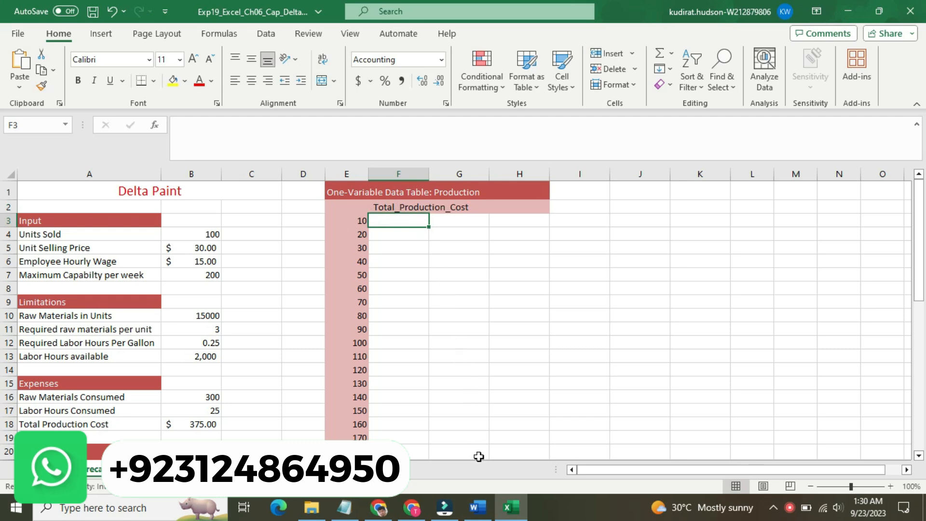
Copy the name Gross_Profit from the Step 7 instruction in Word and enter it in cell G2 of the workbook.
click(477, 507)
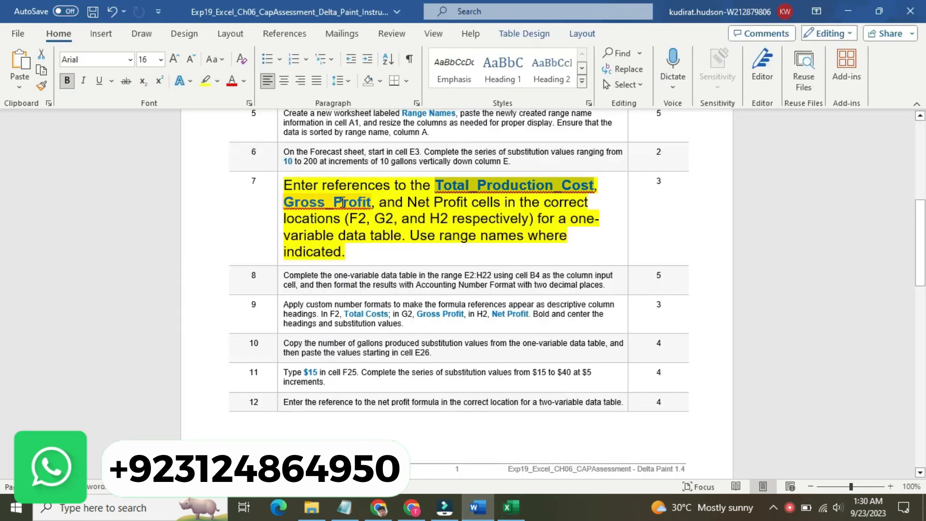
drag(284, 201, 370, 203)
key(ctrl+c)
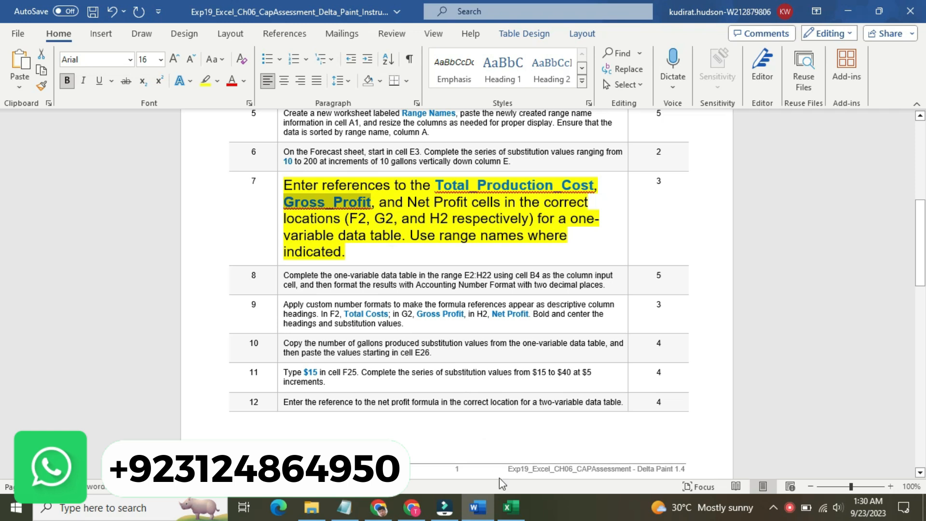
click(511, 507)
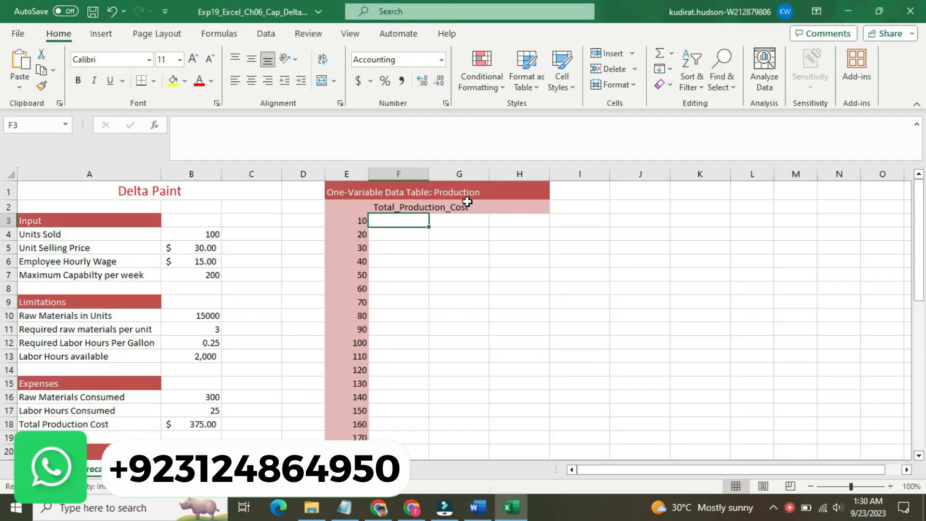
click(467, 202)
click(427, 145)
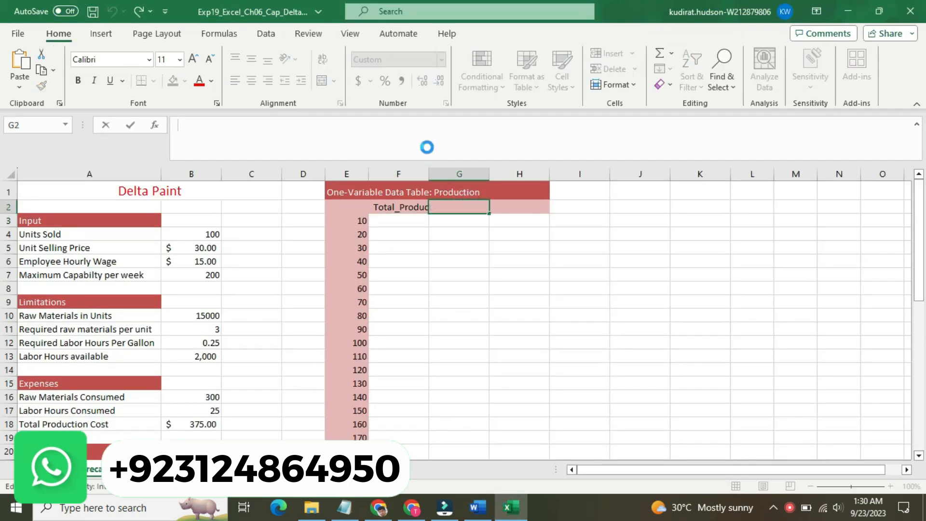
key(ctrl+v)
key(Return)
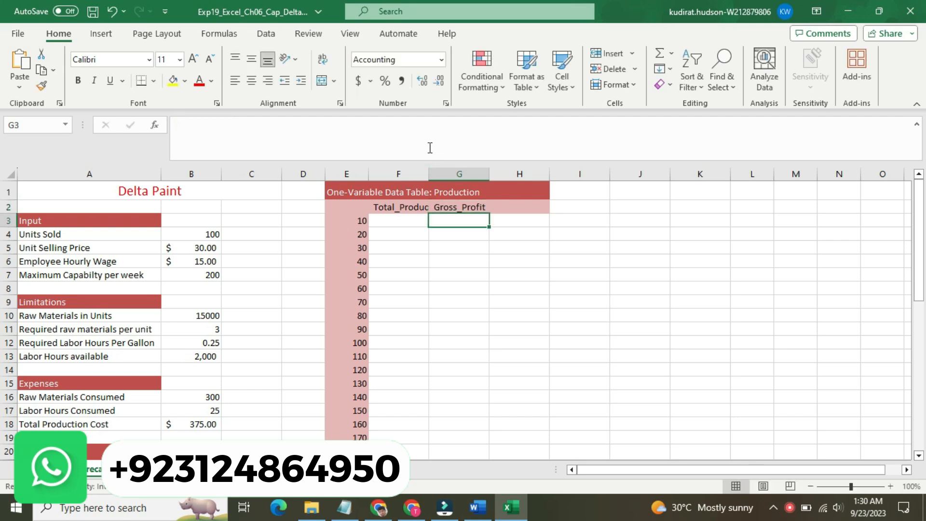
Copy the text Net Profit from the Step 7 instruction in Word and enter it in cell H2 of the workbook.
click(477, 506)
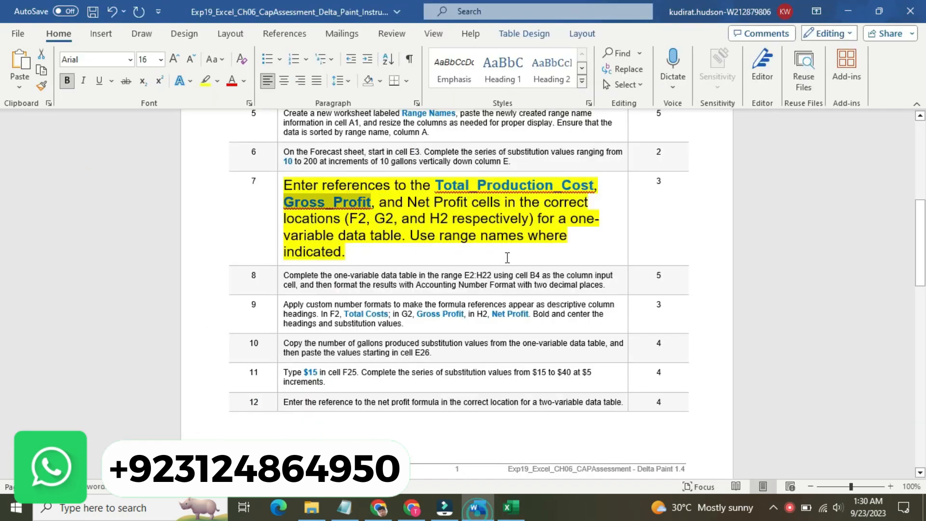
drag(413, 200, 466, 204)
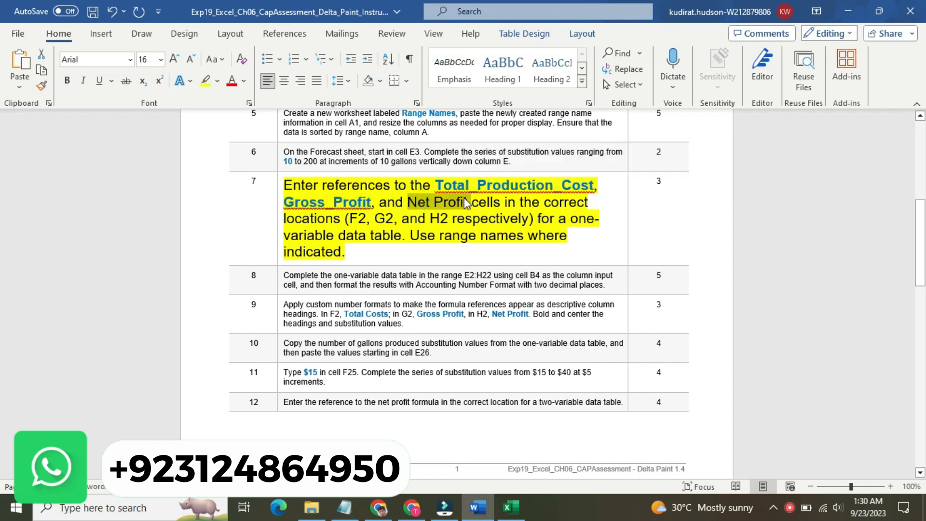
click(510, 506)
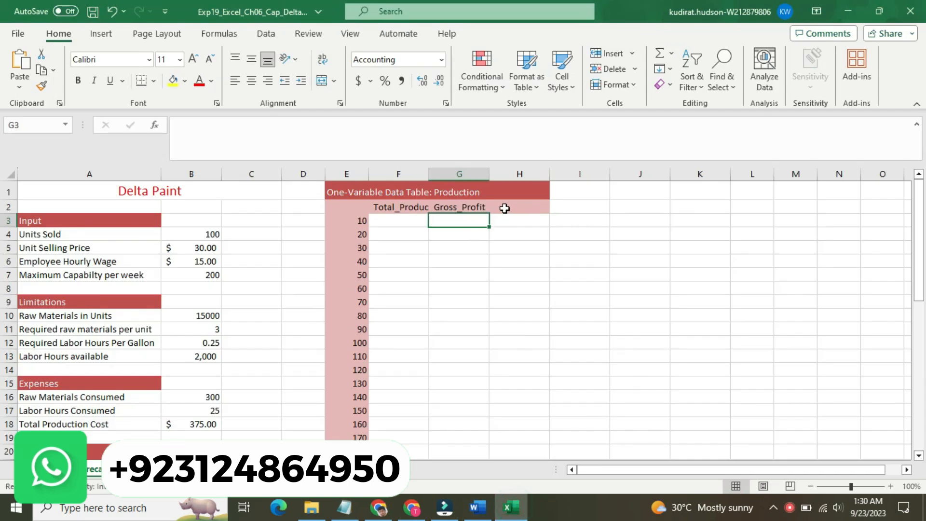
click(504, 207)
click(446, 137)
key(ctrl+v)
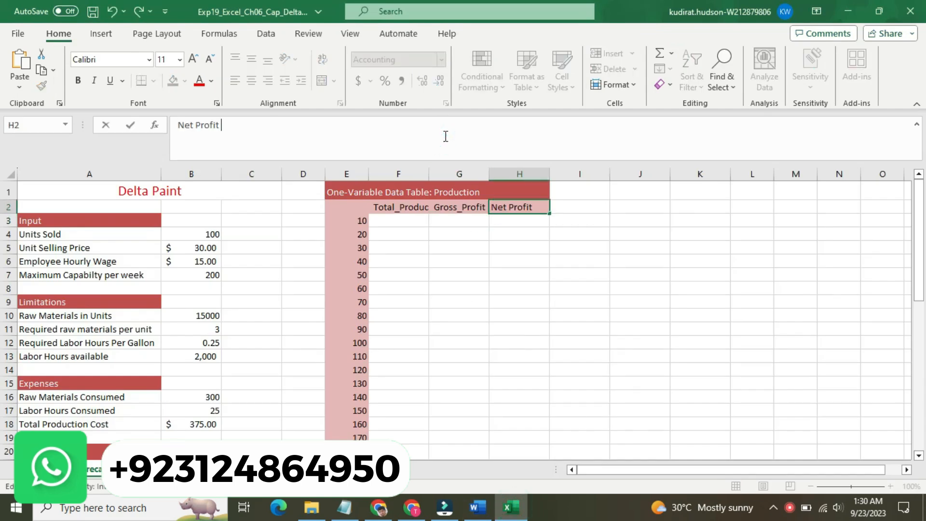
key(Return)
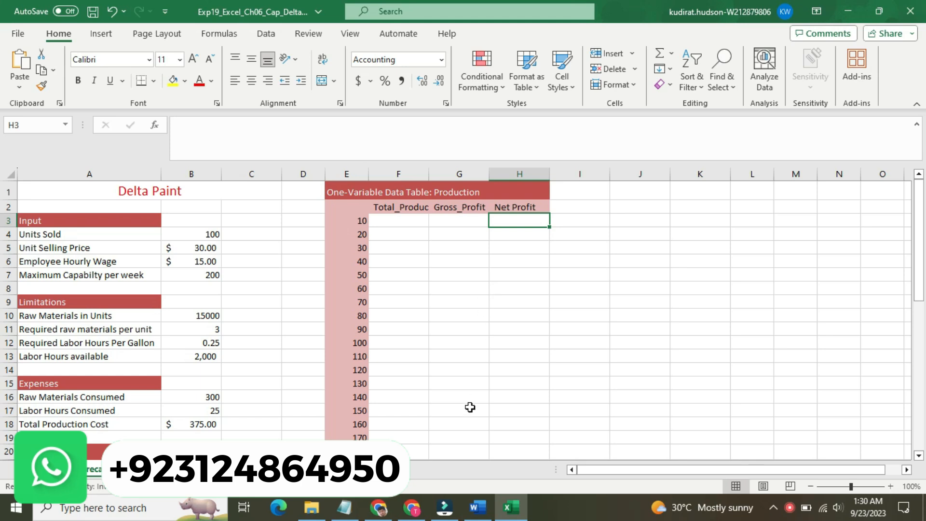
Switch to the Word instructions, reset the Step 7 instruction text to font size 9 and remove its highlight.
click(474, 506)
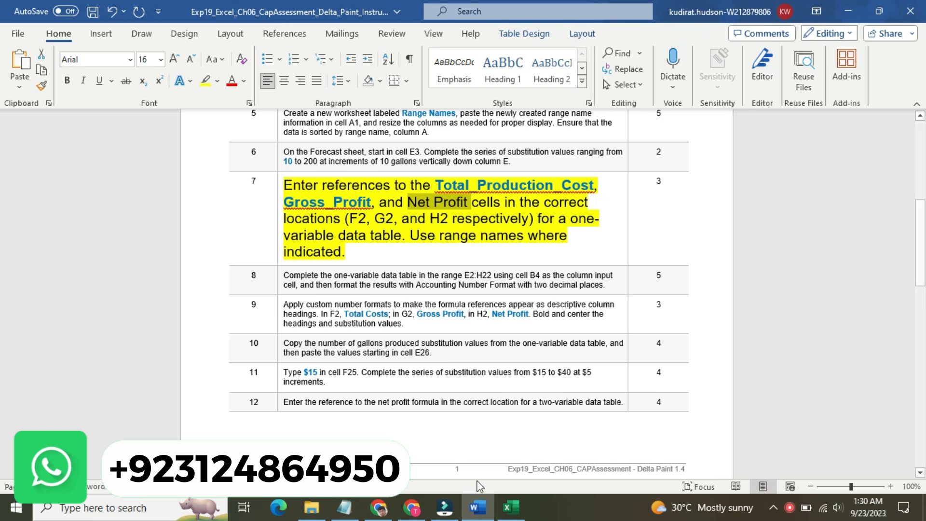
click(497, 234)
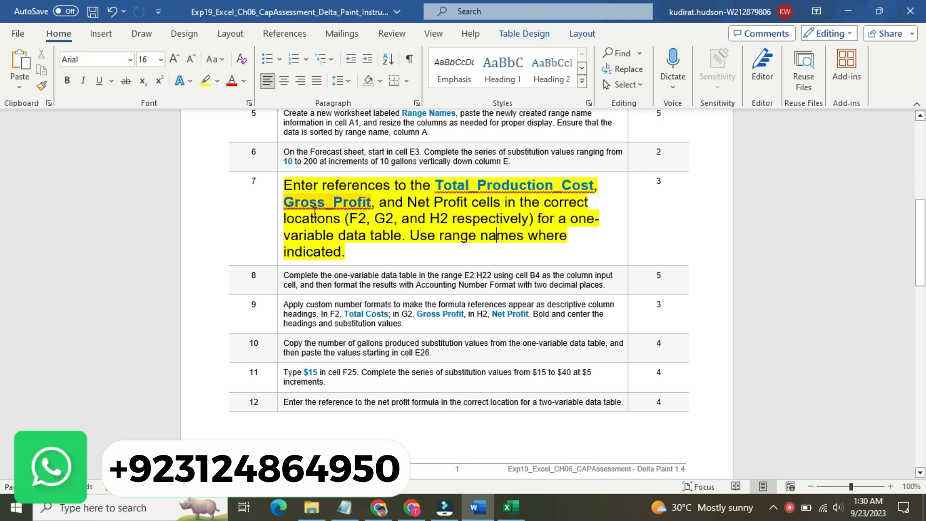
click(279, 207)
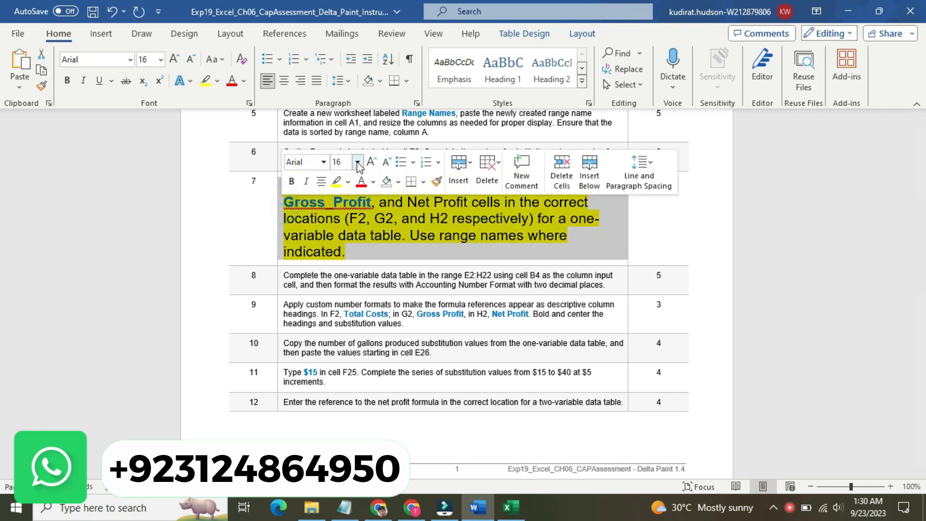
click(357, 162)
click(348, 194)
click(348, 181)
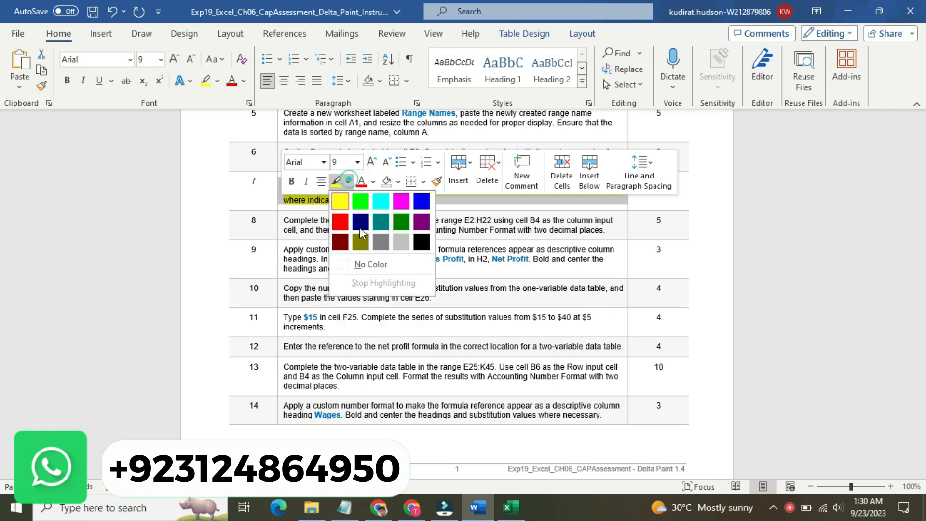
click(368, 263)
Enlarge the Step 8 instruction text to font size 16 and highlight it in yellow.
click(281, 225)
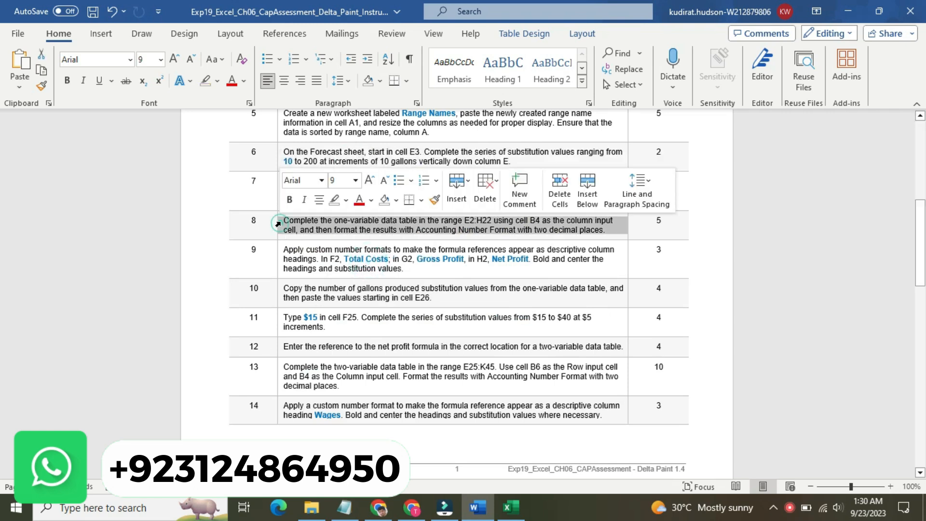
click(356, 180)
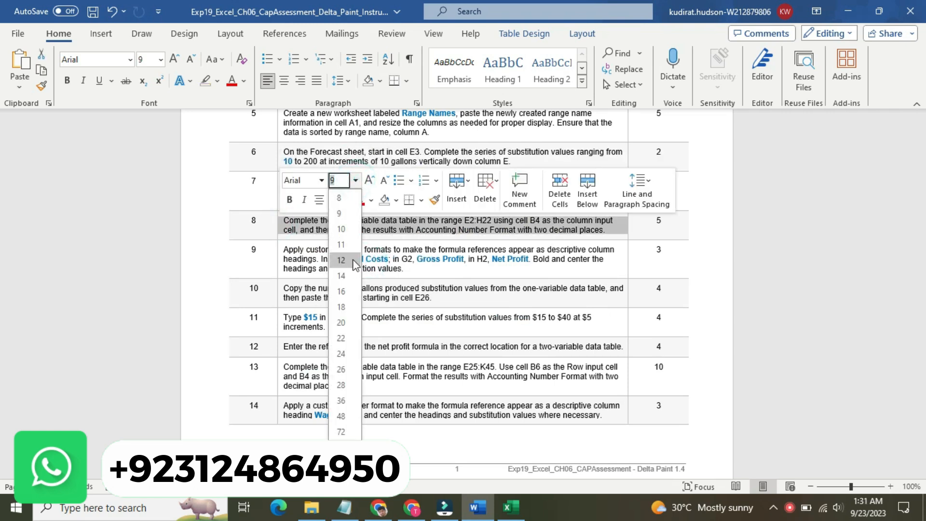
click(345, 290)
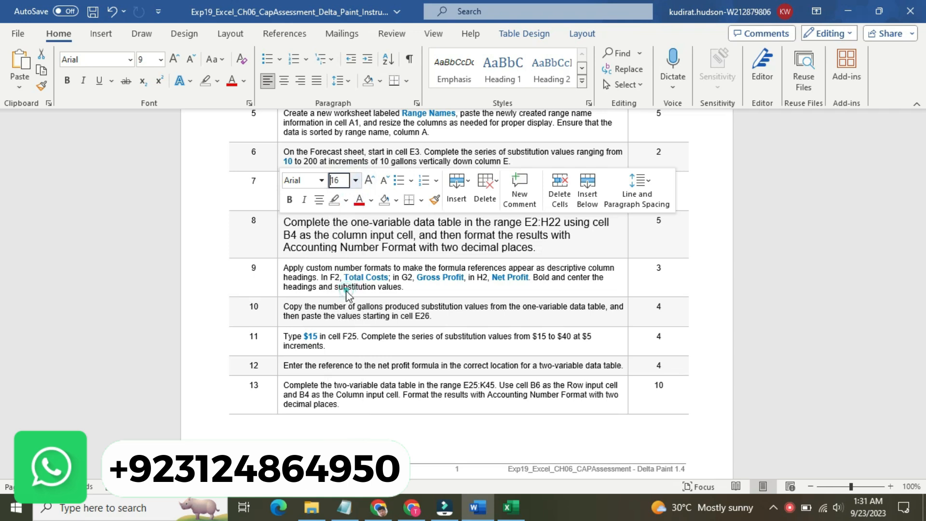
click(346, 199)
click(339, 219)
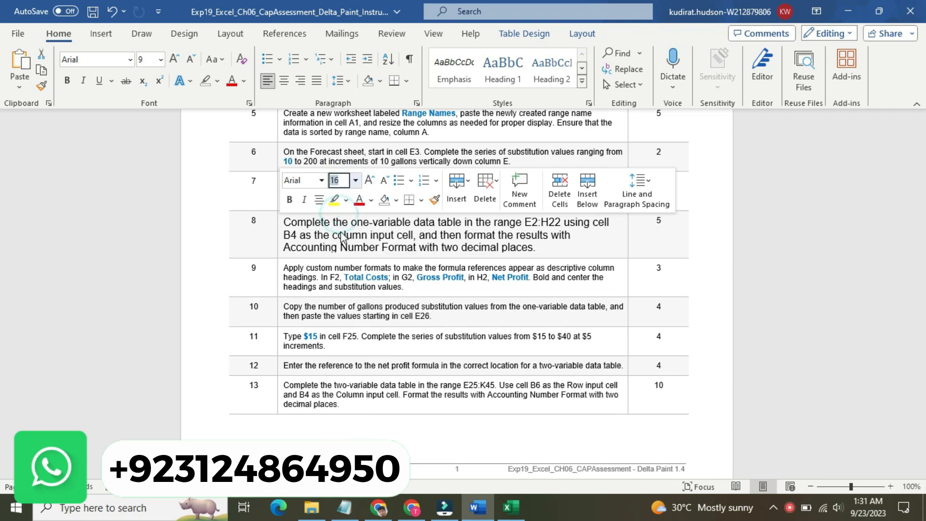
click(340, 225)
click(288, 227)
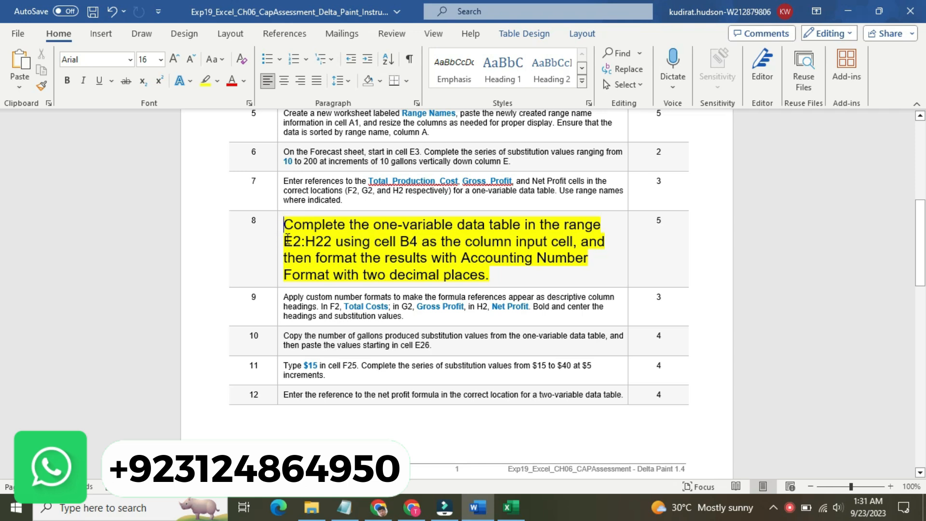
Copy the range reference E2:H22 from the Step 8 instruction and select that range in the Excel workbook.
drag(285, 241, 331, 243)
key(ctrl+c)
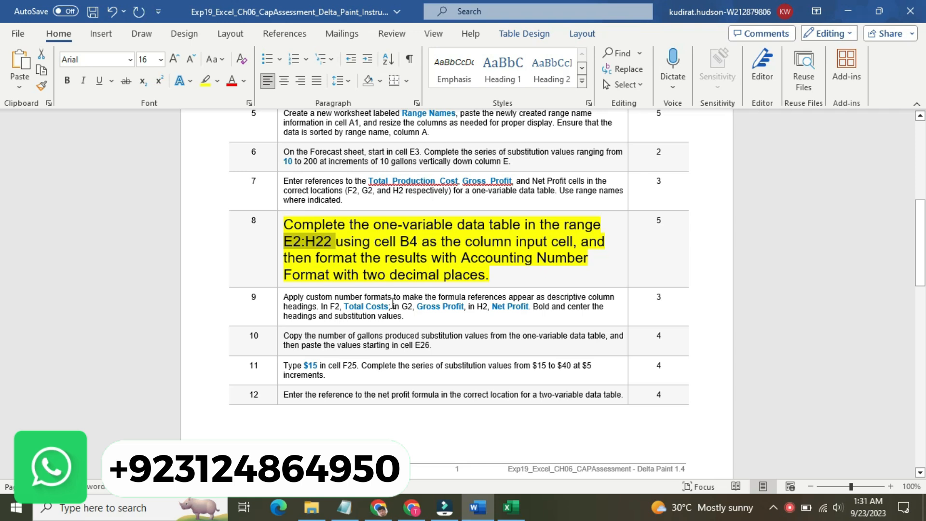
click(511, 506)
click(21, 126)
key(ctrl+v)
key(Return)
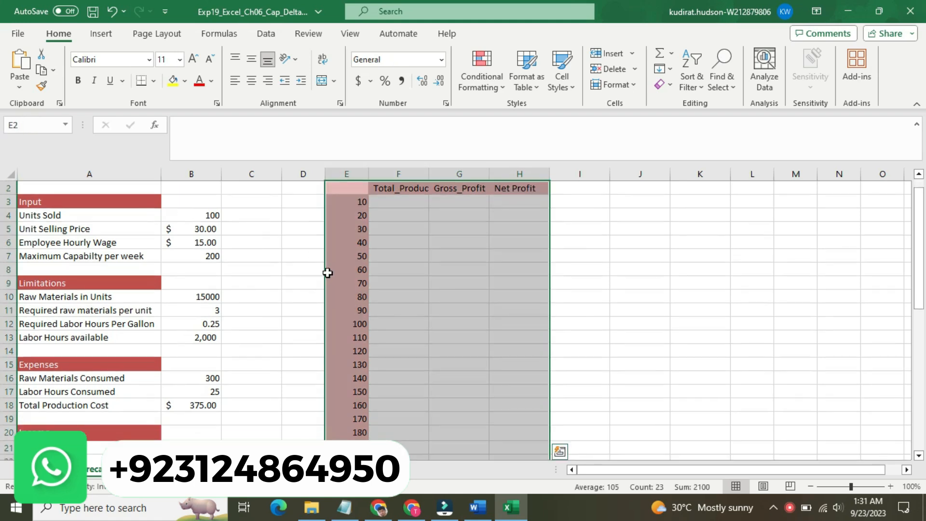
Review the column input cell requirement in the Step 8 instruction and inspect the Units Sold cell B4 in the workbook.
click(477, 507)
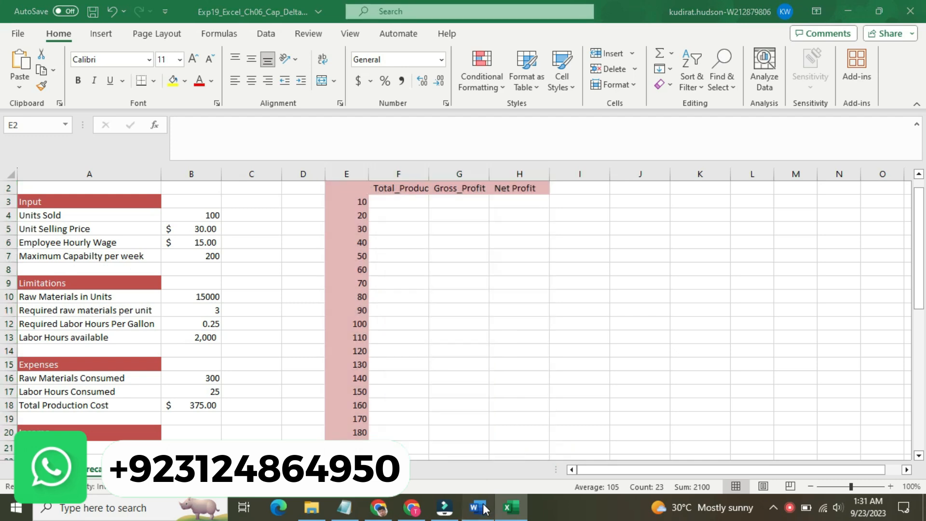
drag(383, 244, 467, 258)
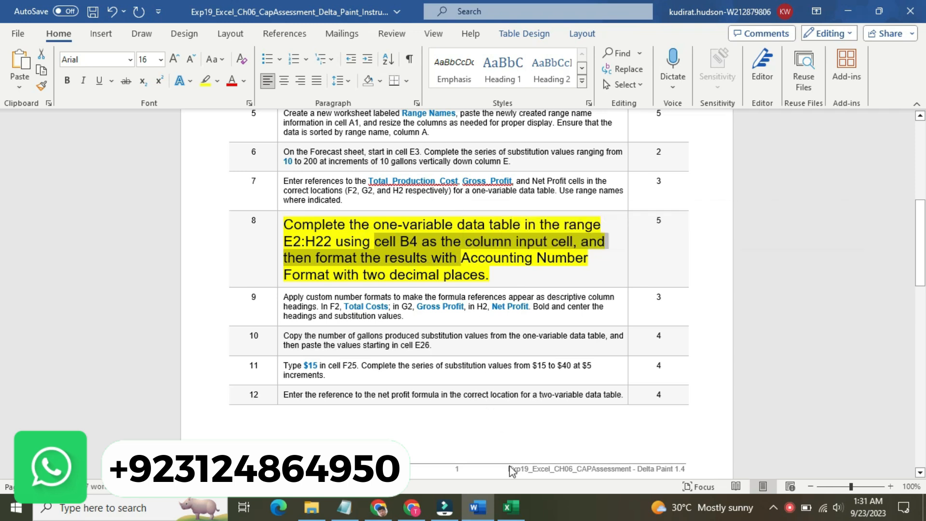
click(510, 507)
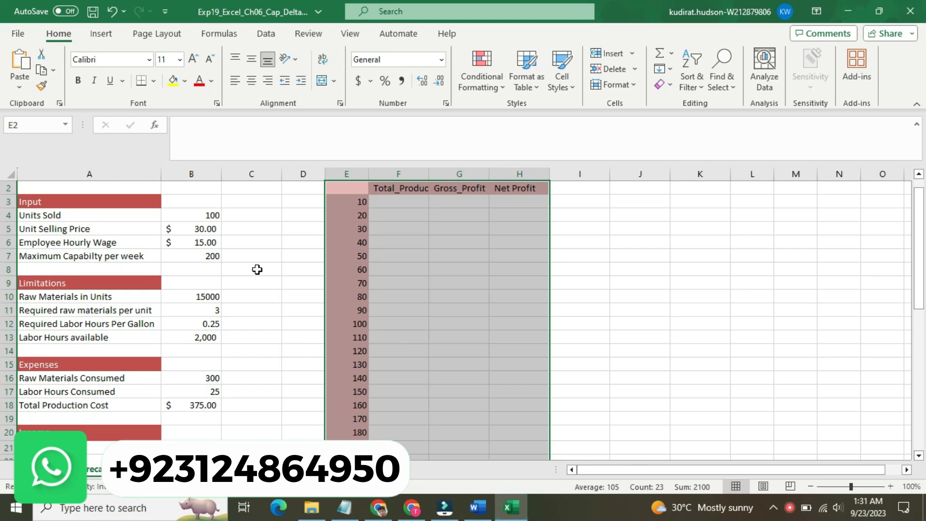
click(209, 216)
double_click(208, 216)
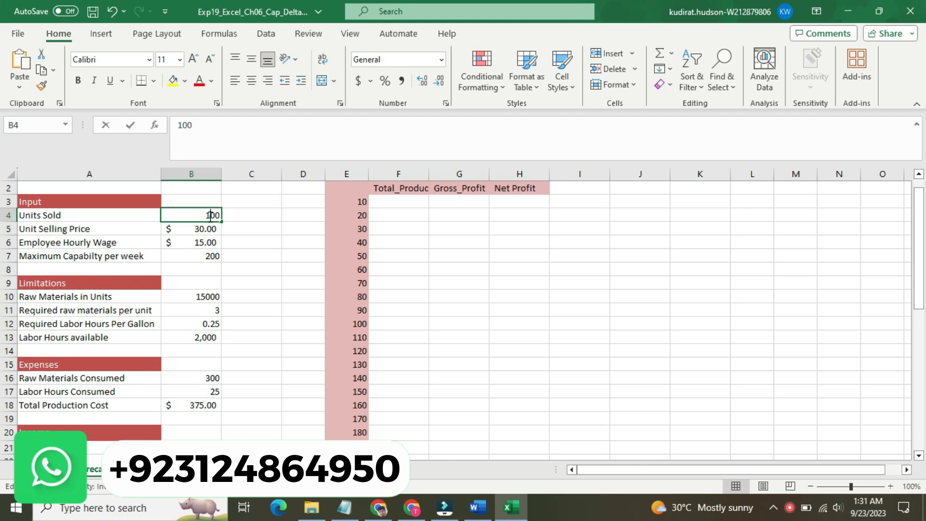
click(238, 215)
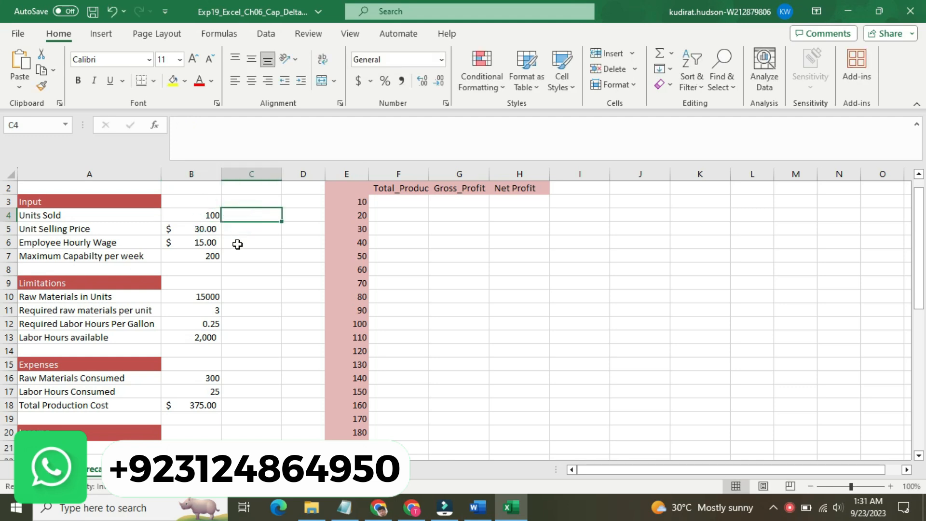
Undo the Net Profit entry in cell H2.
key(ctrl+z)
key(ctrl+z)
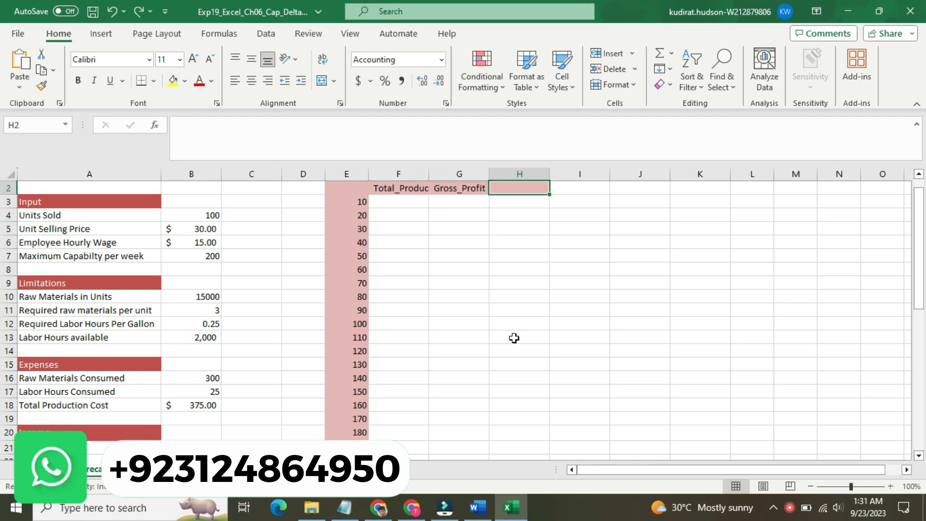
Switch to the Word instructions and copy the text Net Profit from the Step 7 instruction.
click(477, 507)
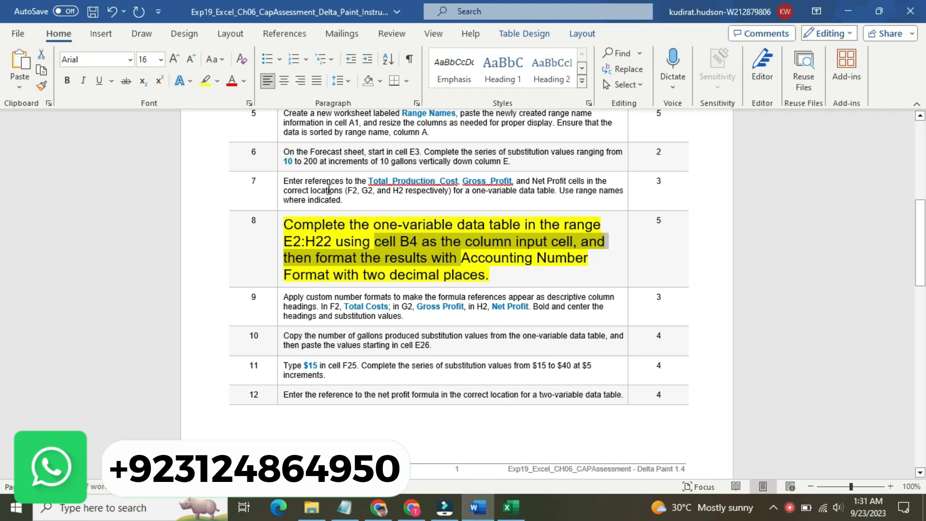
drag(535, 180, 556, 179)
key(ctrl+c)
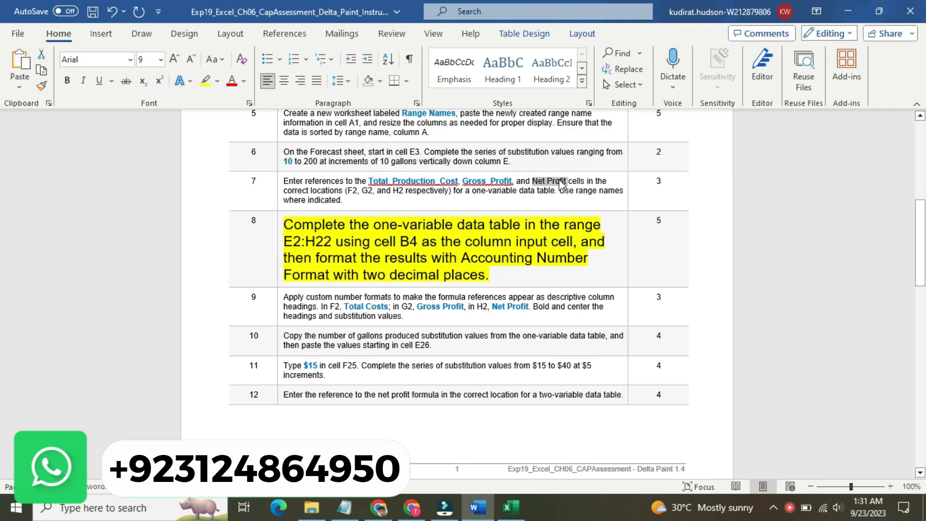
Switch to the Excel workbook and enter the copied text Net Profit in heading cell H2.
click(511, 507)
click(427, 133)
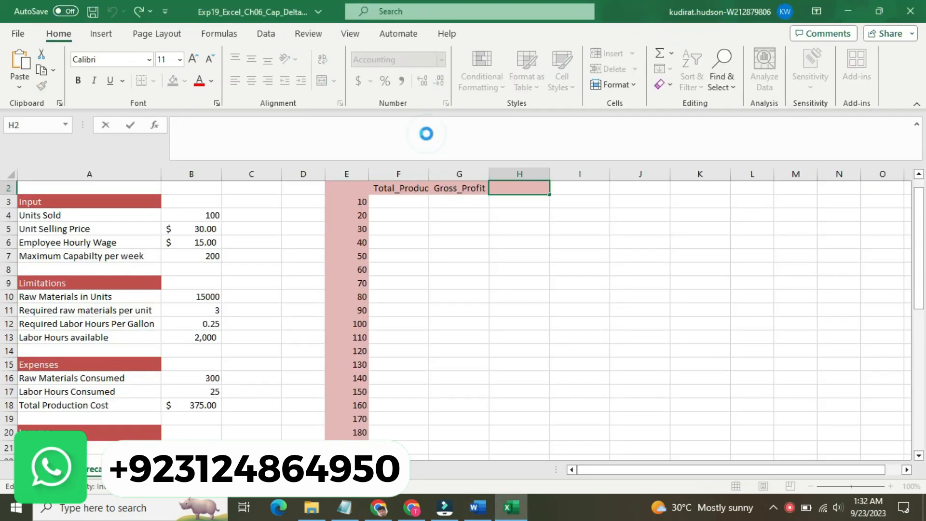
key(ctrl+v)
key(Return)
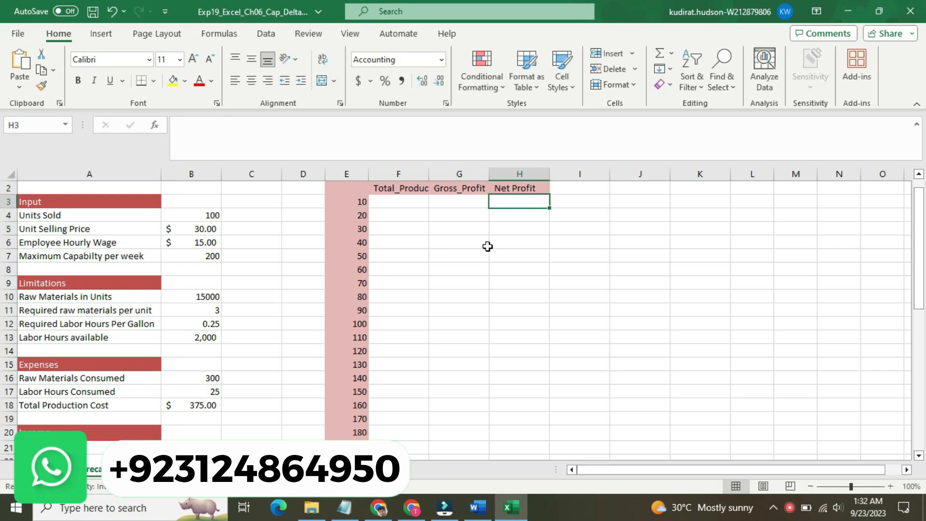
Copy the range reference E2:H22 from the Step 8 instruction in Word and select that range in the Excel workbook.
click(478, 506)
click(404, 250)
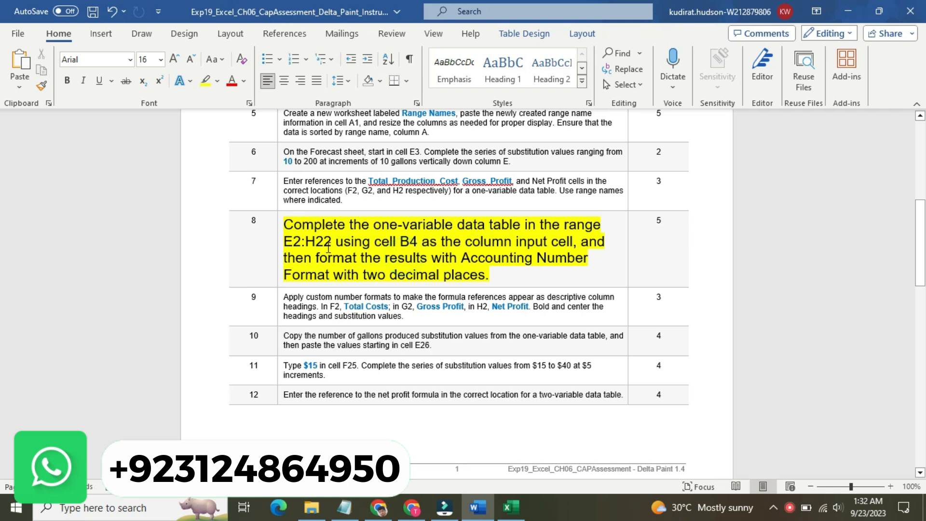
drag(284, 241, 323, 243)
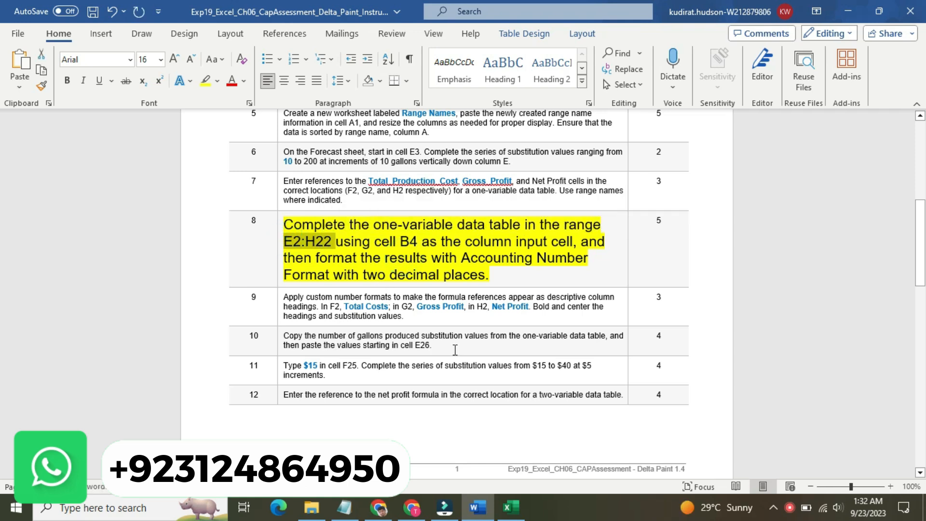
click(510, 507)
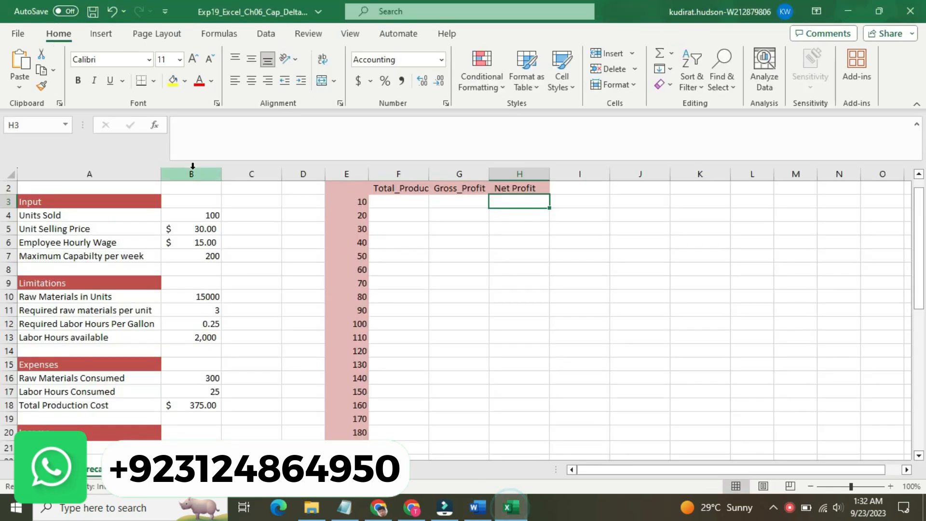
click(42, 122)
text(E2:H22)
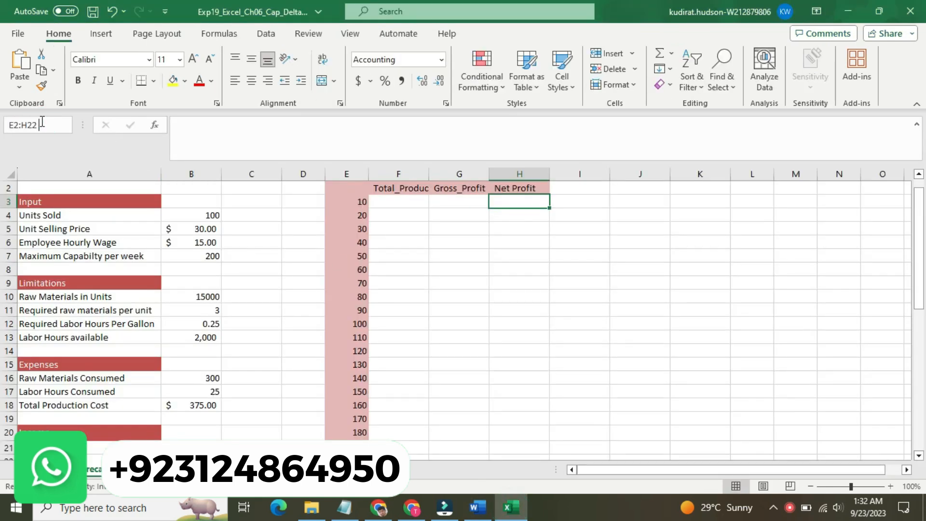
key(Return)
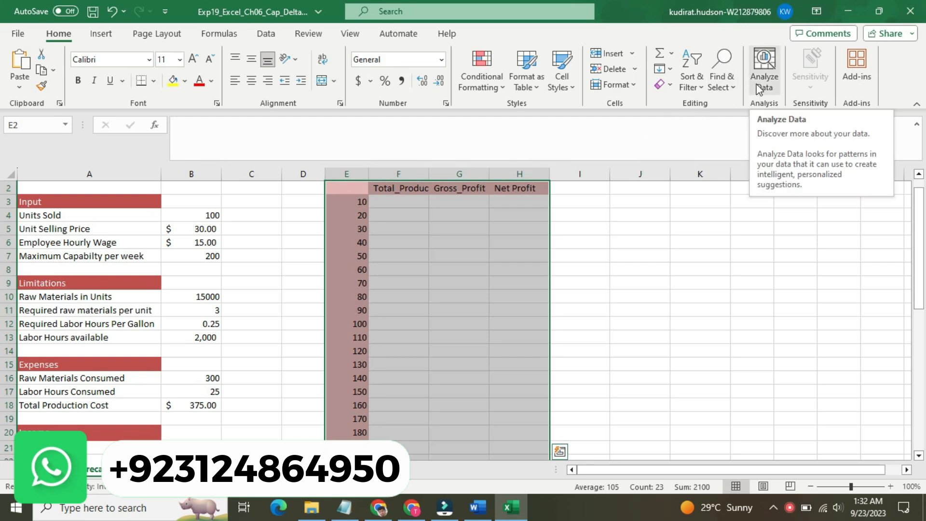
click(670, 68)
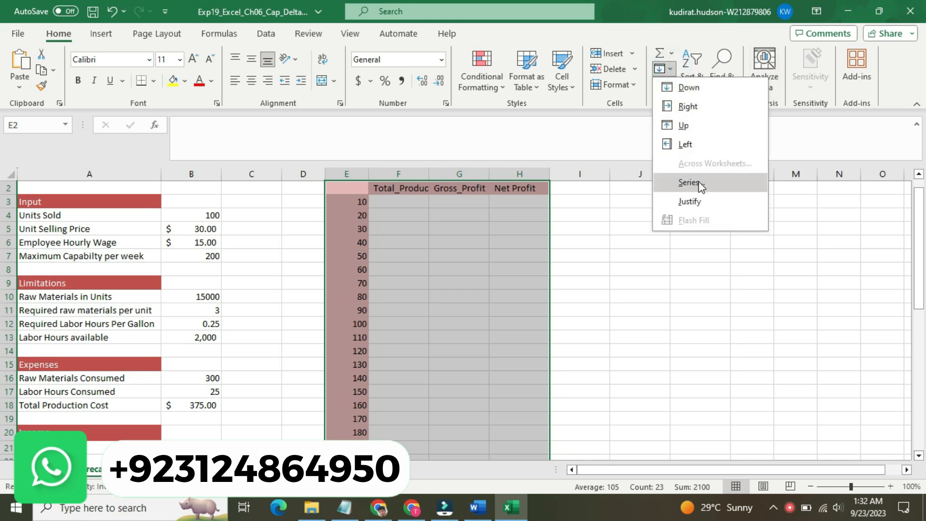
click(689, 182)
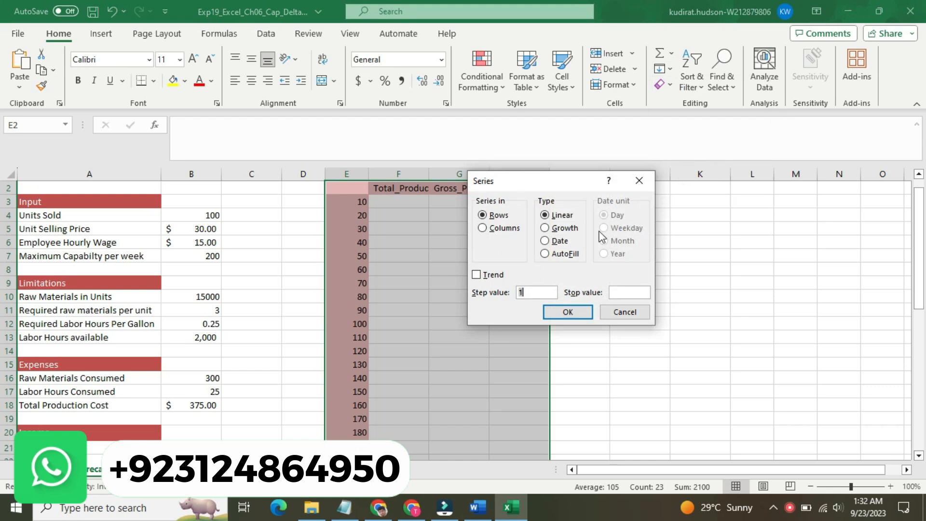
drag(575, 183, 680, 168)
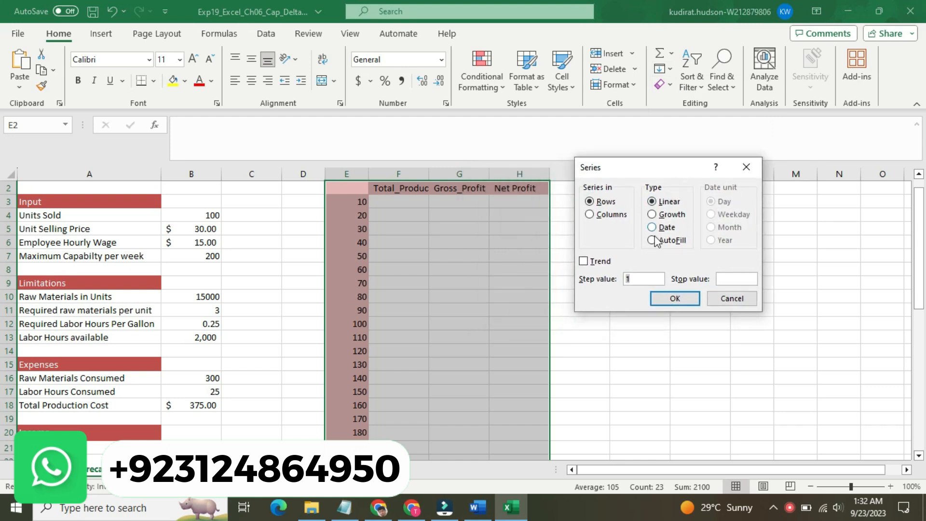
click(732, 298)
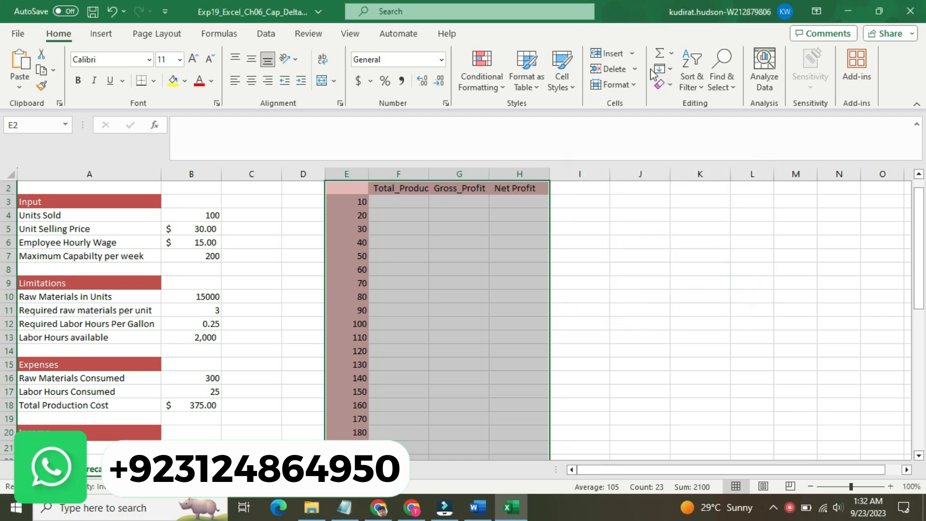
click(670, 70)
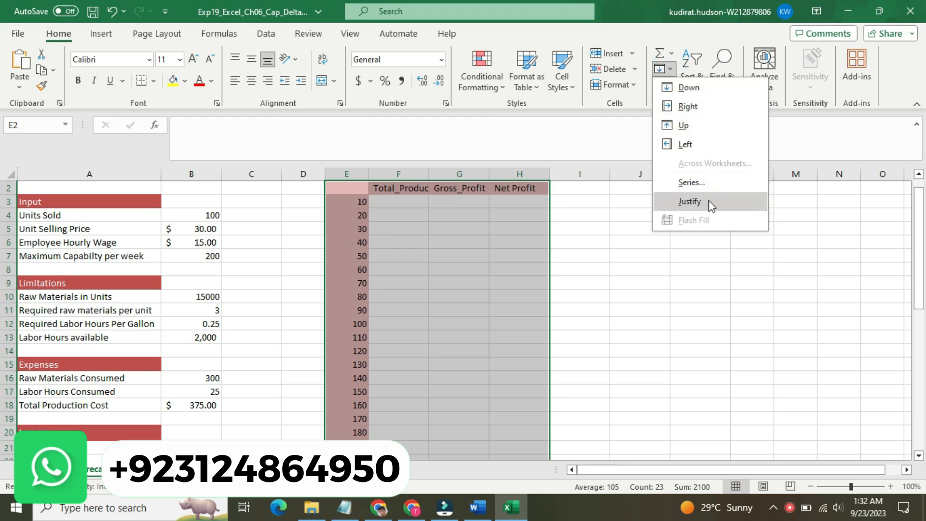
click(689, 201)
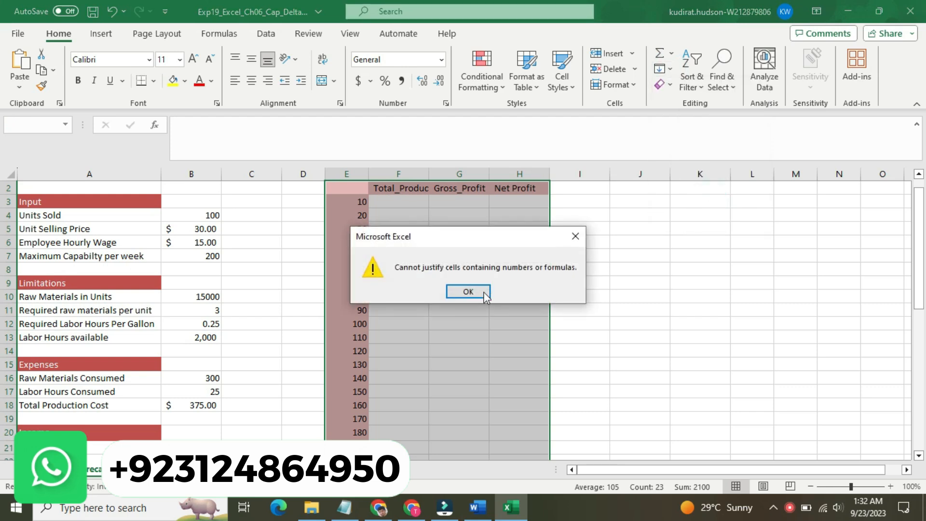
click(467, 291)
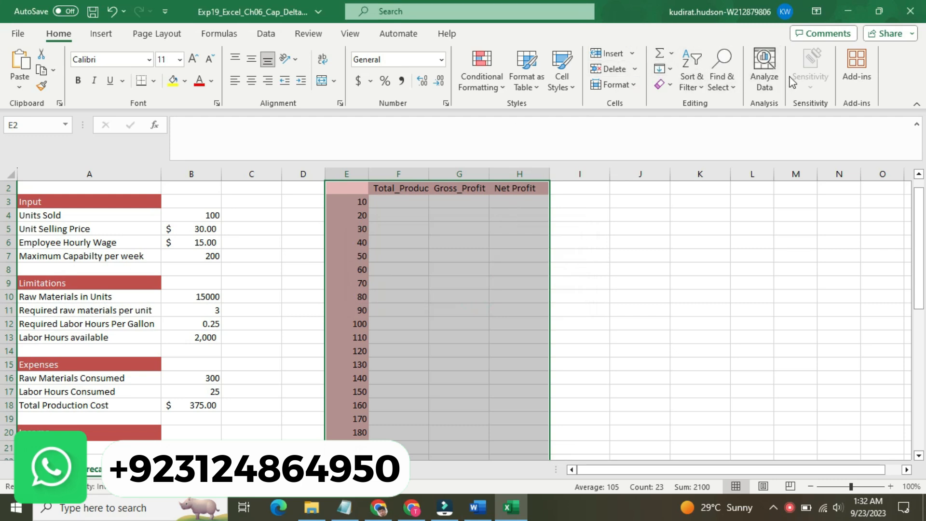
click(769, 76)
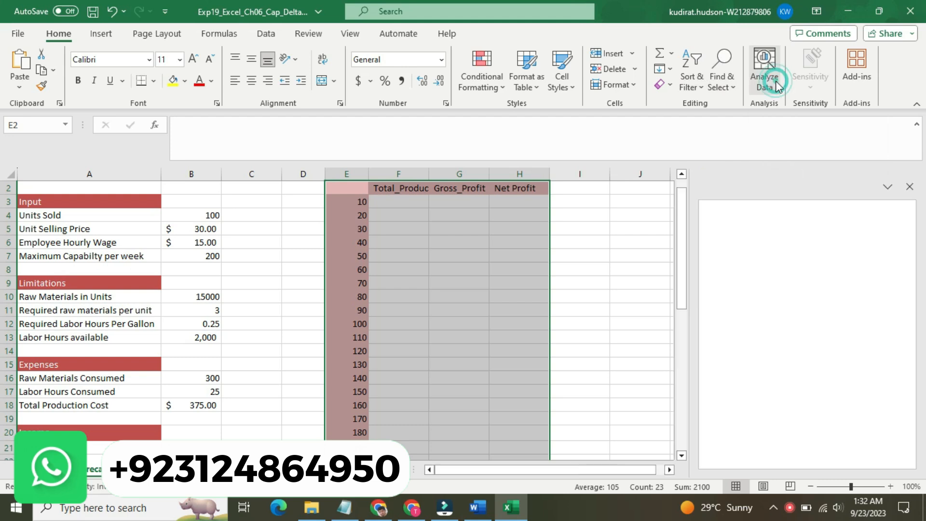
click(909, 187)
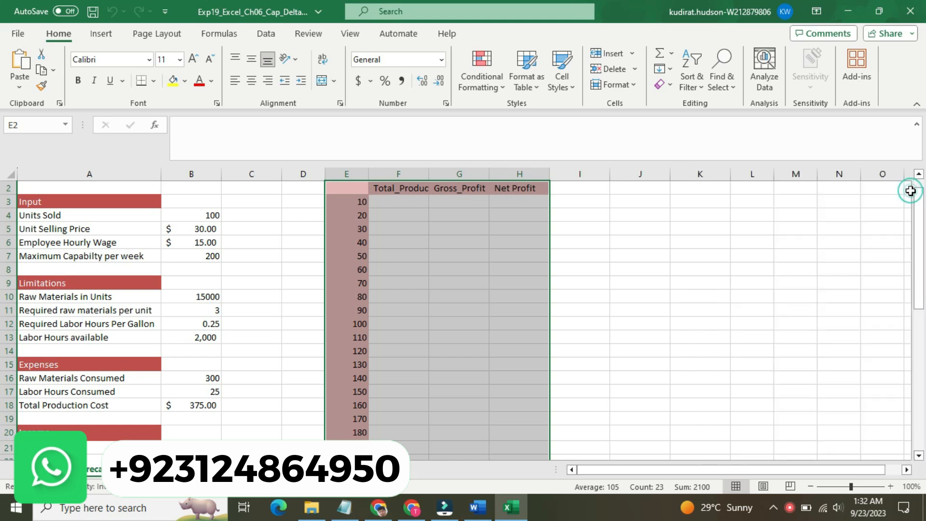
Create a one-variable What-If data table in the selected range E2:H22 with cell B4 as the column input cell.
click(266, 33)
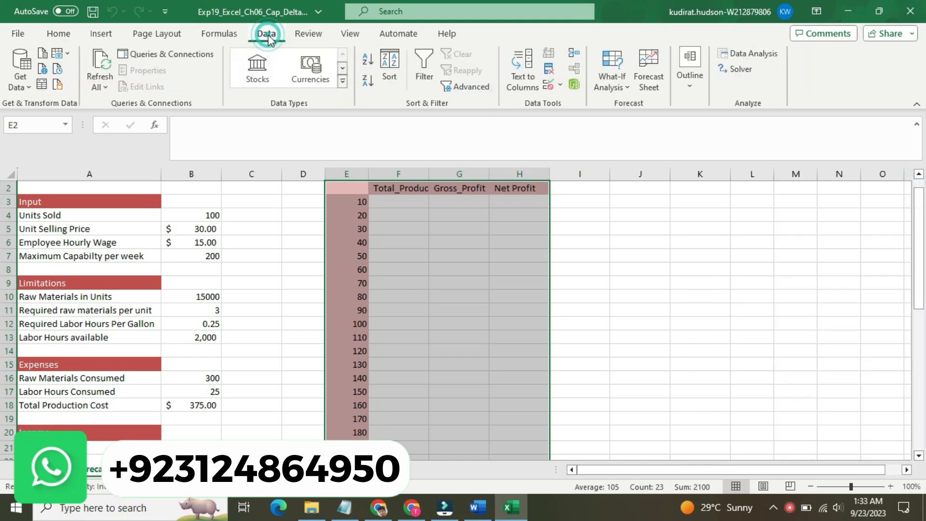
click(622, 90)
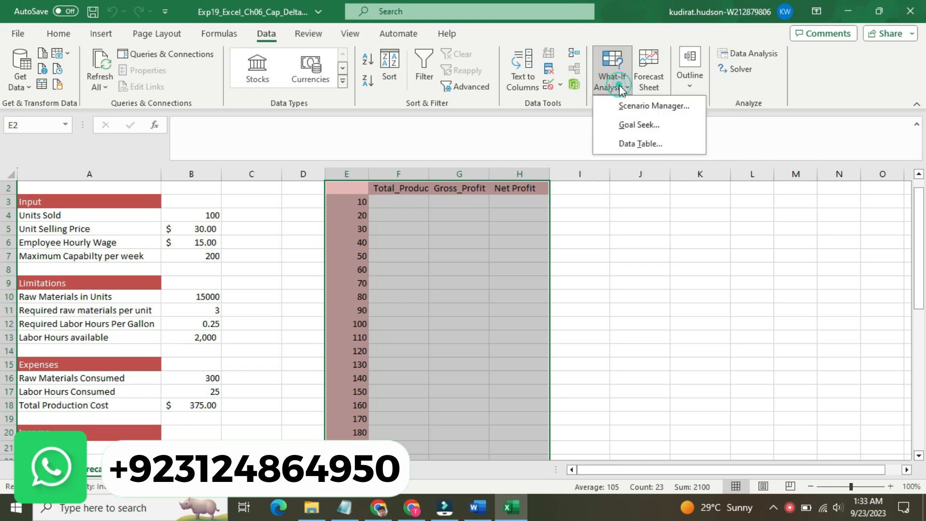
click(635, 141)
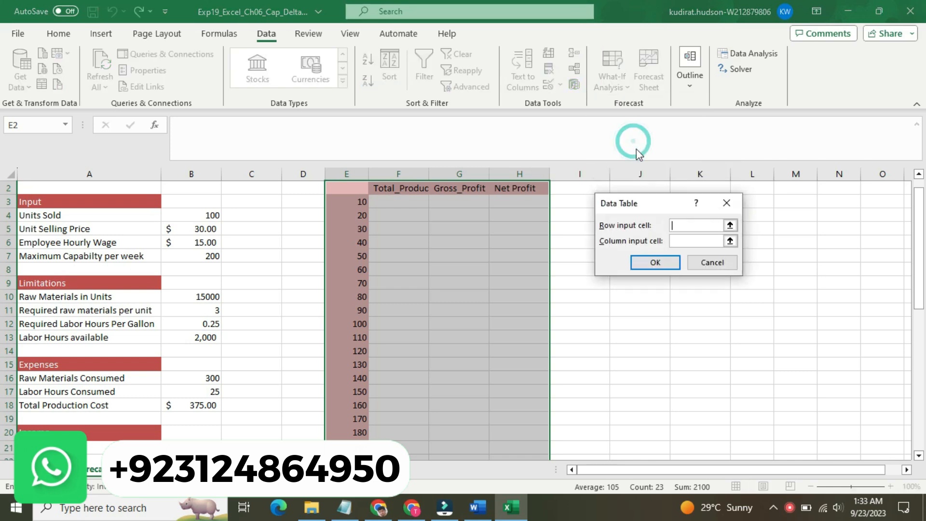
click(698, 241)
click(181, 220)
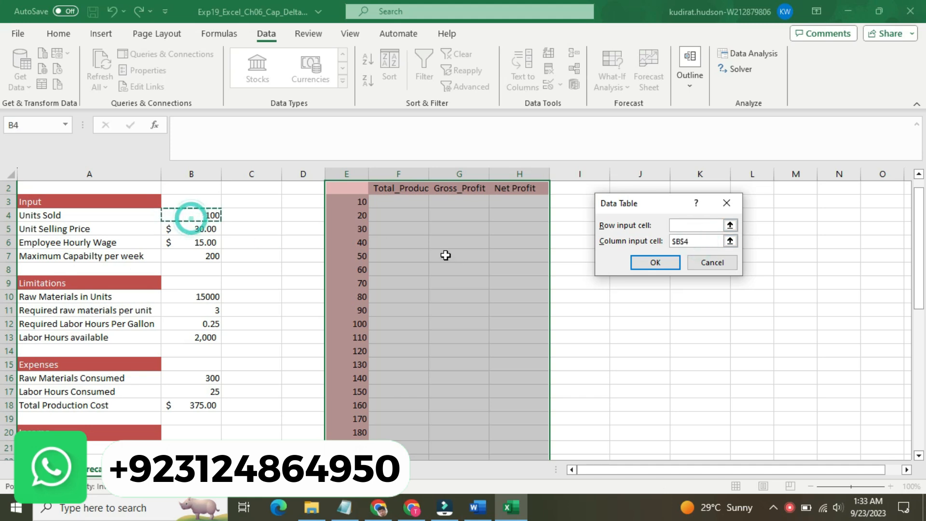
click(655, 263)
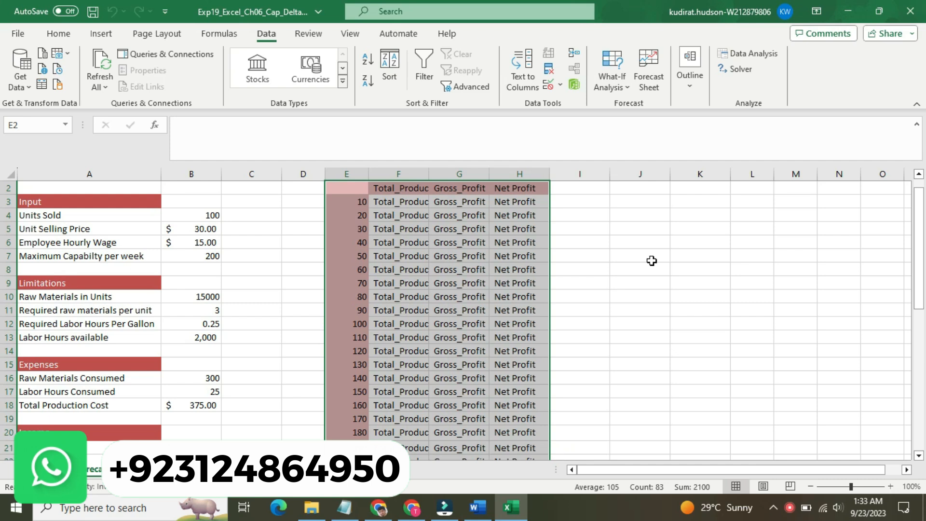
Try to clear the data table results in the range F3:H22.
key(ctrl+c)
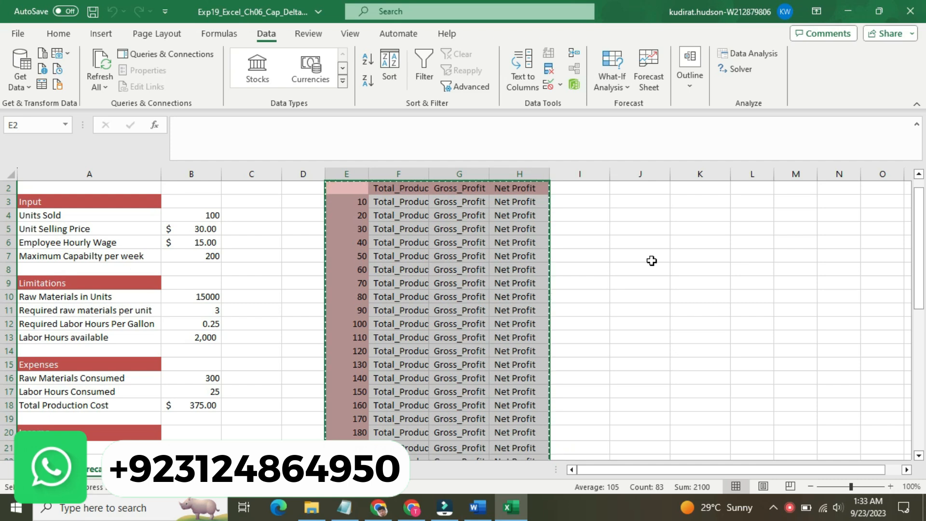
click(577, 278)
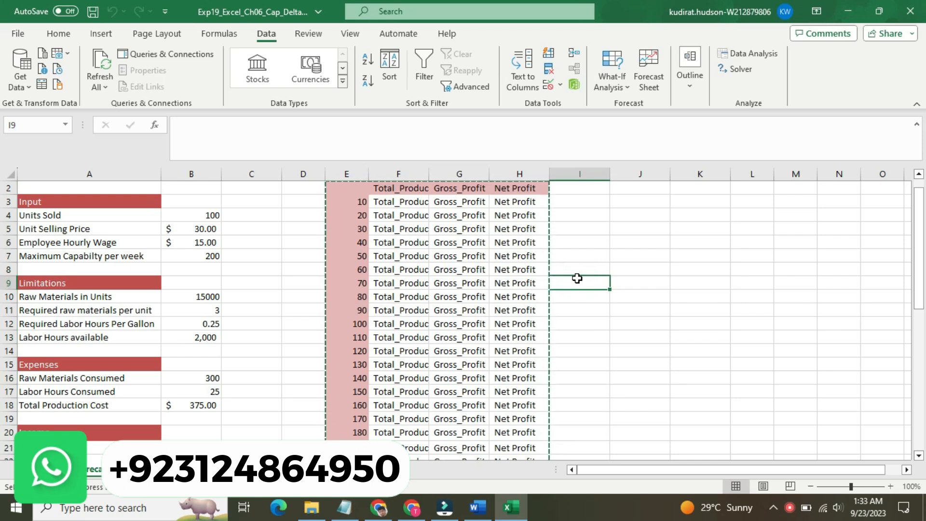
click(623, 280)
drag(381, 206, 520, 390)
drag(535, 463, 524, 436)
key(BackSpace)
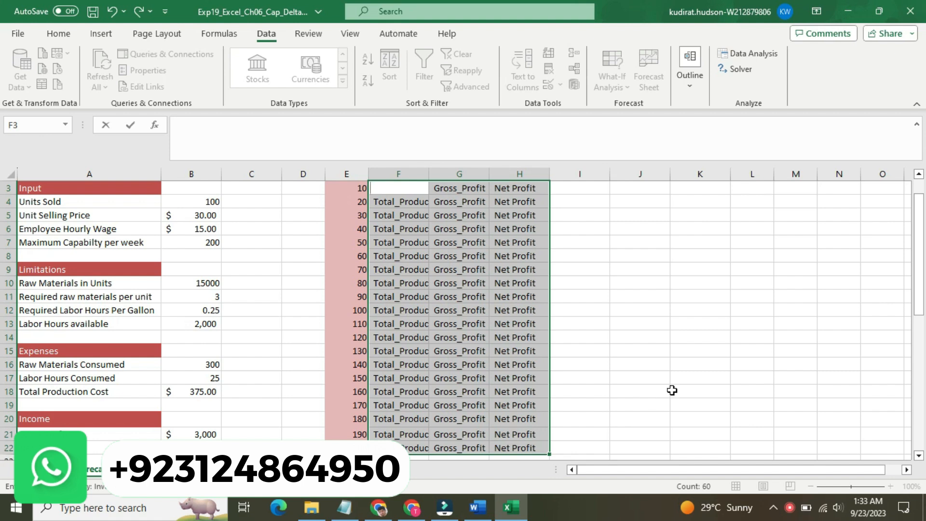
drag(921, 295, 920, 270)
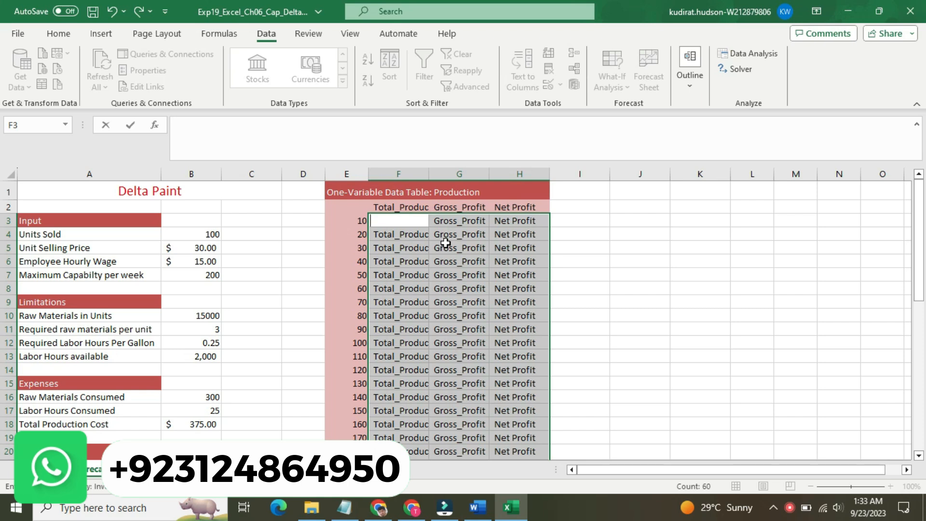
right_click(408, 220)
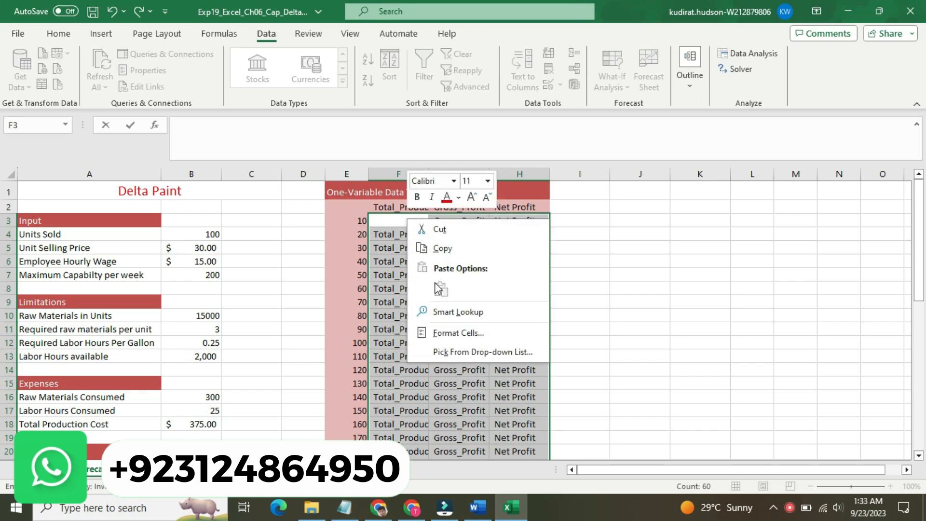
click(381, 273)
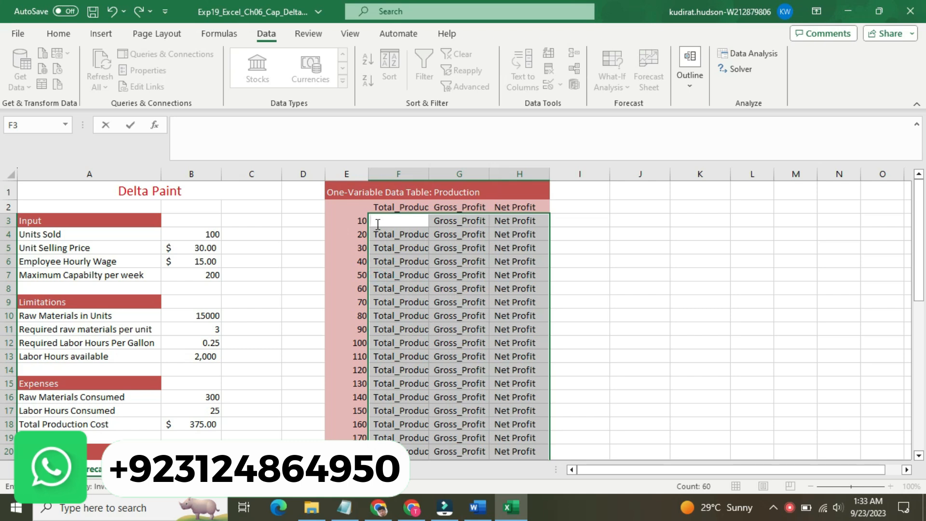
Try to re-enter the formula =TABLE(,B4) in cell F3 and discard the edit.
click(377, 224)
key(ctrl+v)
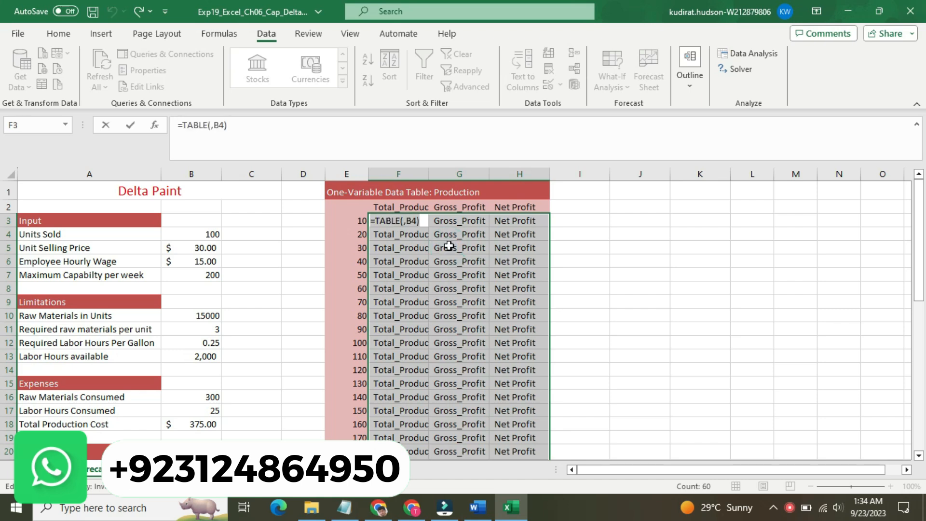
key(Return)
click(473, 293)
click(463, 276)
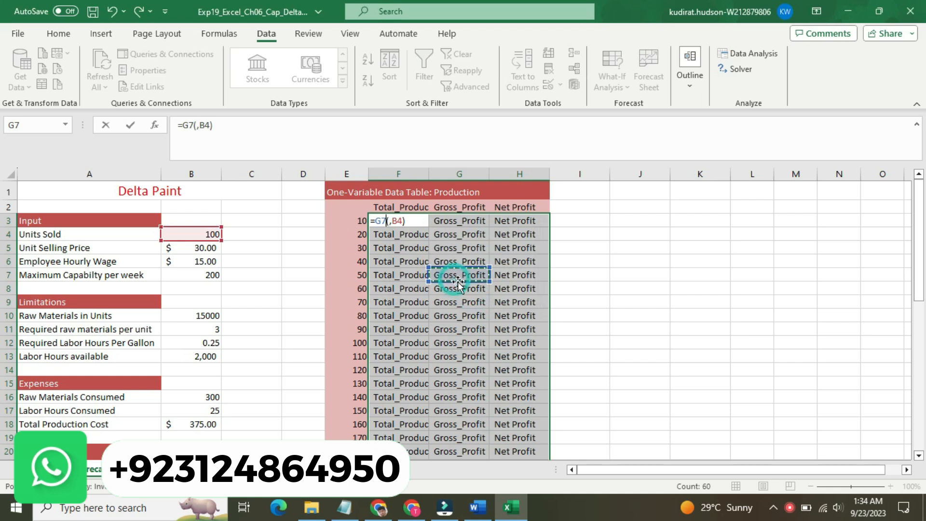
click(415, 222)
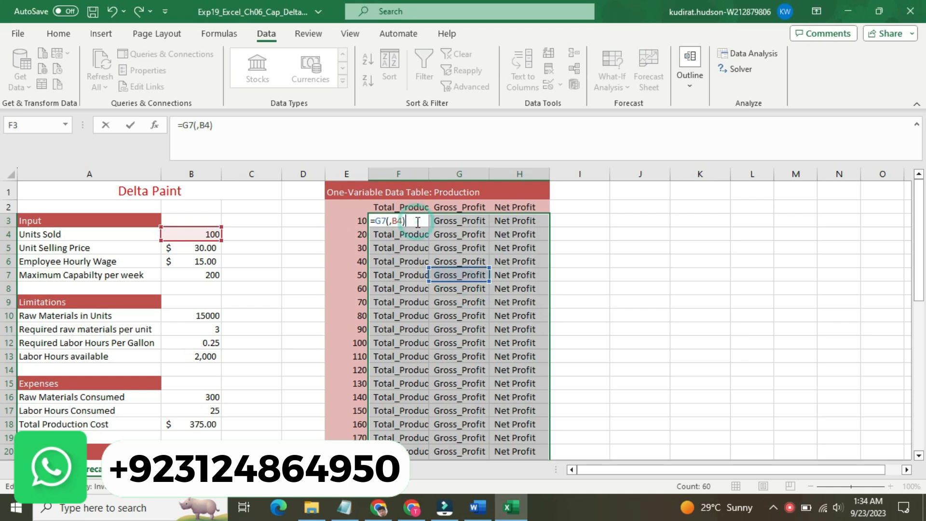
click(197, 237)
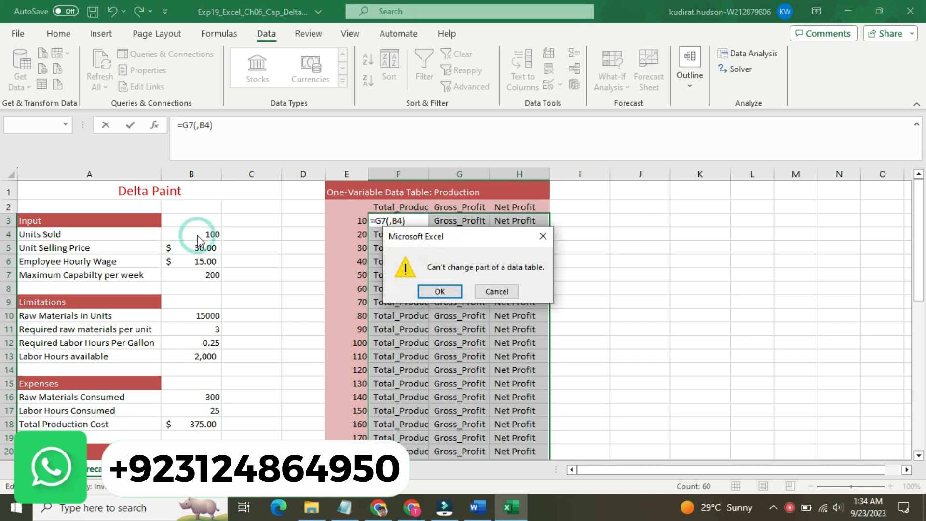
click(490, 290)
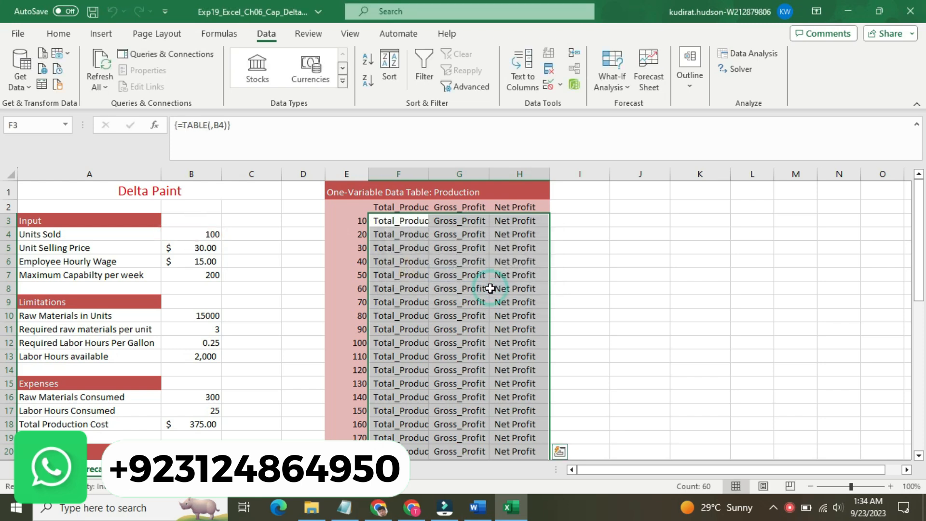
Clear the data table results from the whole range F3:H22 on the Forecast sheet.
click(582, 286)
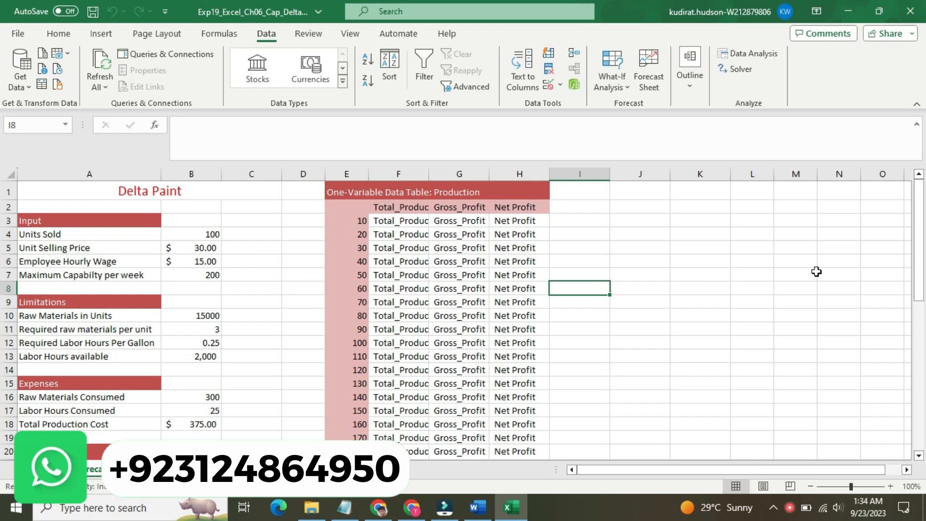
mouse_move(921, 270)
mouse_down()
mouse_move(921, 301)
mouse_move(922, 279)
mouse_up()
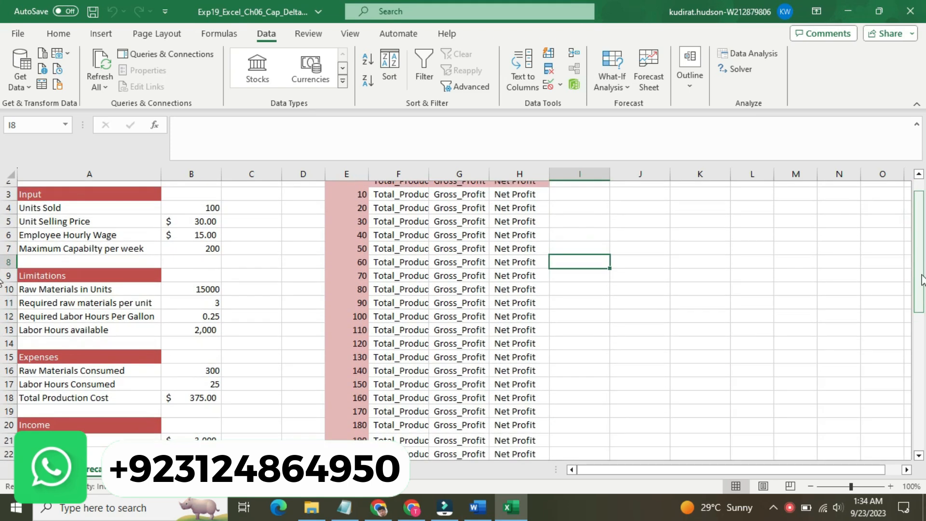
drag(428, 221, 398, 204)
click(532, 408)
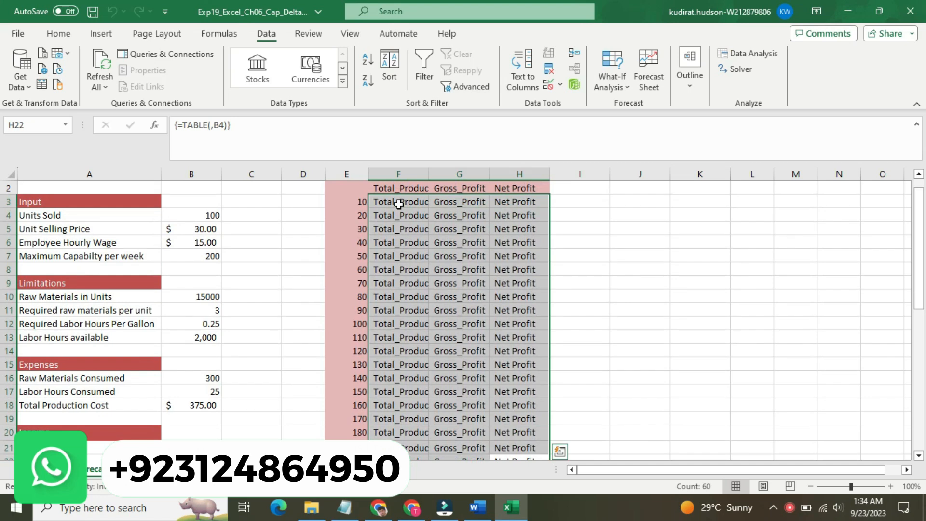
key(Delete)
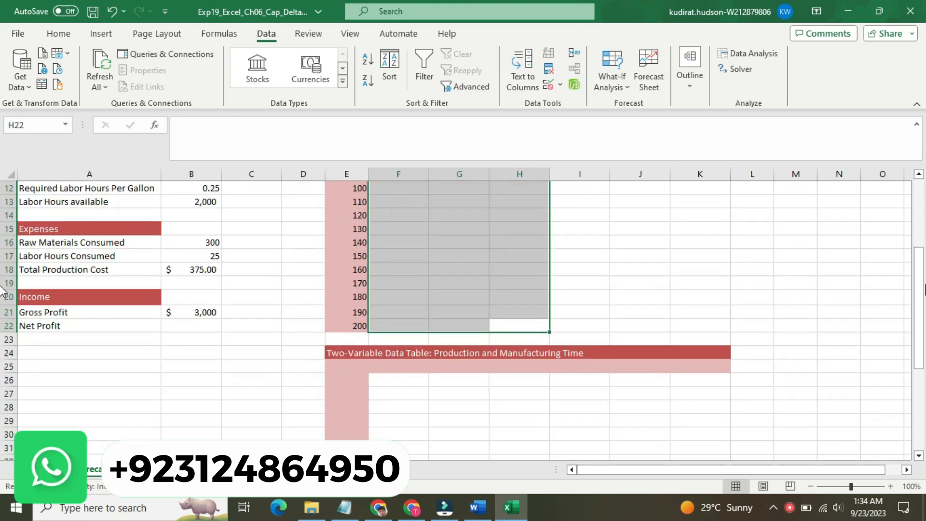
drag(919, 294, 918, 233)
click(695, 375)
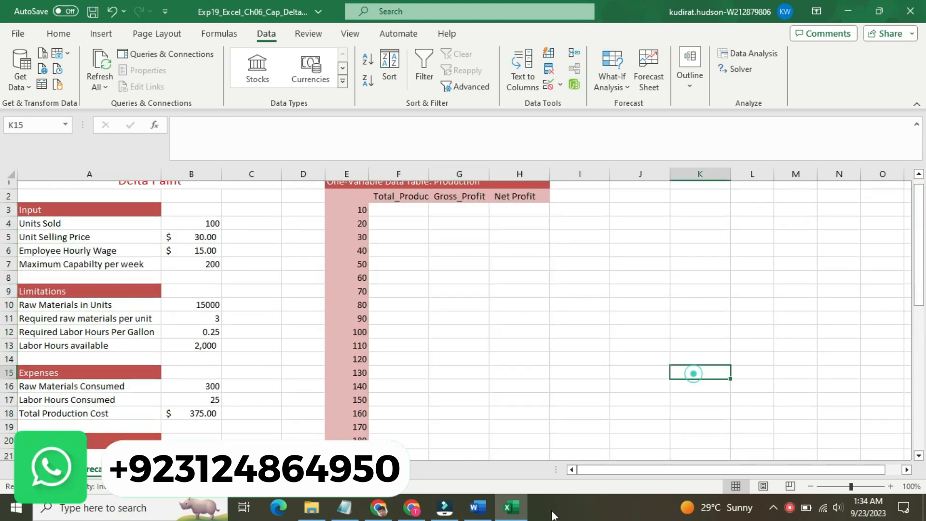
Recheck Step 8 in Word, then create a one-variable What-If data table in Excel for range E2:H22 with column input cell B4.
click(477, 507)
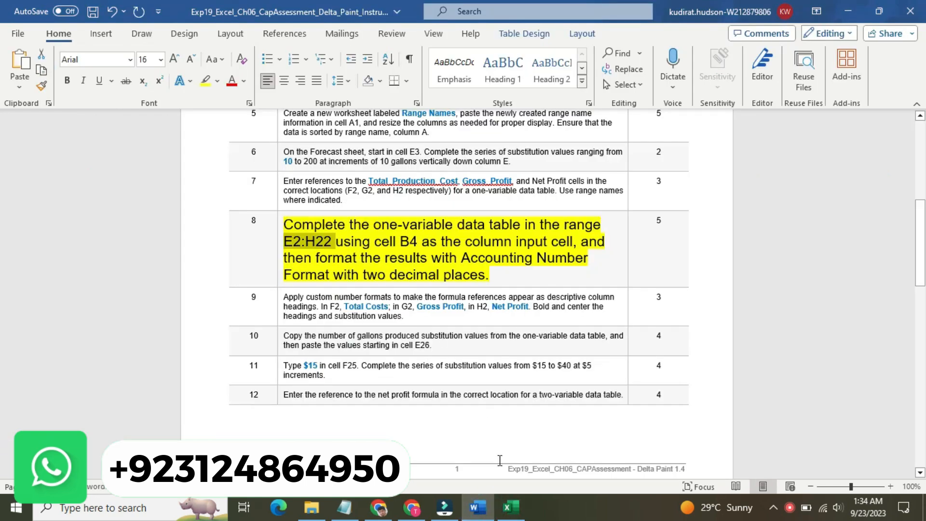
click(510, 507)
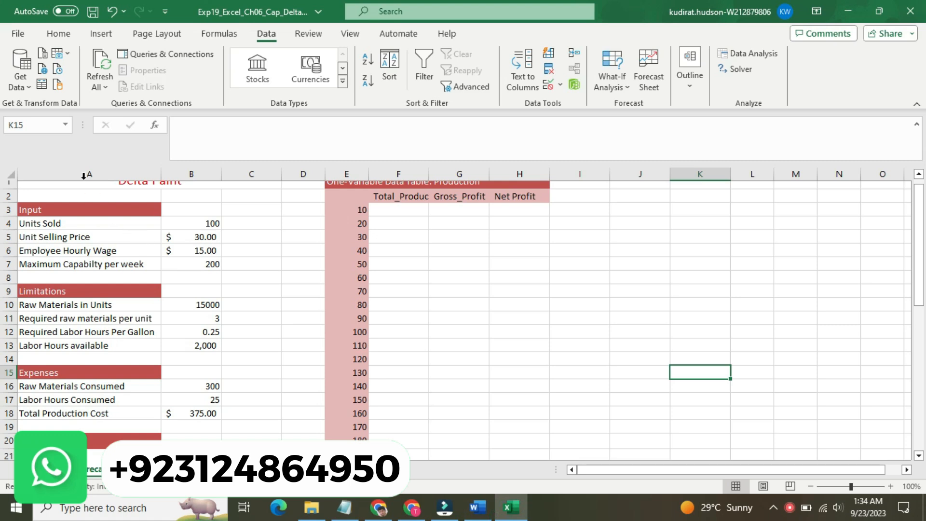
click(49, 122)
text(E2:H22)
key(Return)
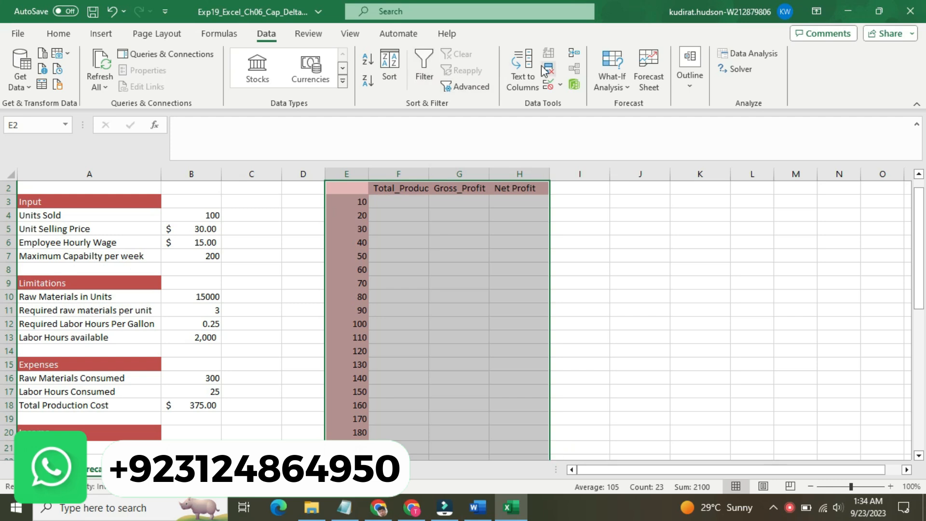
click(630, 83)
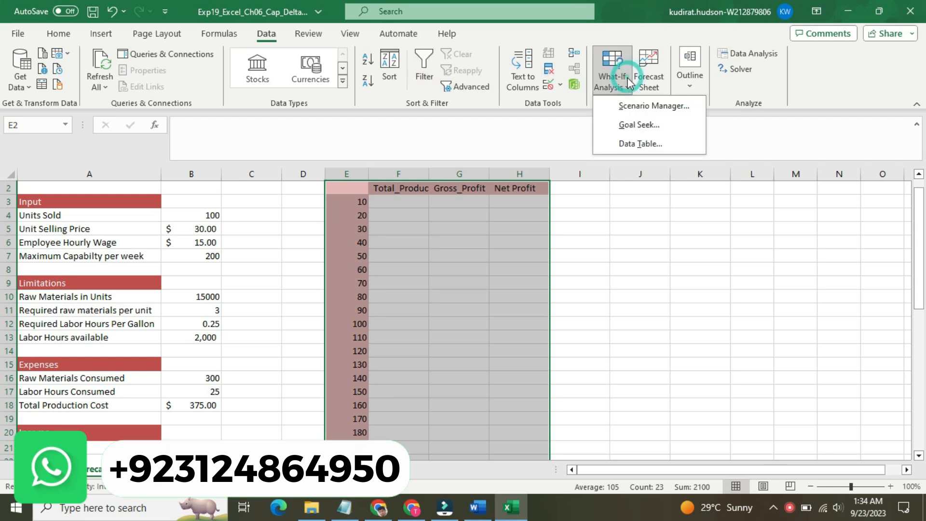
click(637, 145)
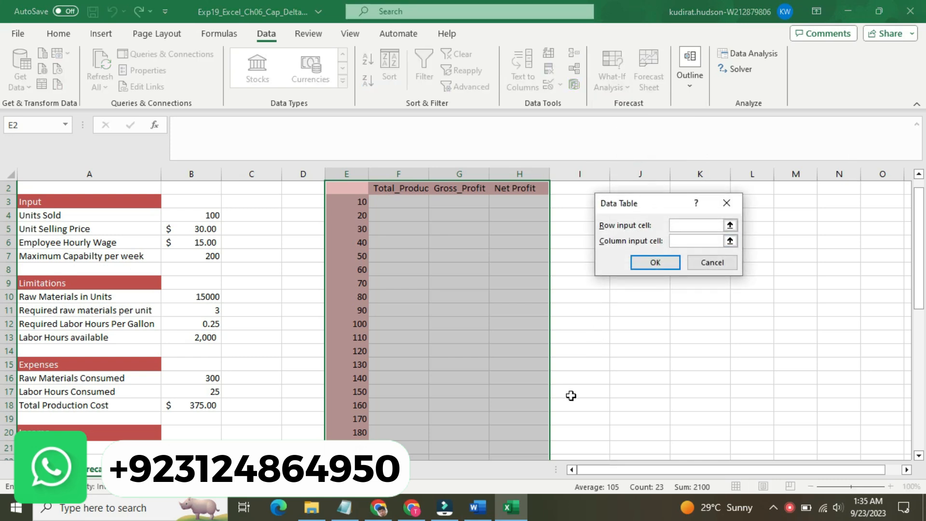
click(478, 507)
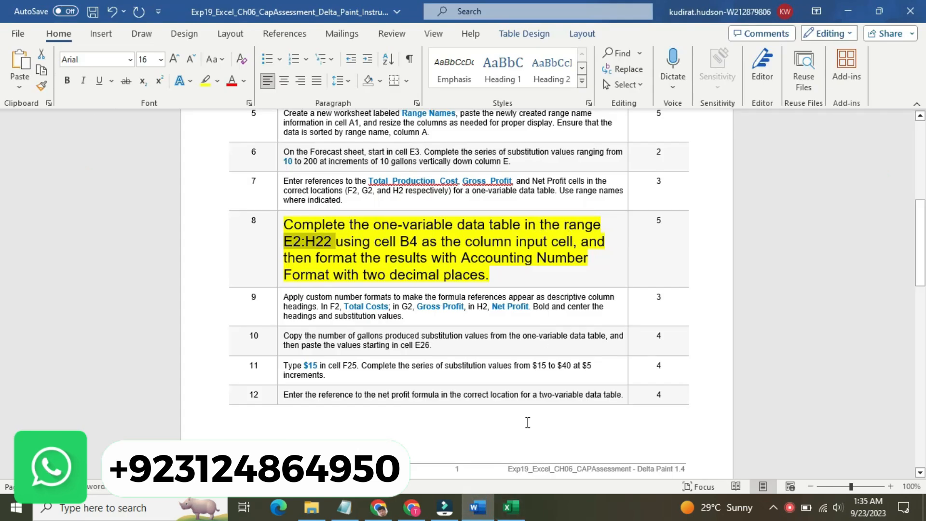
click(512, 507)
click(695, 241)
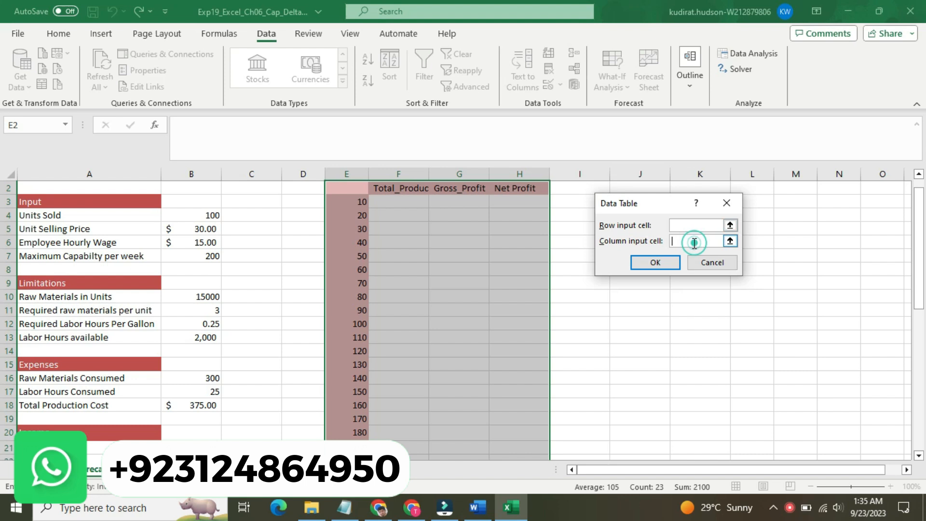
click(216, 215)
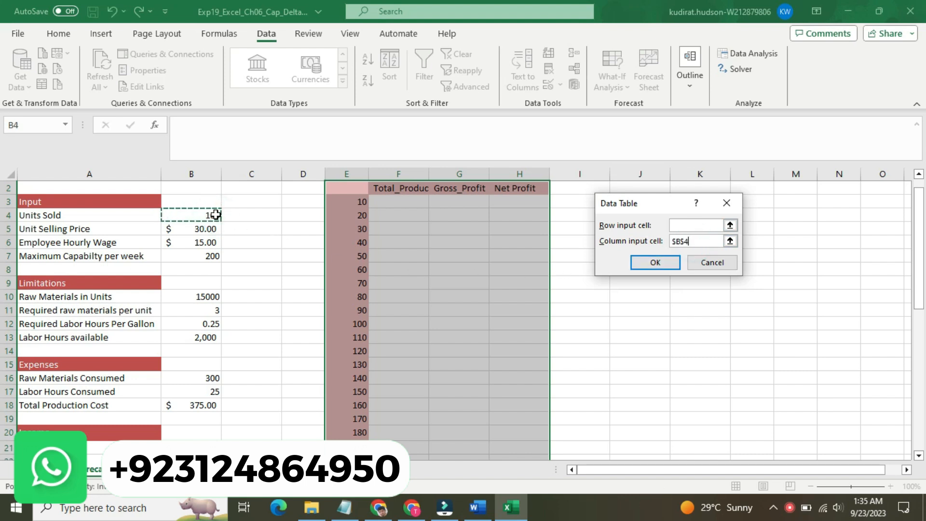
click(215, 214)
click(650, 265)
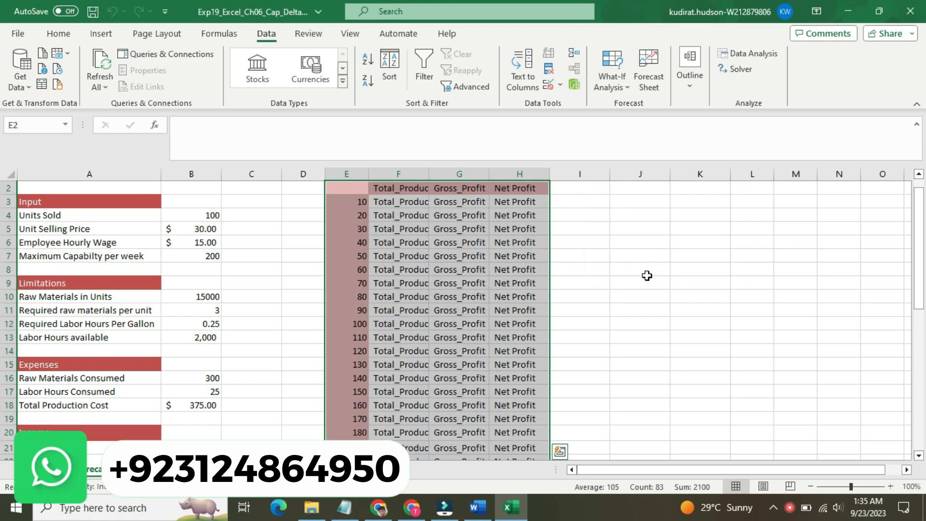
Delete the re-created data table results in F3:H22 and check the Units Sold input in cell B4.
click(647, 275)
drag(375, 202, 508, 440)
key(Delete)
scroll(506, 434, up, 1)
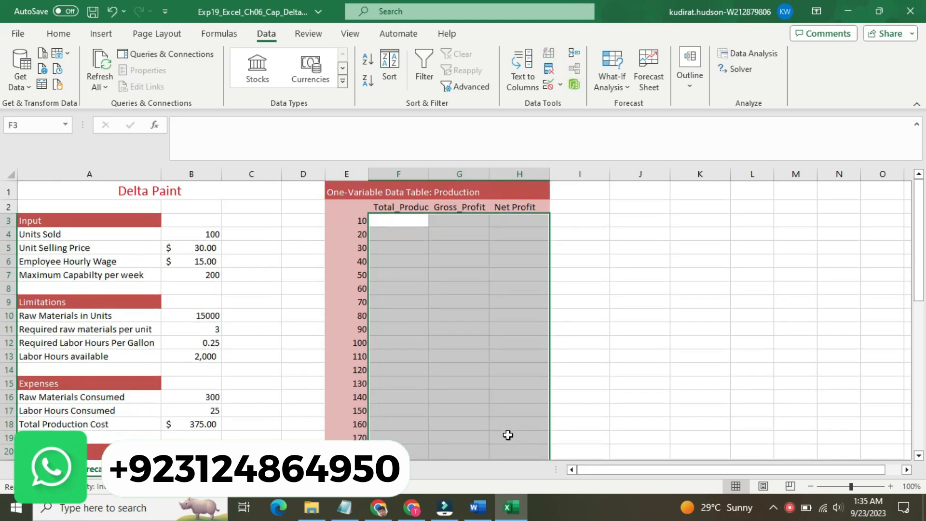
click(594, 422)
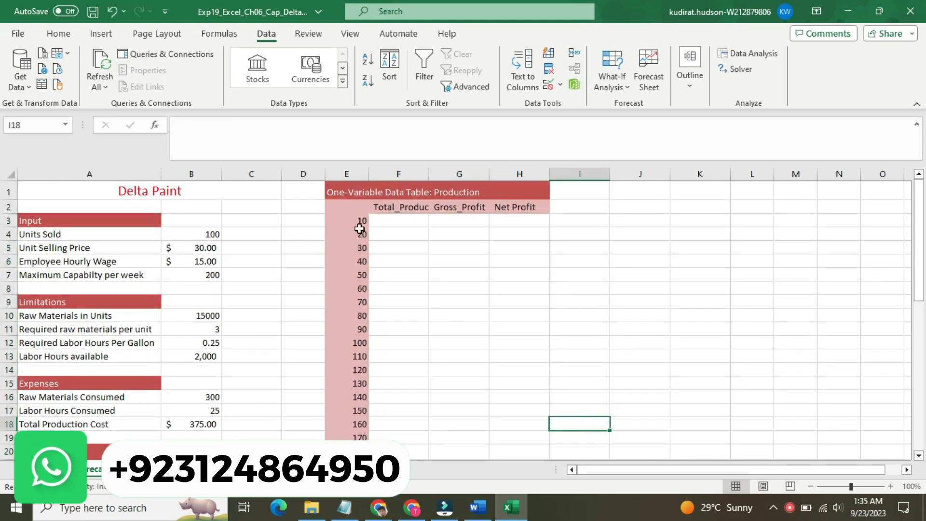
click(215, 234)
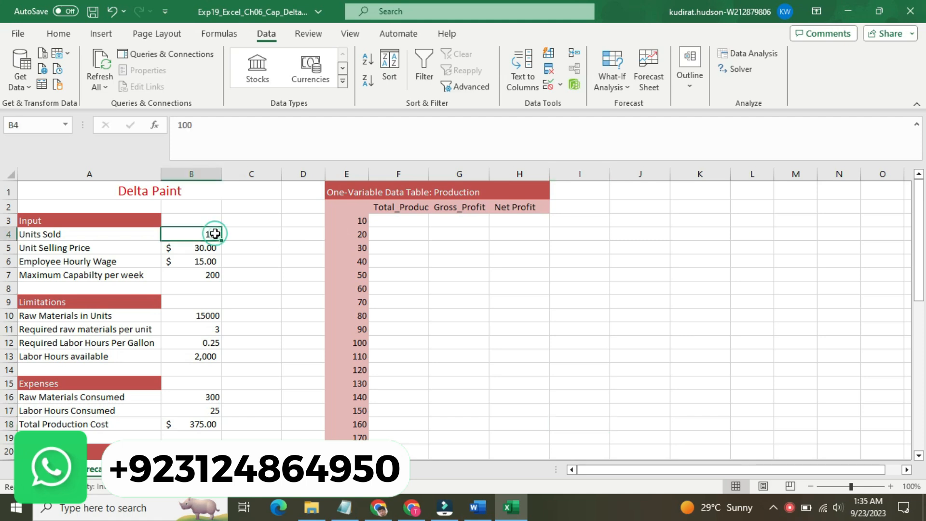
click(304, 262)
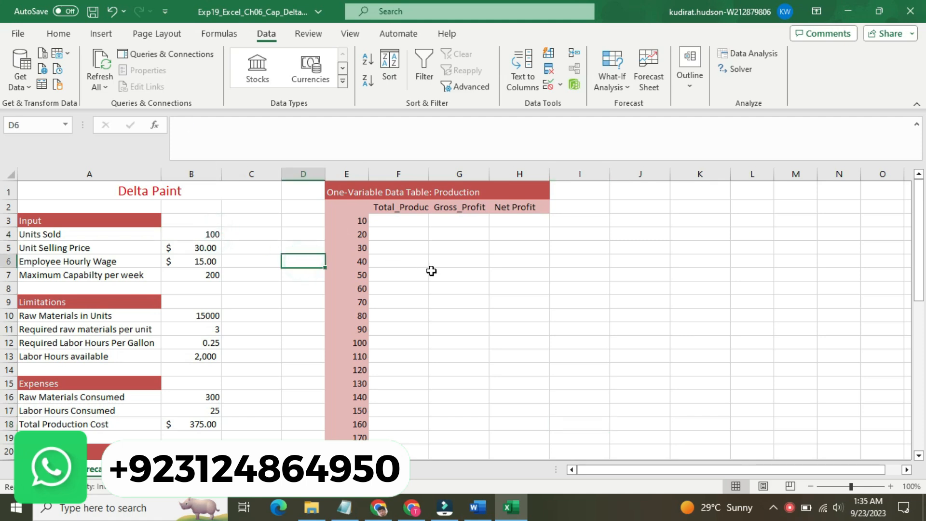